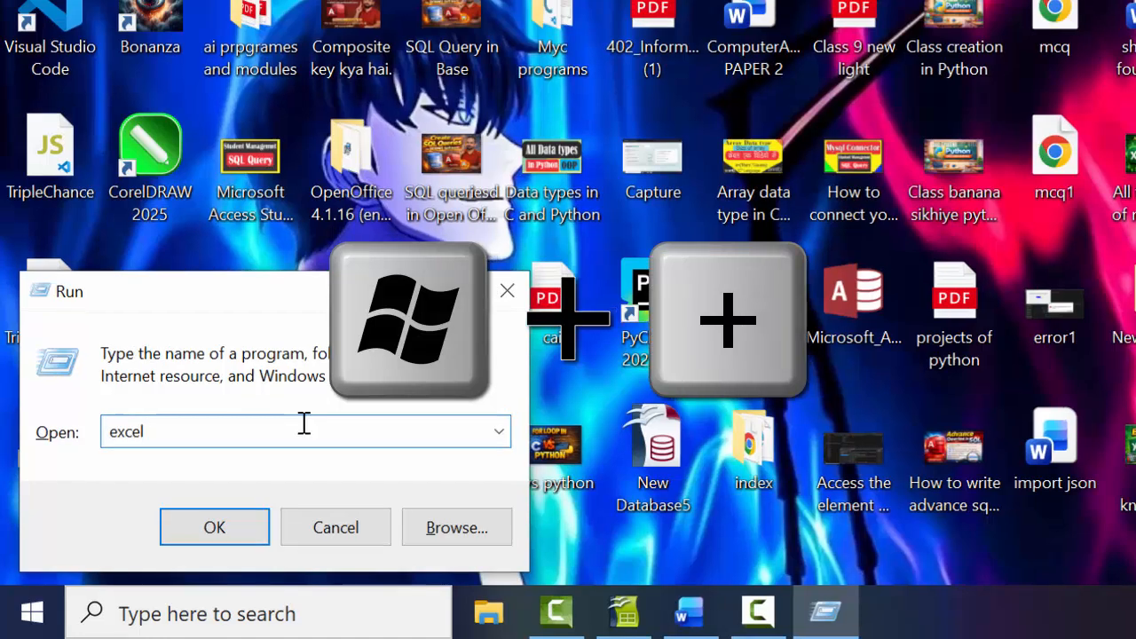
- Launch Excel from the Run dialog and show the page for creating a new workbook
key("Return")
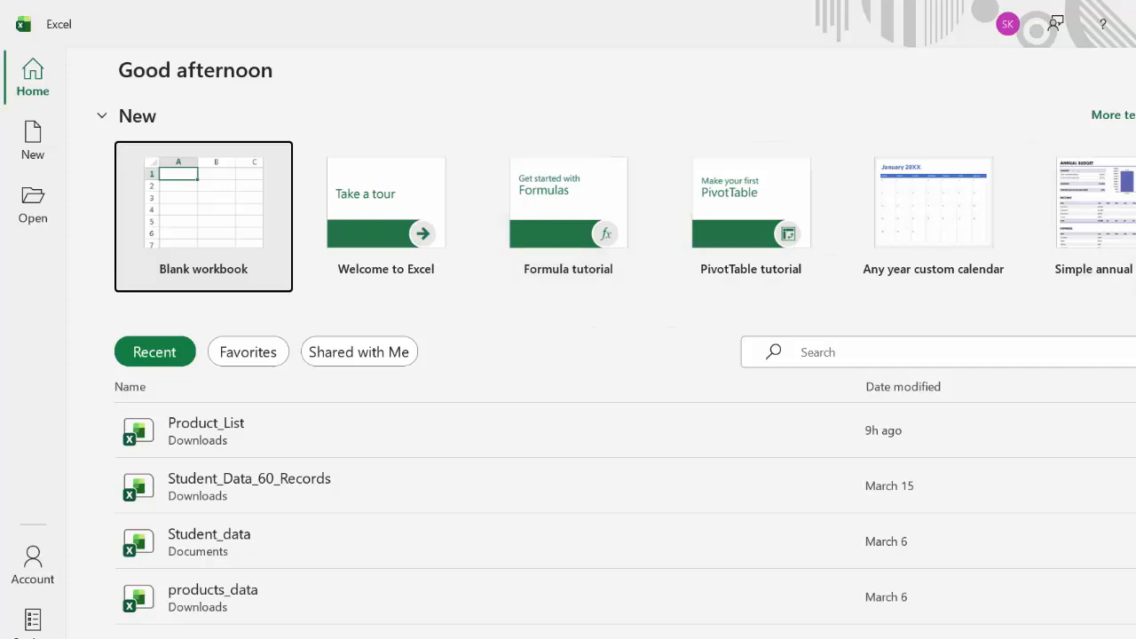
key("shift+Tab")
key("Return")
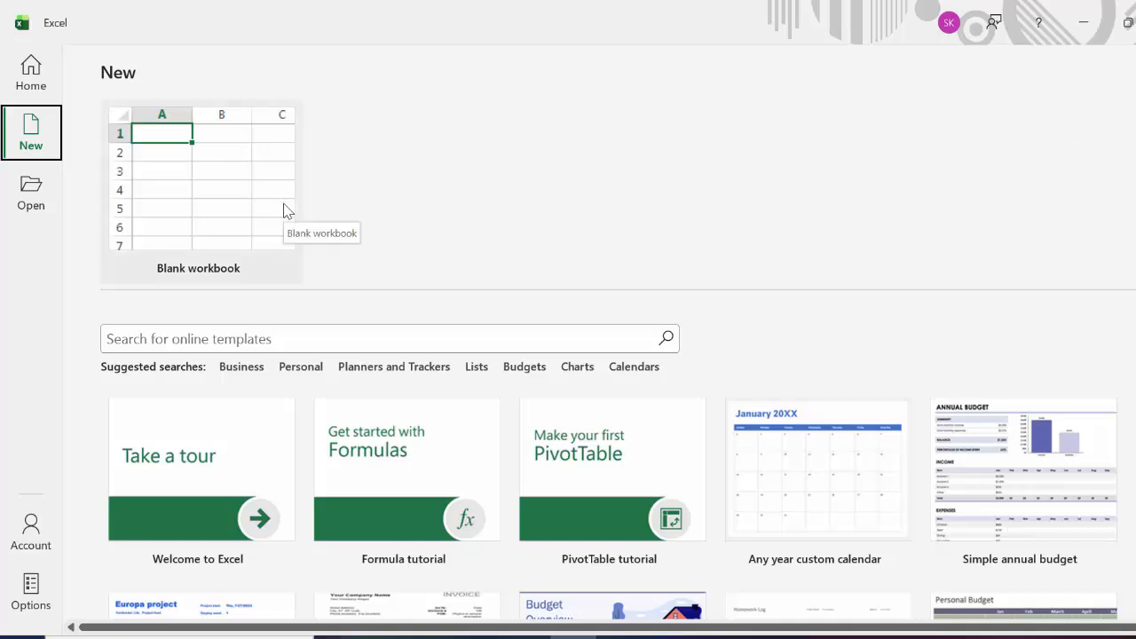
- Create a workbook from the Simple service invoice template in the Business category and view the invoice down to its end
left_click(248, 371)
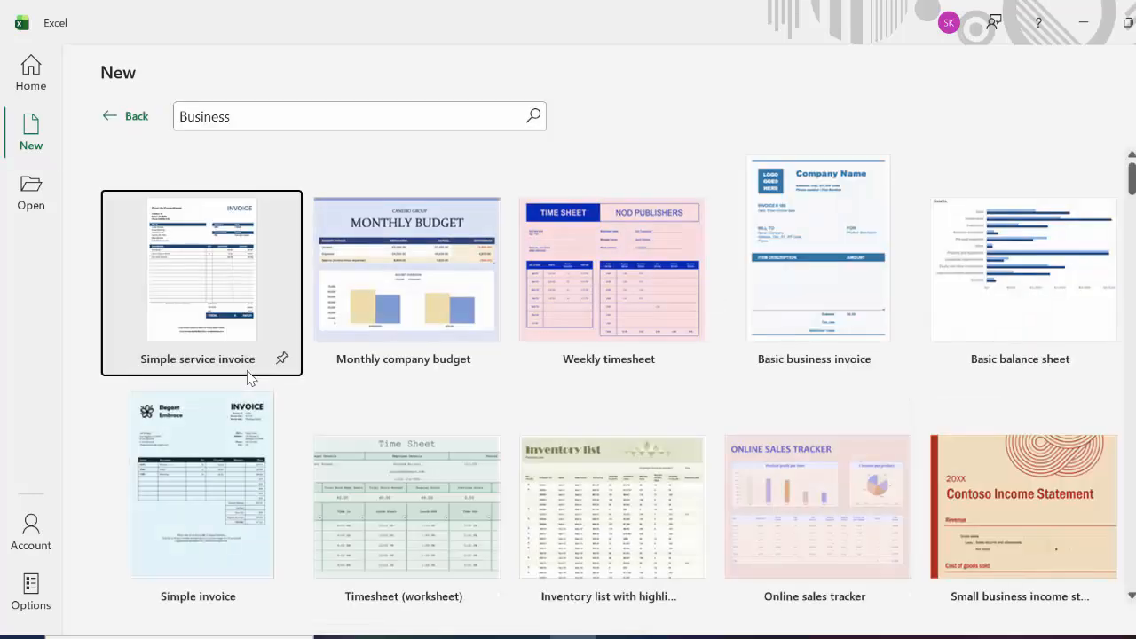
left_click(176, 329)
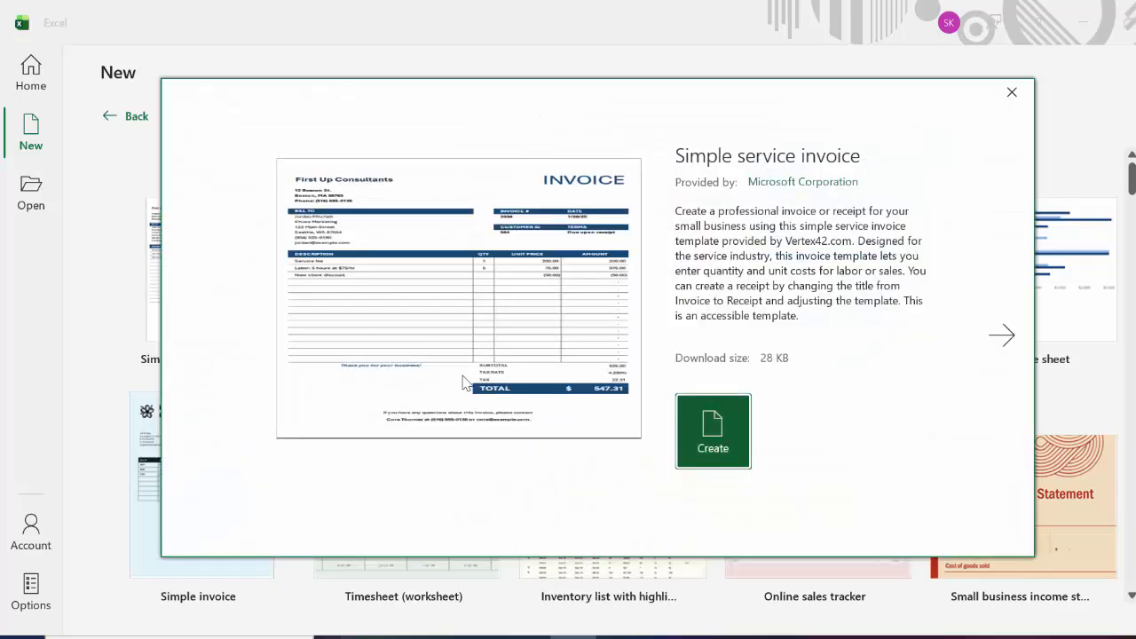
left_click(692, 414)
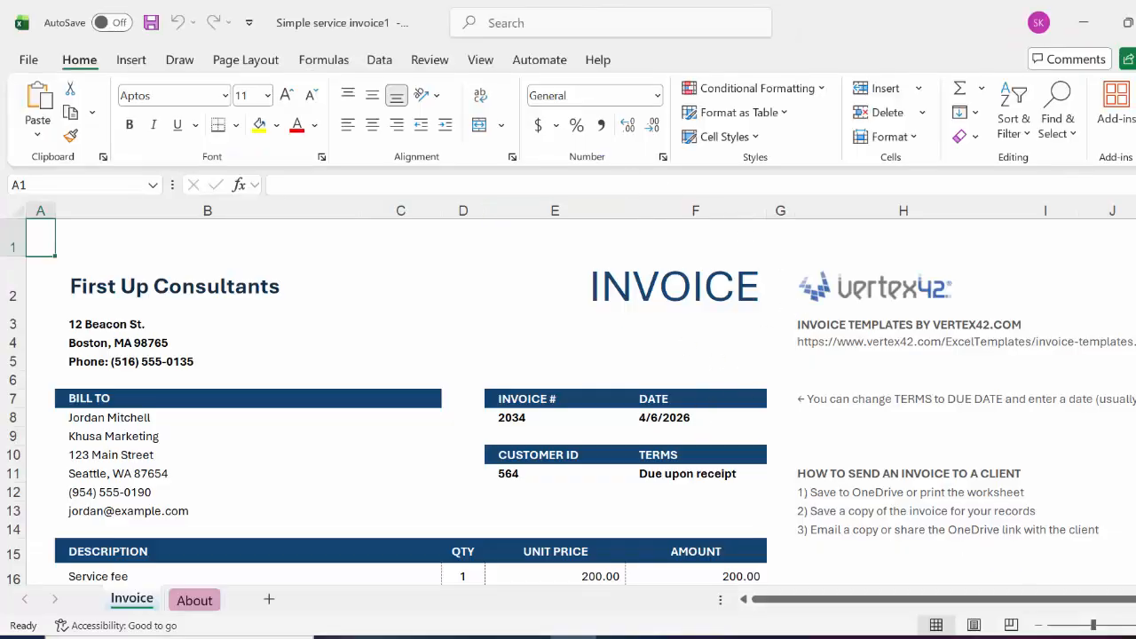
scroll(568, 399, "down", 11)
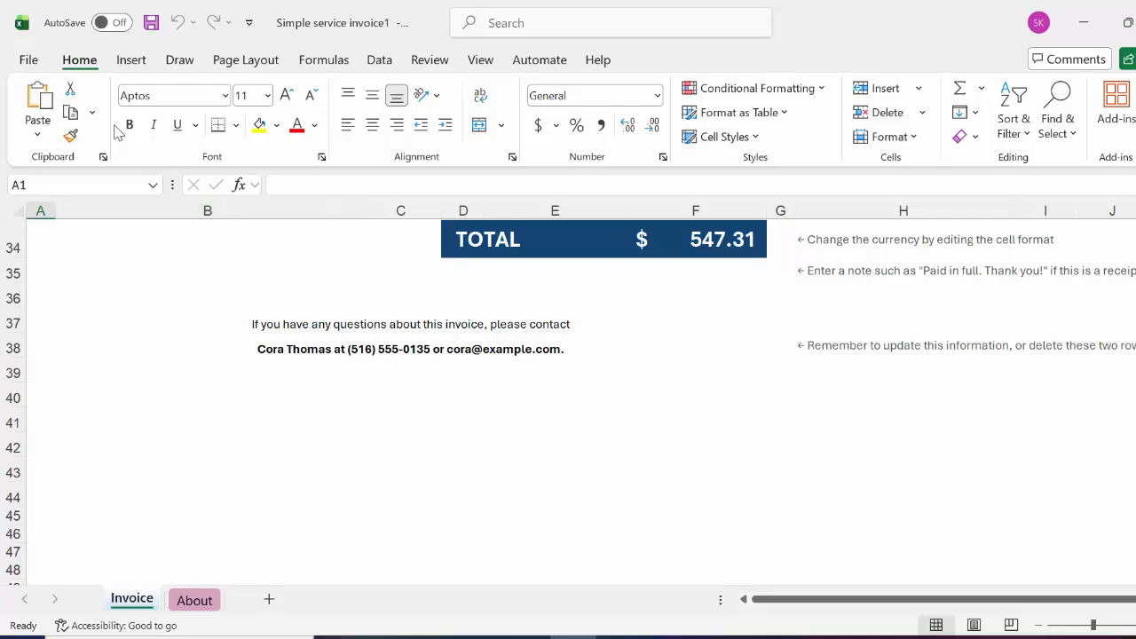
- Create a blank workbook, add two more worksheets to it, and return to Sheet1
left_click(26, 61)
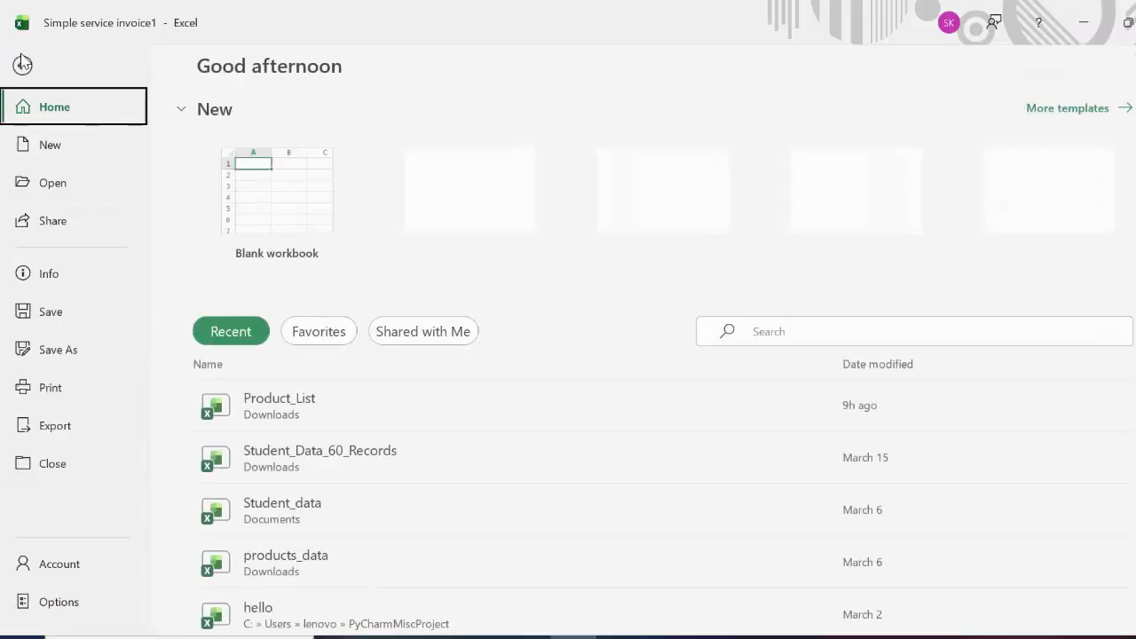
left_click(252, 208)
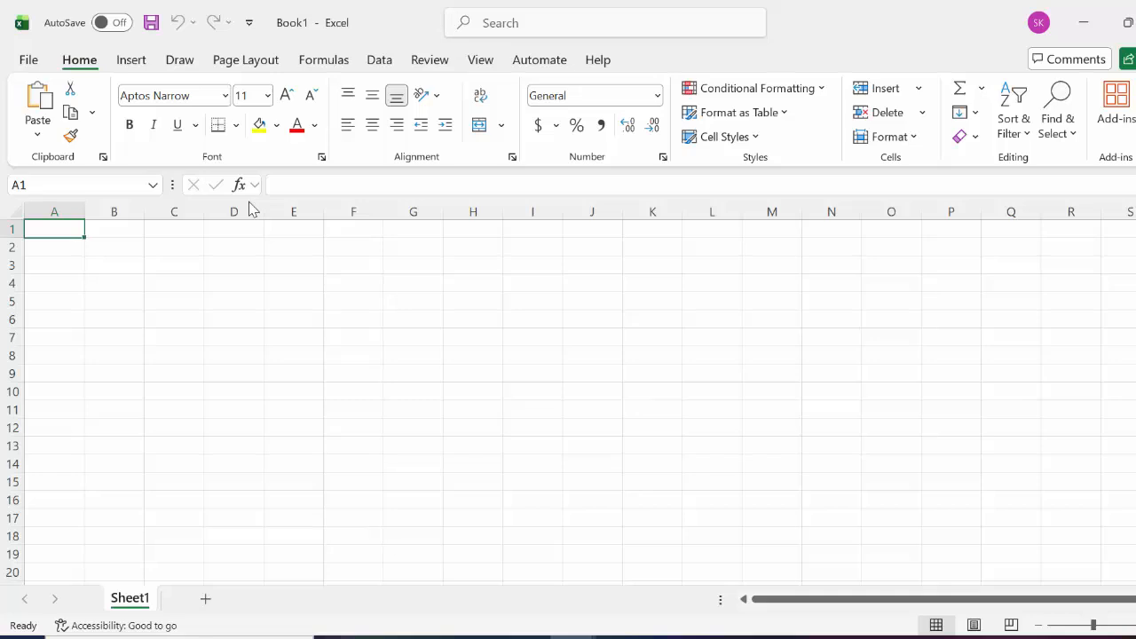
left_click(206, 600)
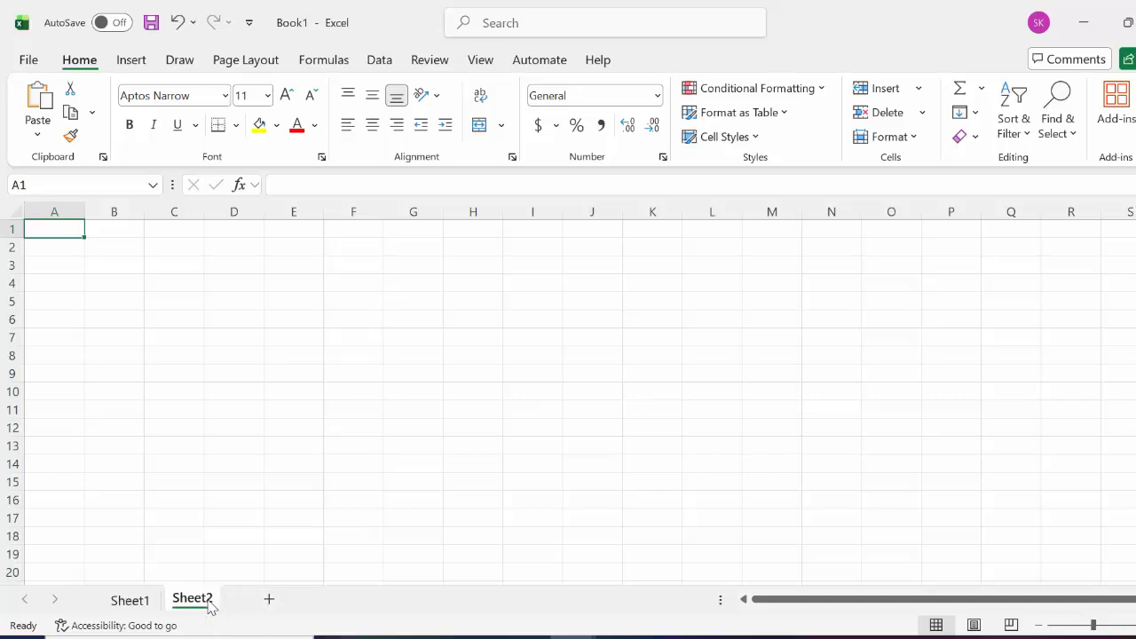
left_click(269, 599)
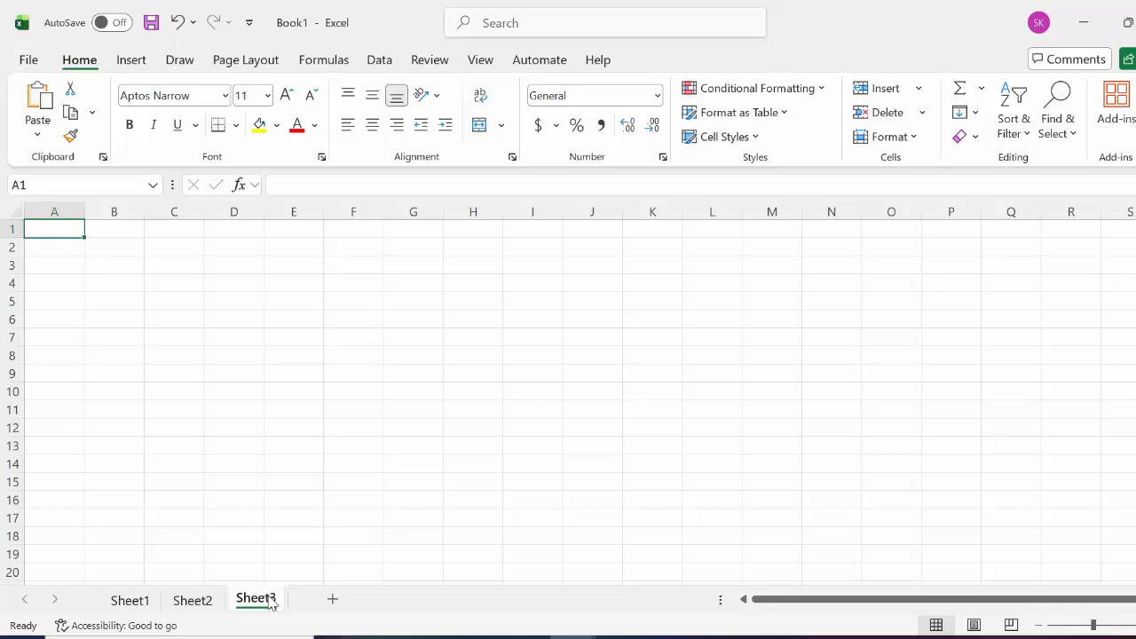
left_click(133, 601)
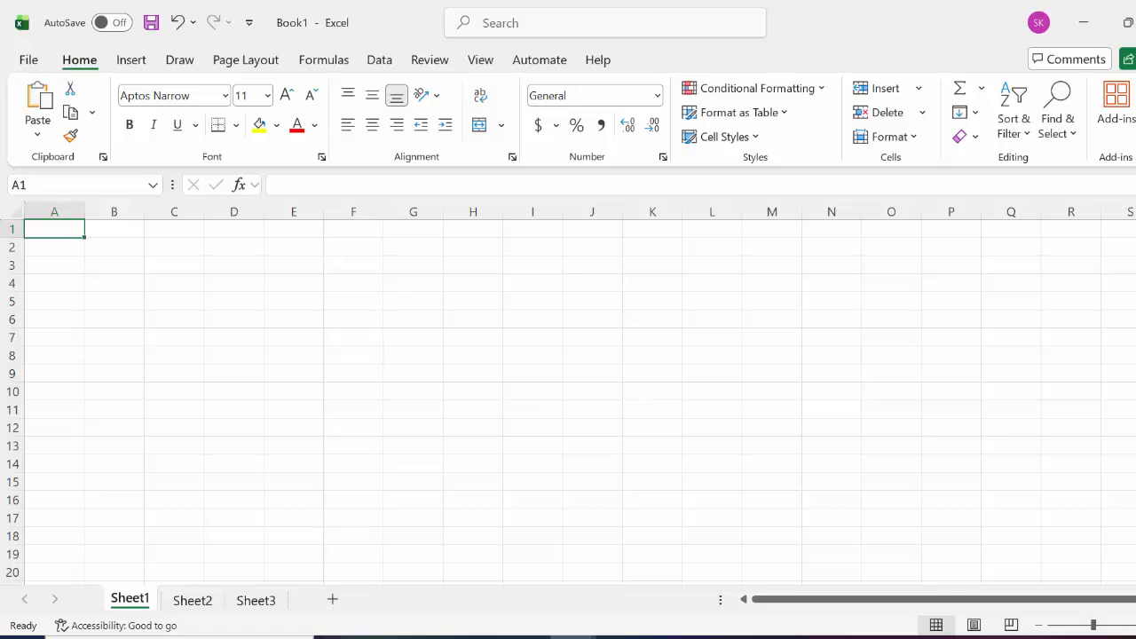
- Highlight whole columns A through E individually in Sheet1, and also the whole of row 1
scroll(568, 393, "up", 9)
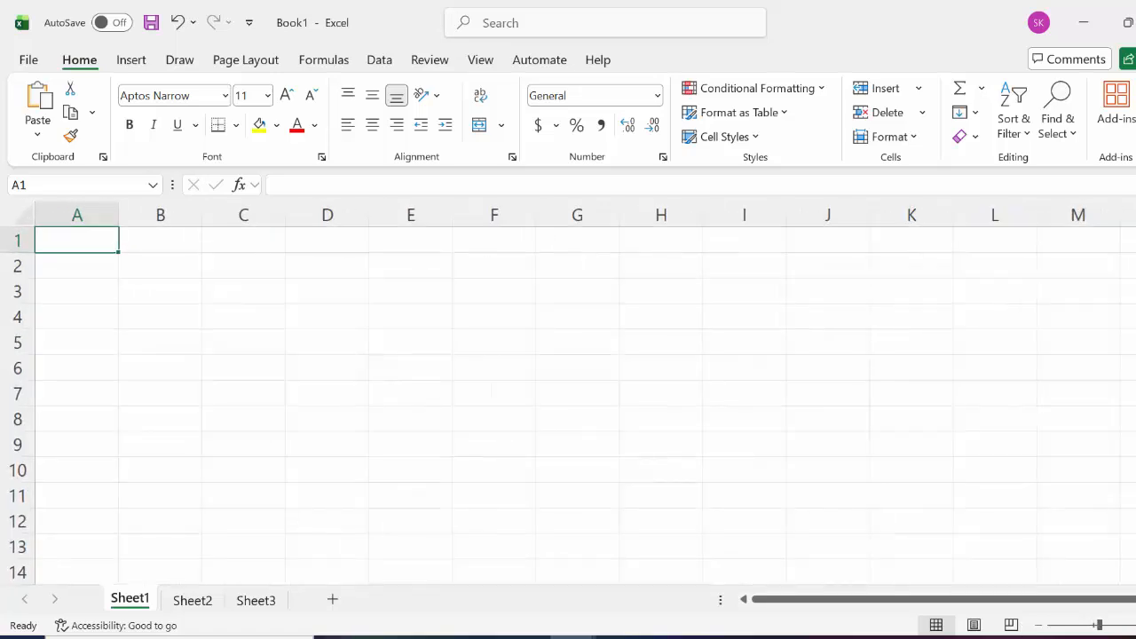
scroll(568, 393, "up", 1)
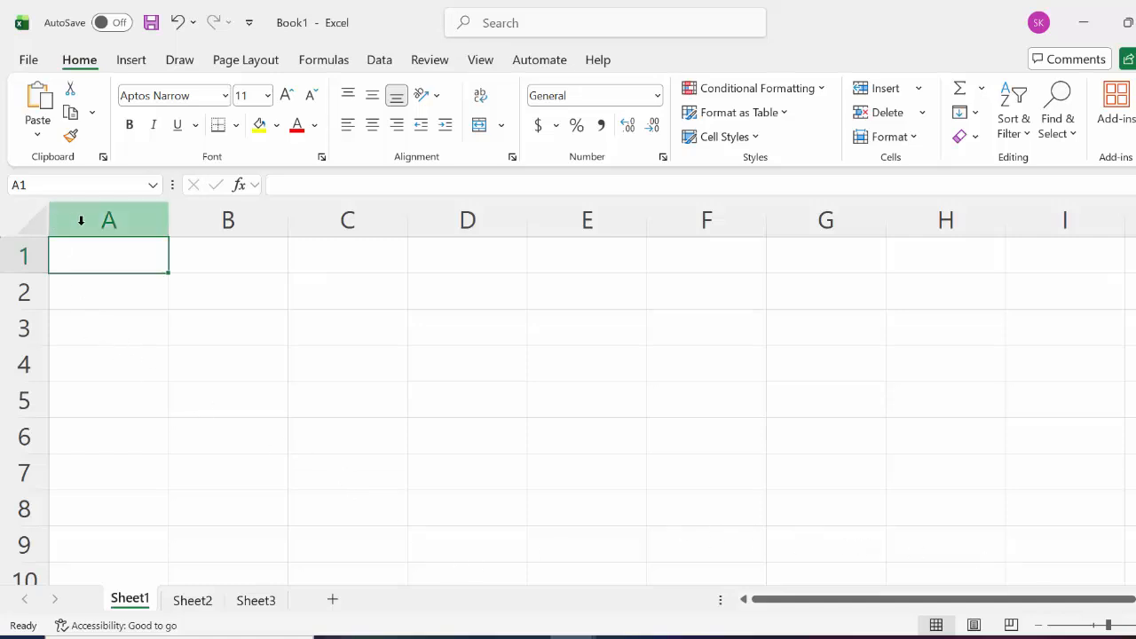
left_click(104, 225)
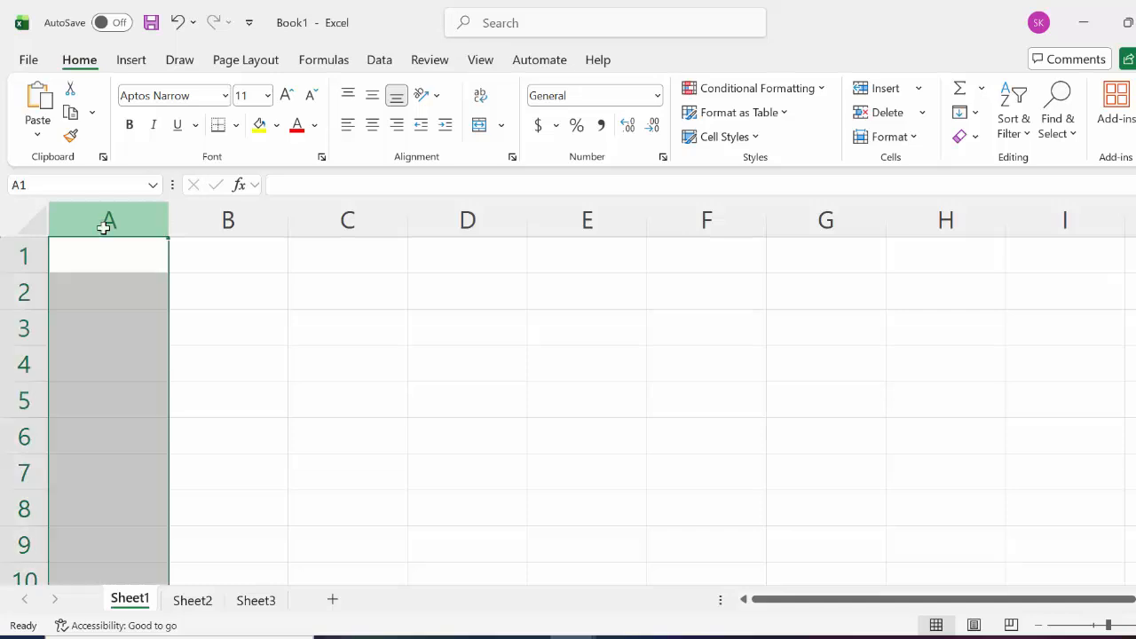
left_click(233, 215)
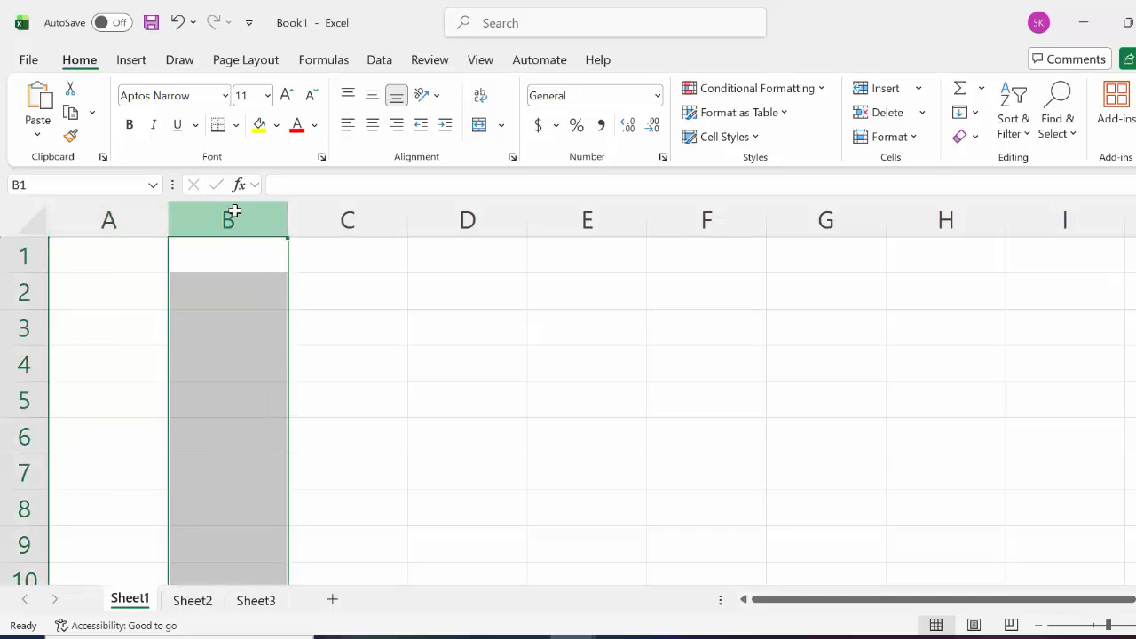
left_click(342, 217)
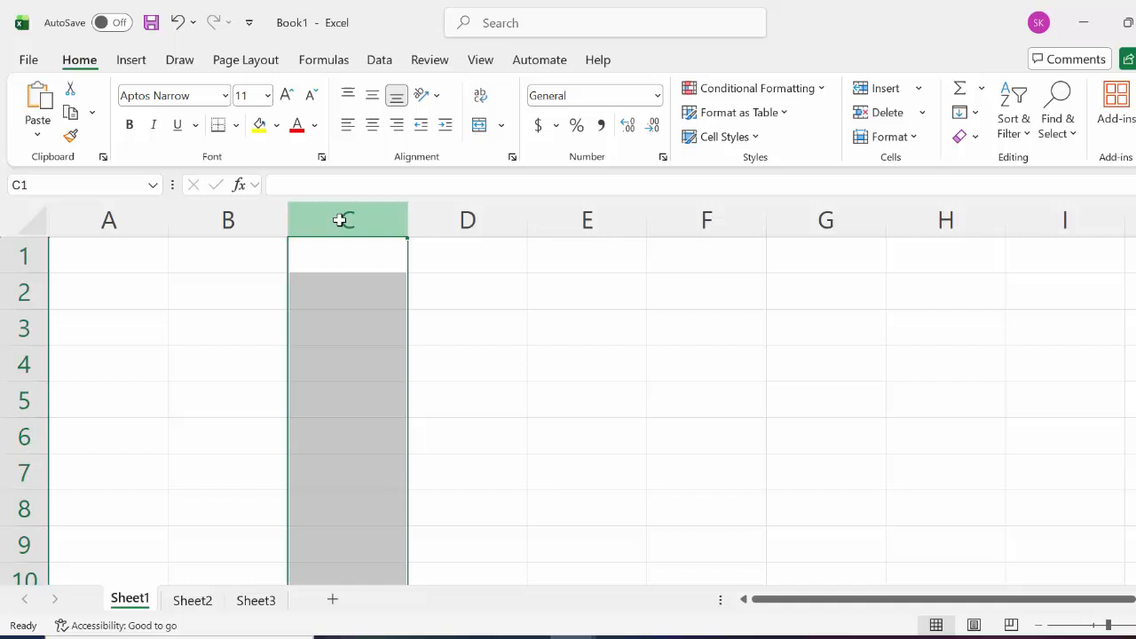
left_click(498, 216)
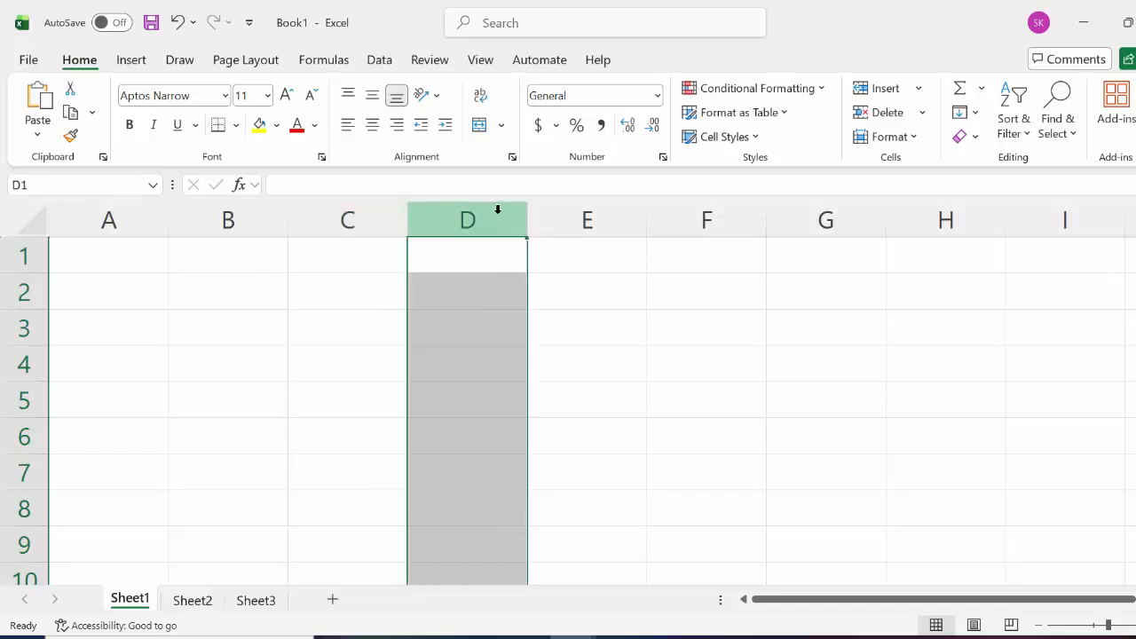
left_click(320, 217)
left_click(609, 224)
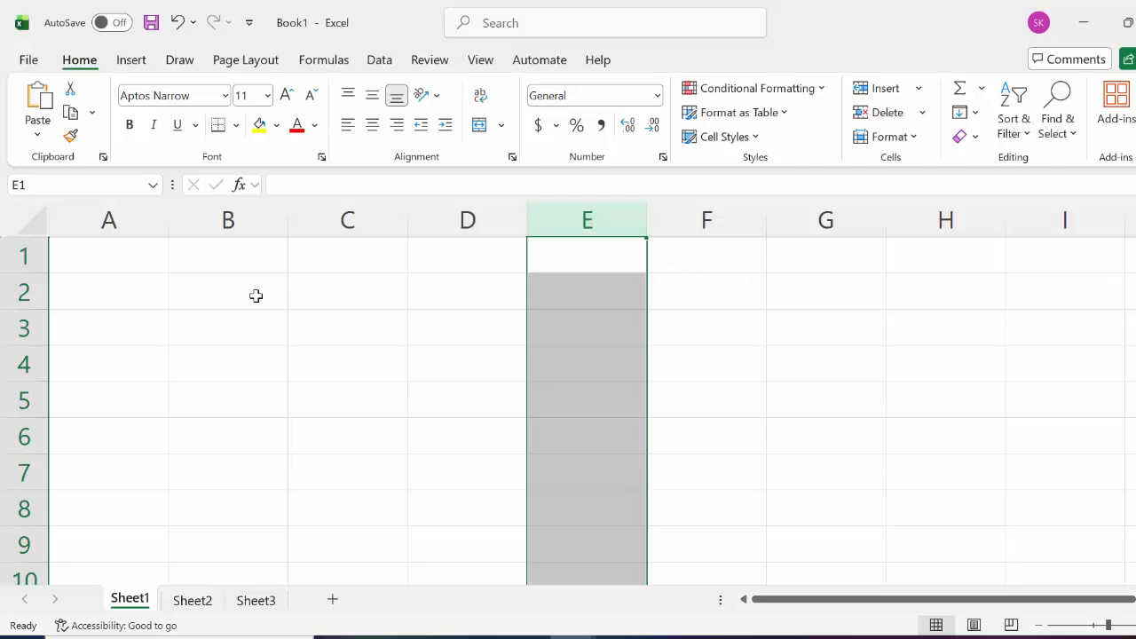
left_click(24, 259)
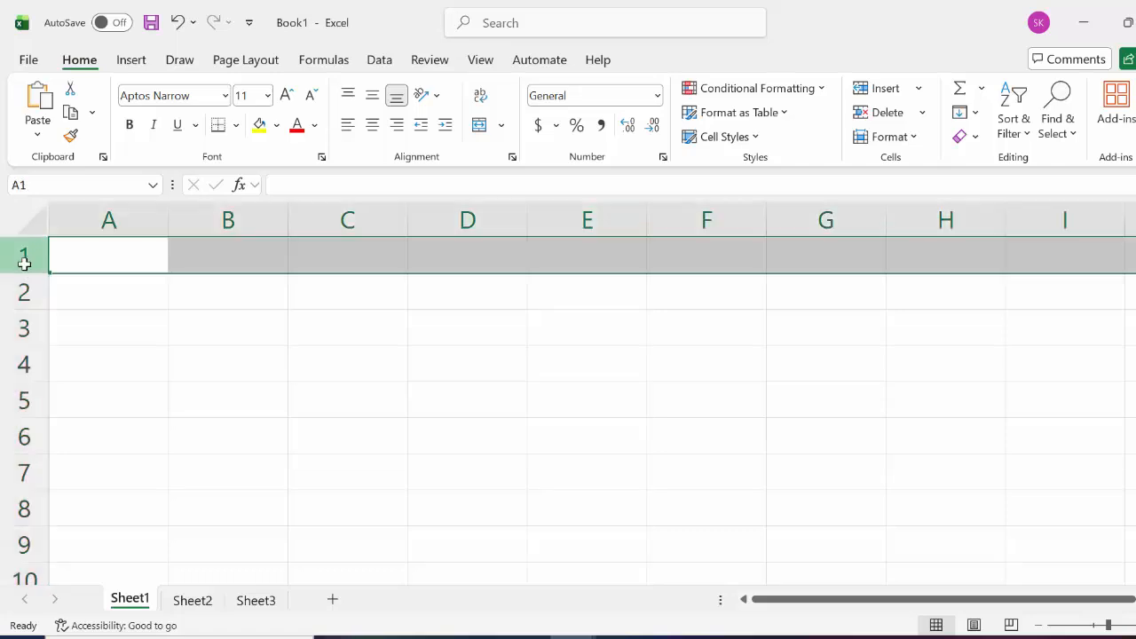
- Fill cell A1 with yellow and enter 55 in it
left_click(101, 251)
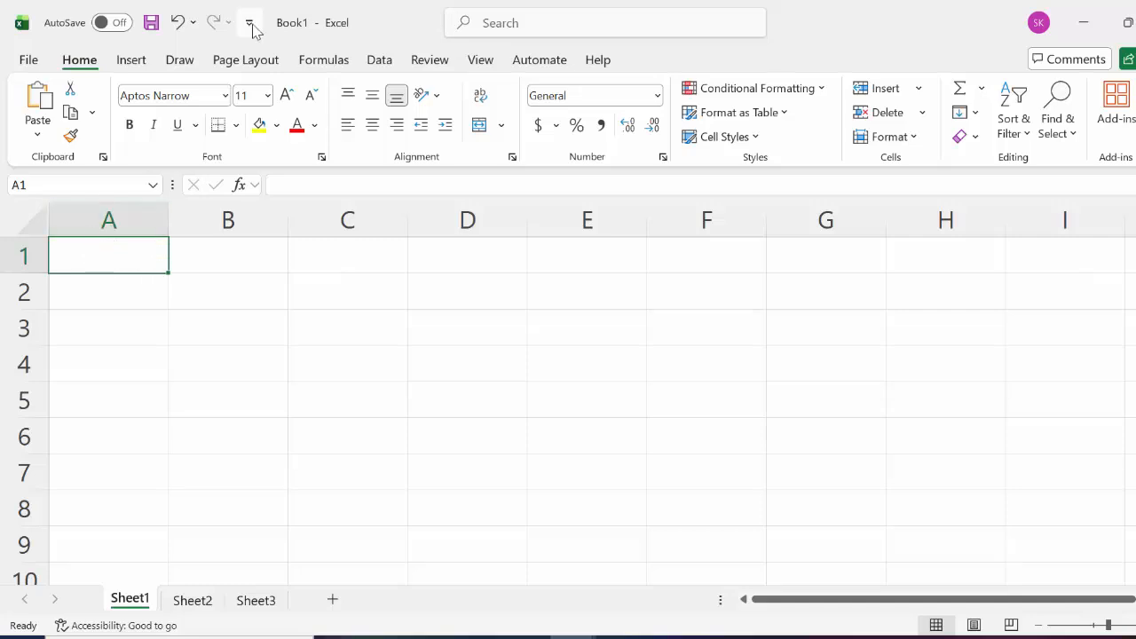
left_click(261, 124)
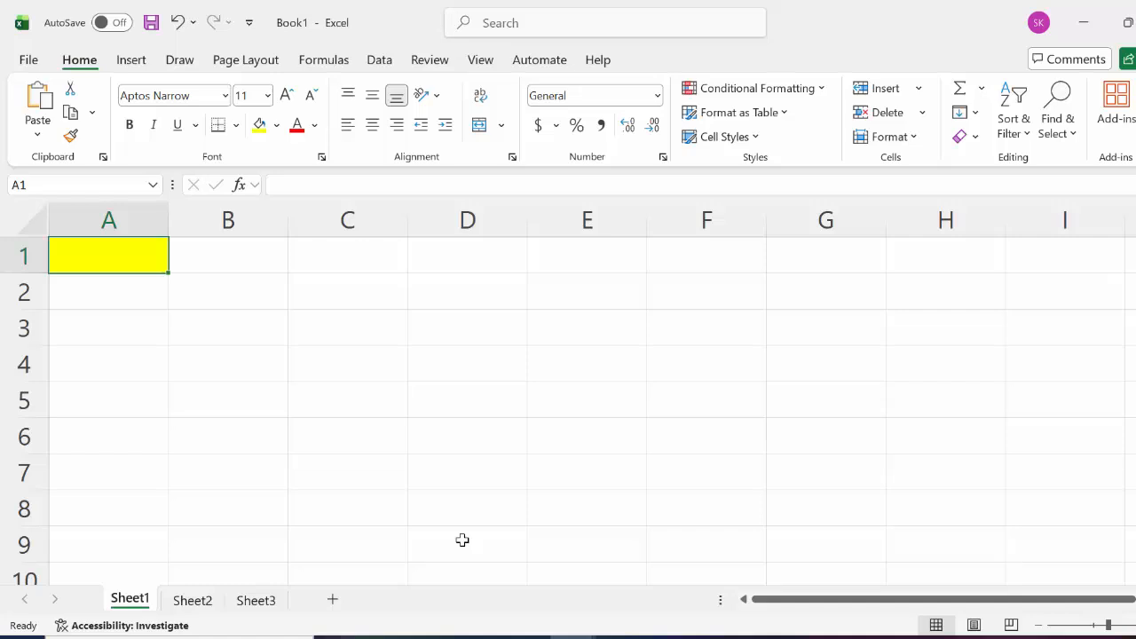
type("5")
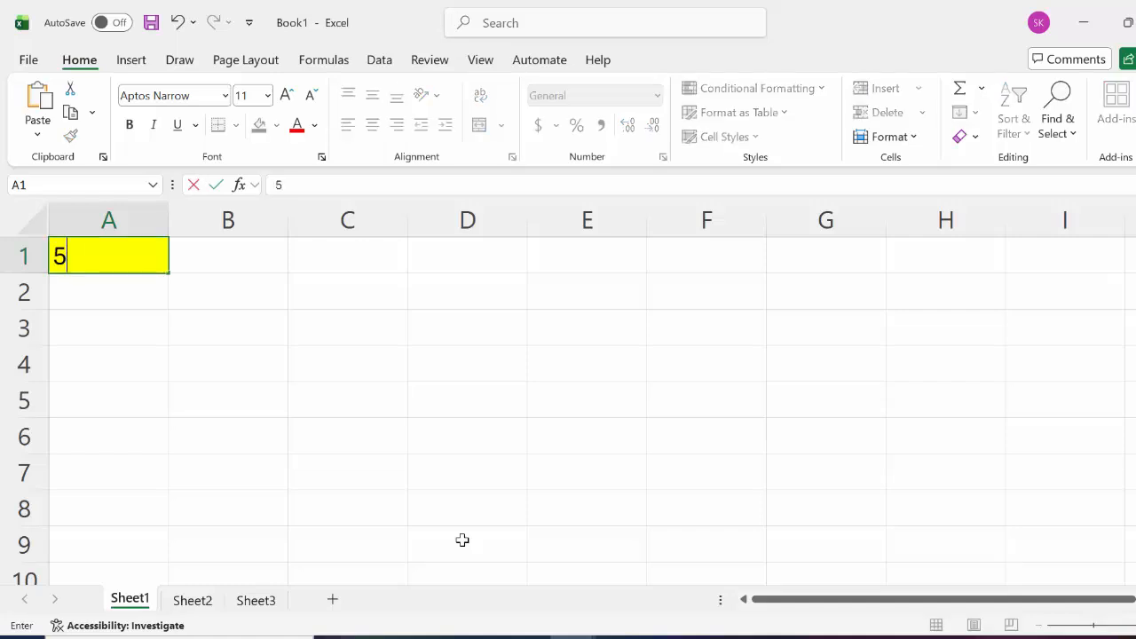
type("5")
- Enter 77 in cell B1 and 55 in cell C1
left_click(197, 268)
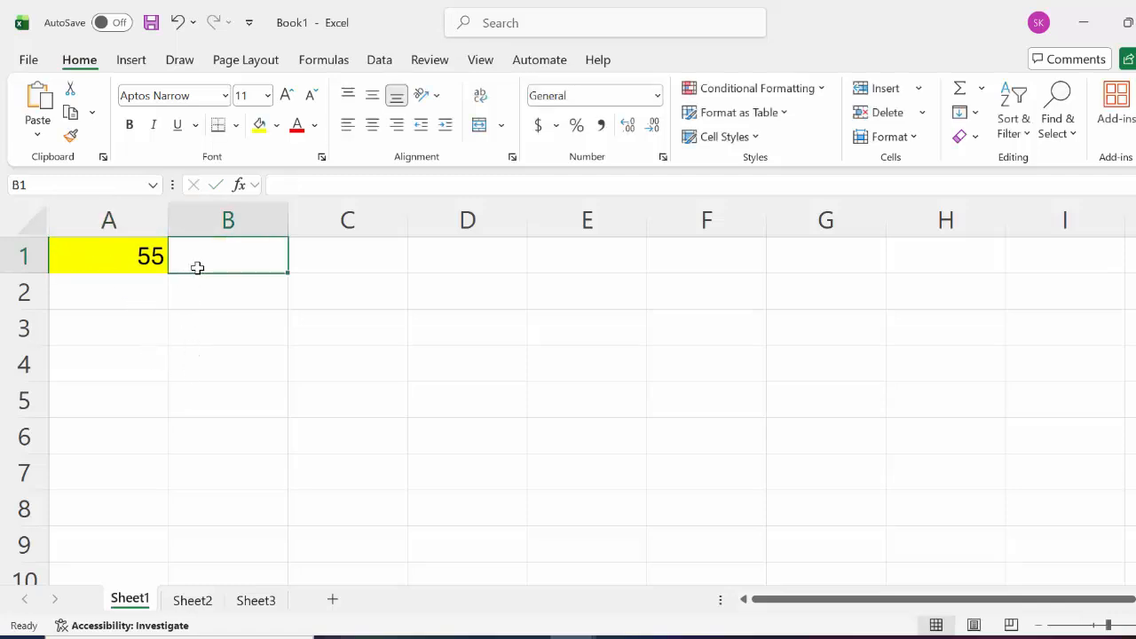
type("77")
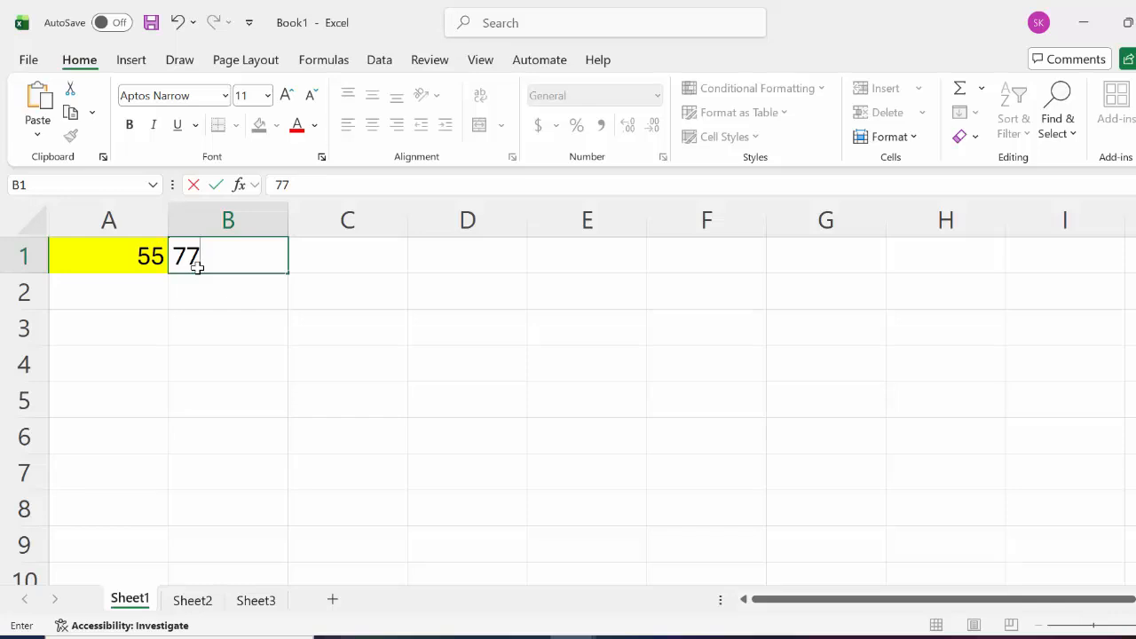
left_click(315, 264)
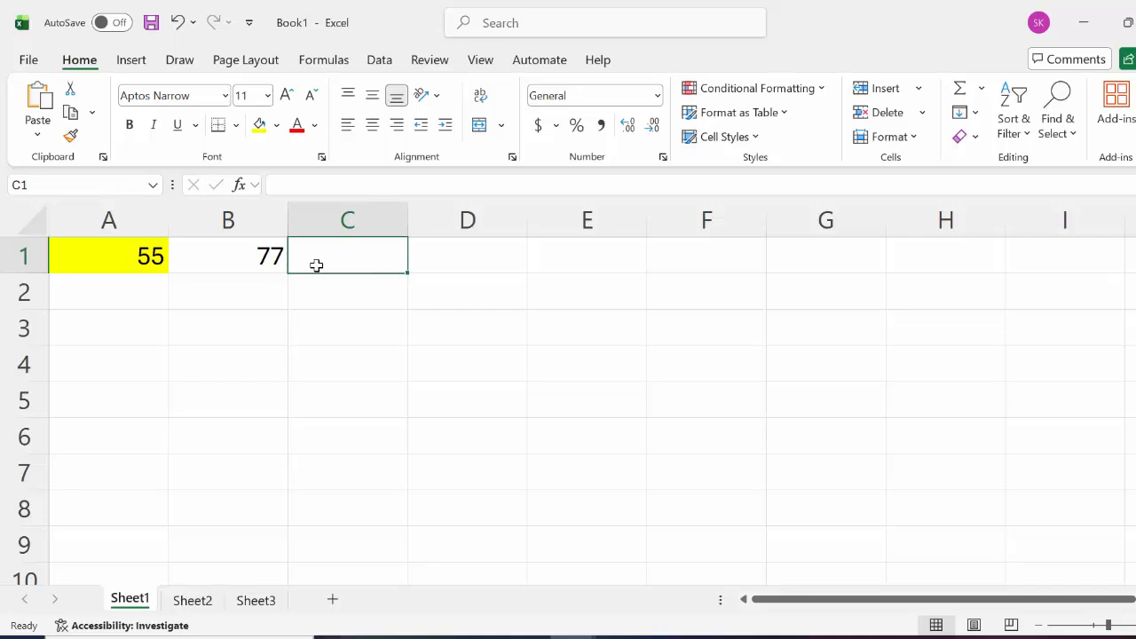
type("55")
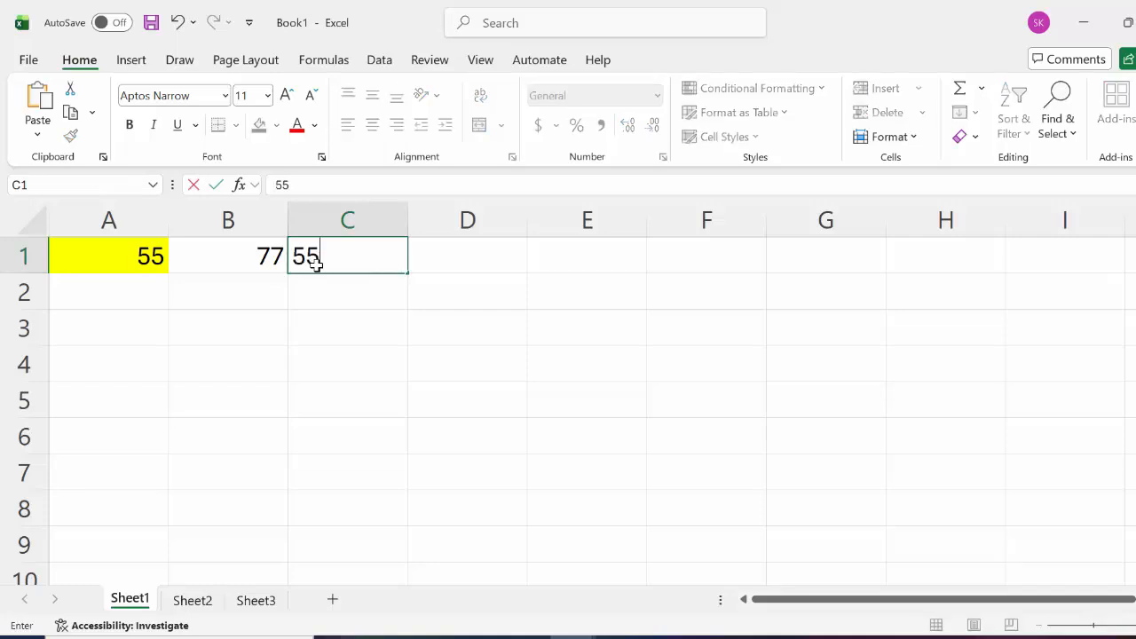
left_click(449, 260)
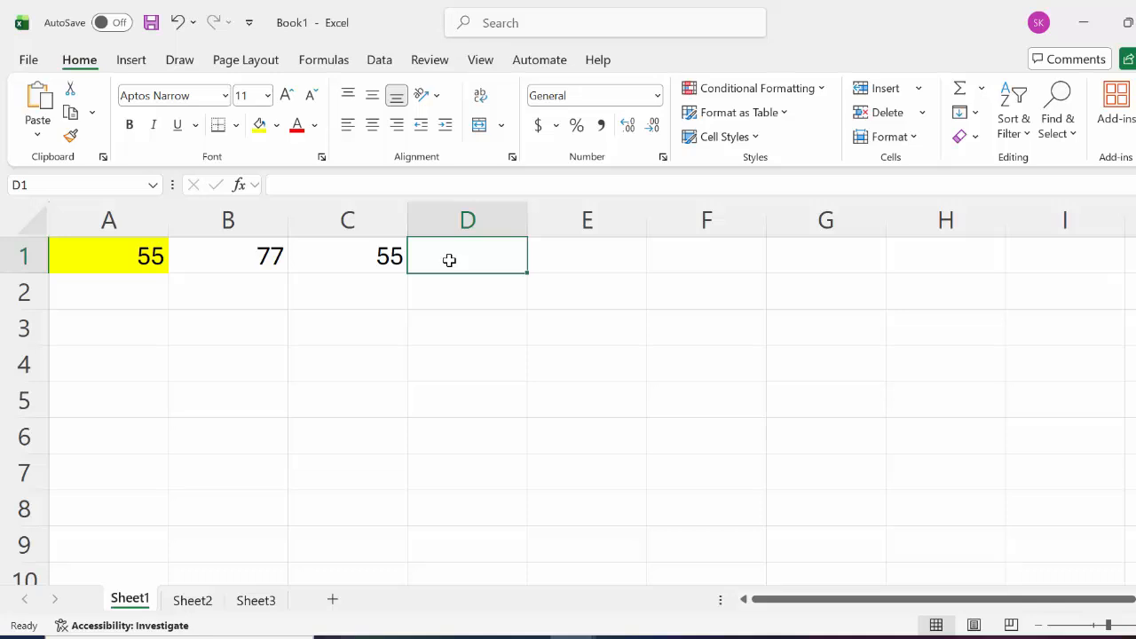
- Enter the text Spreadsheet in cell E1 and autofit column E to its contents
left_click(588, 268)
type("Sp")
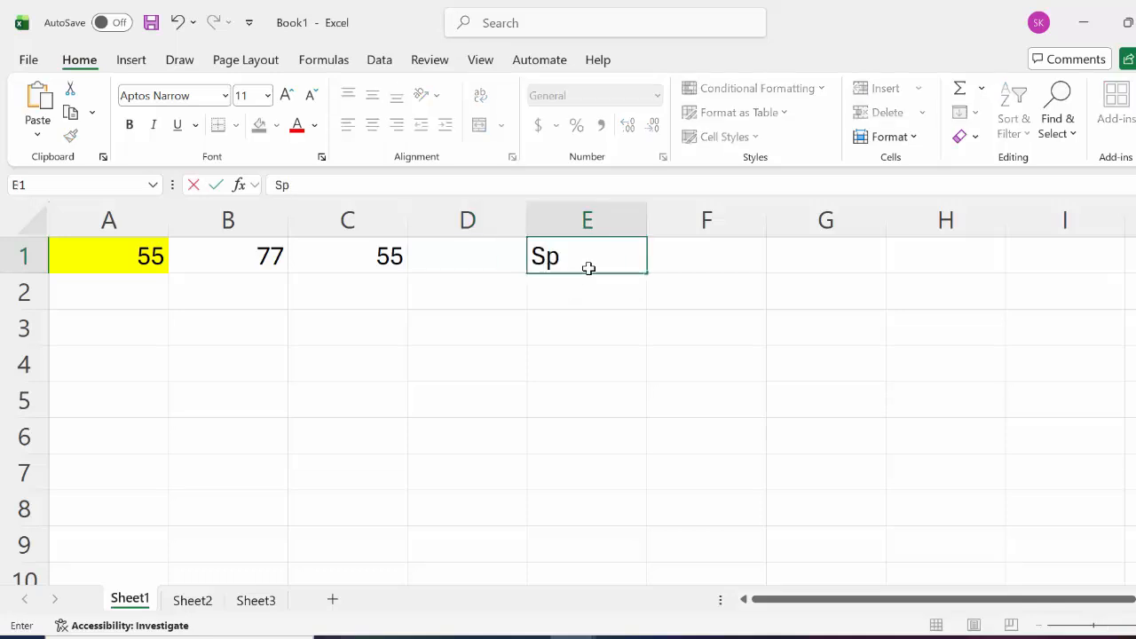
type("rea")
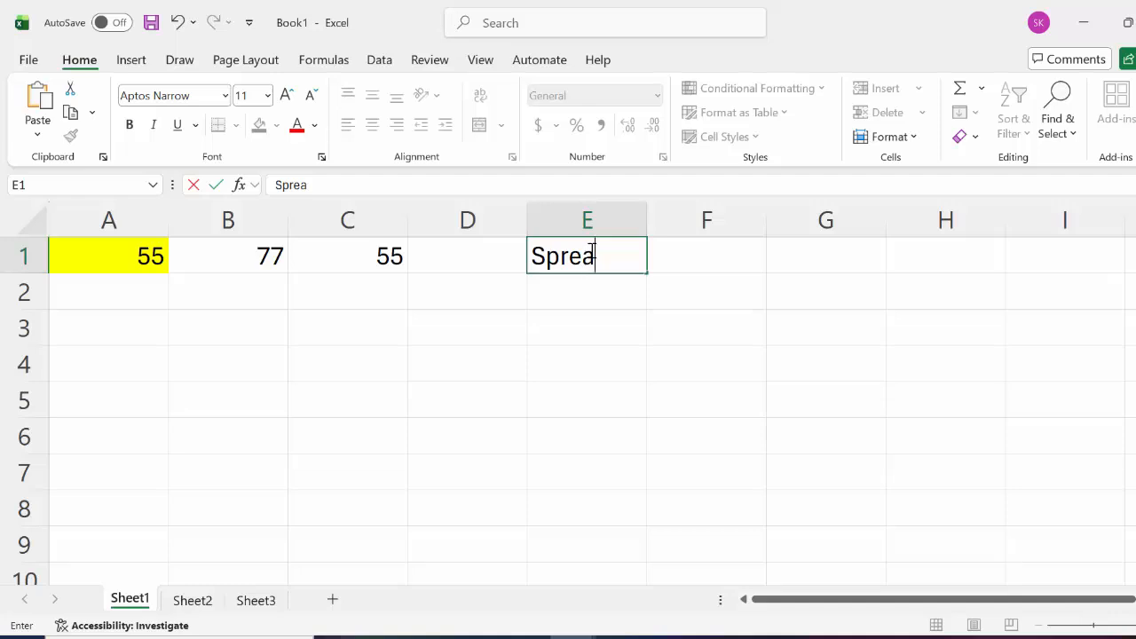
type("dsheet")
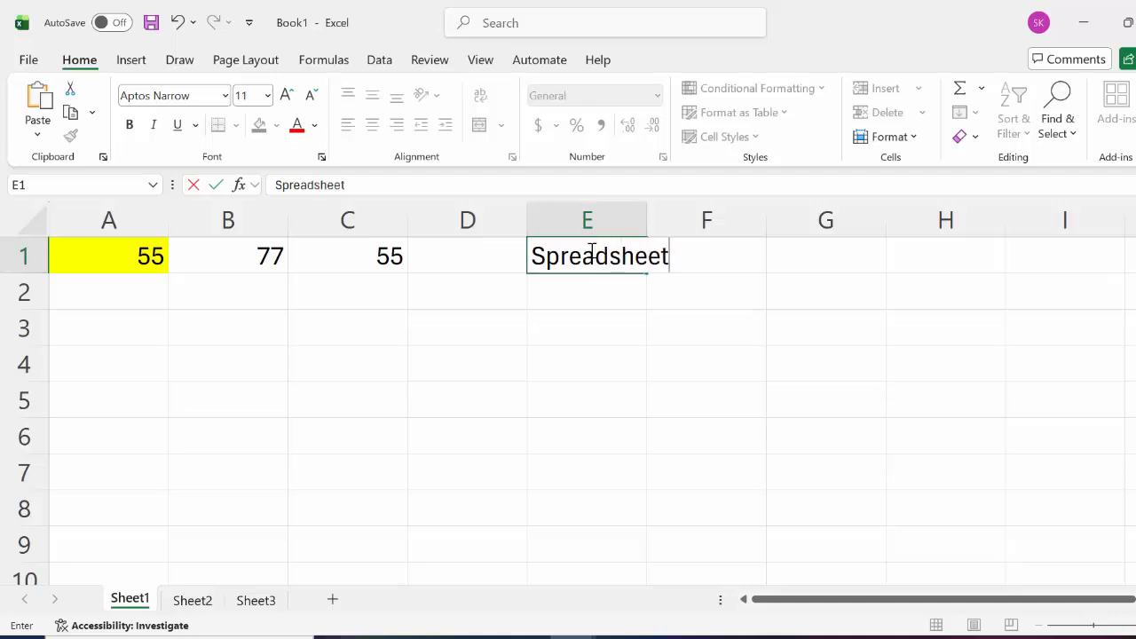
left_click(612, 324)
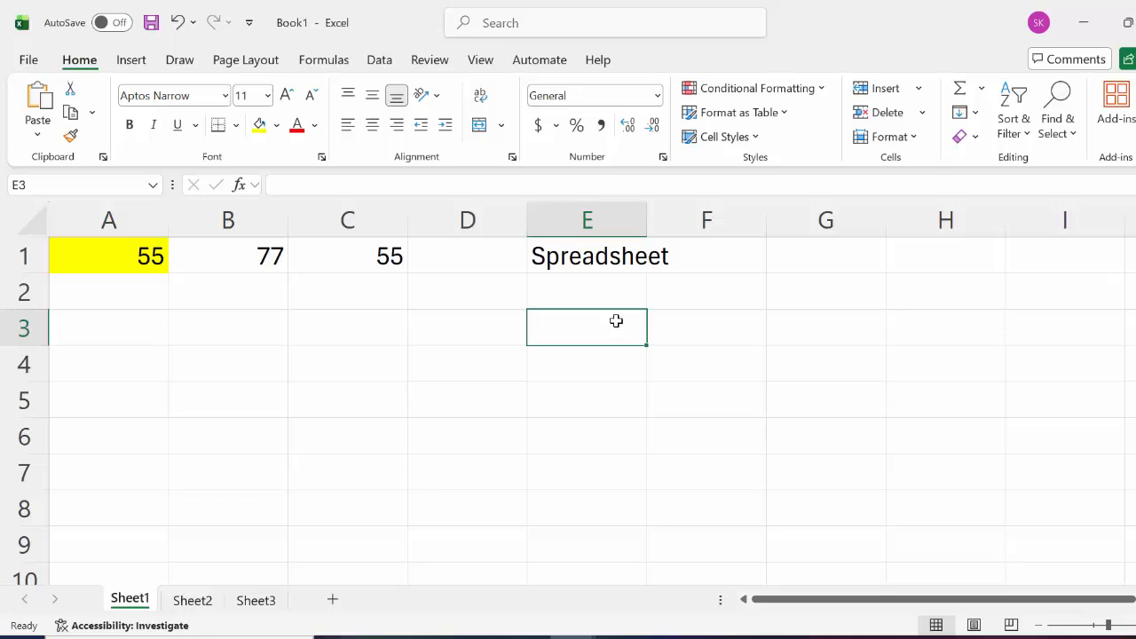
double_click(650, 215)
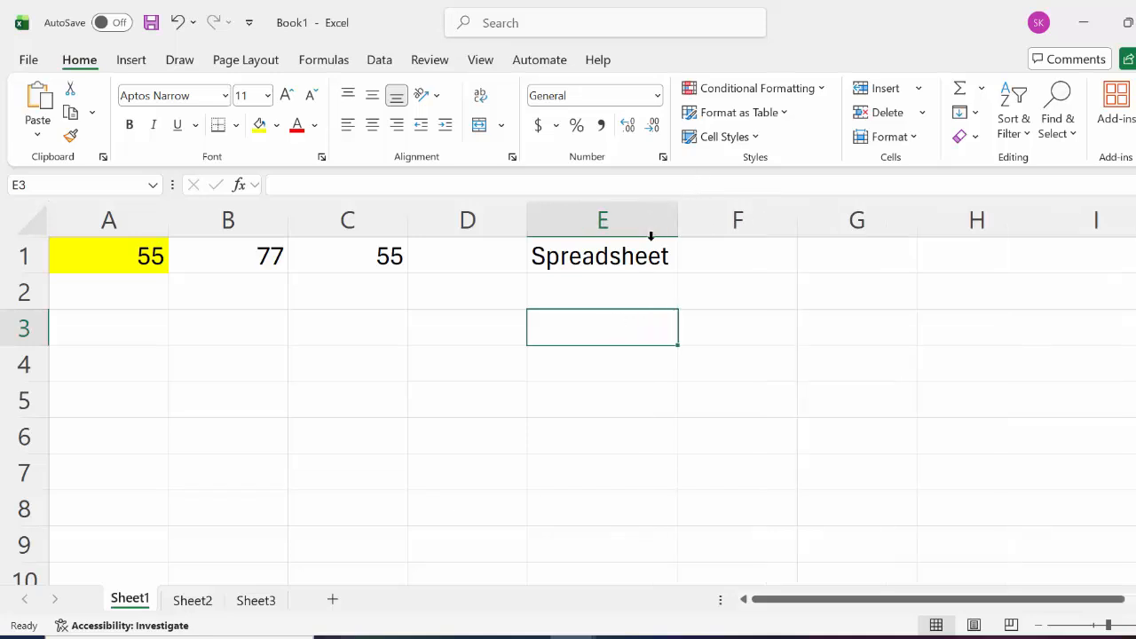
left_click(646, 287)
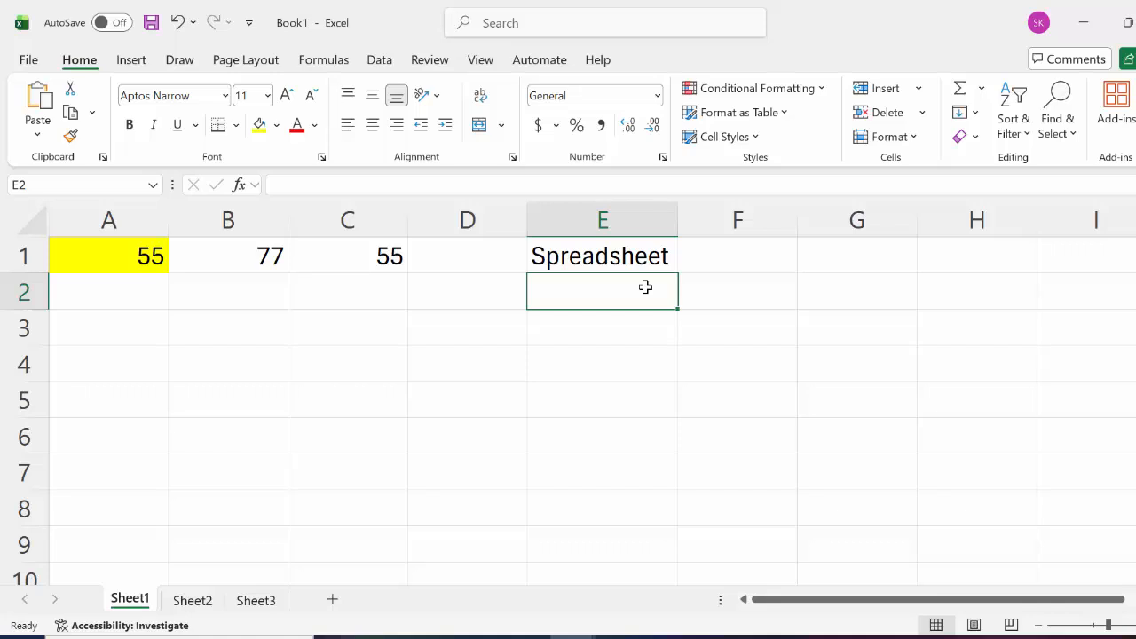
- Switch to the untitled OpenOffice Calc spreadsheet and select cell A2 on Sheet1
left_click(23, 637)
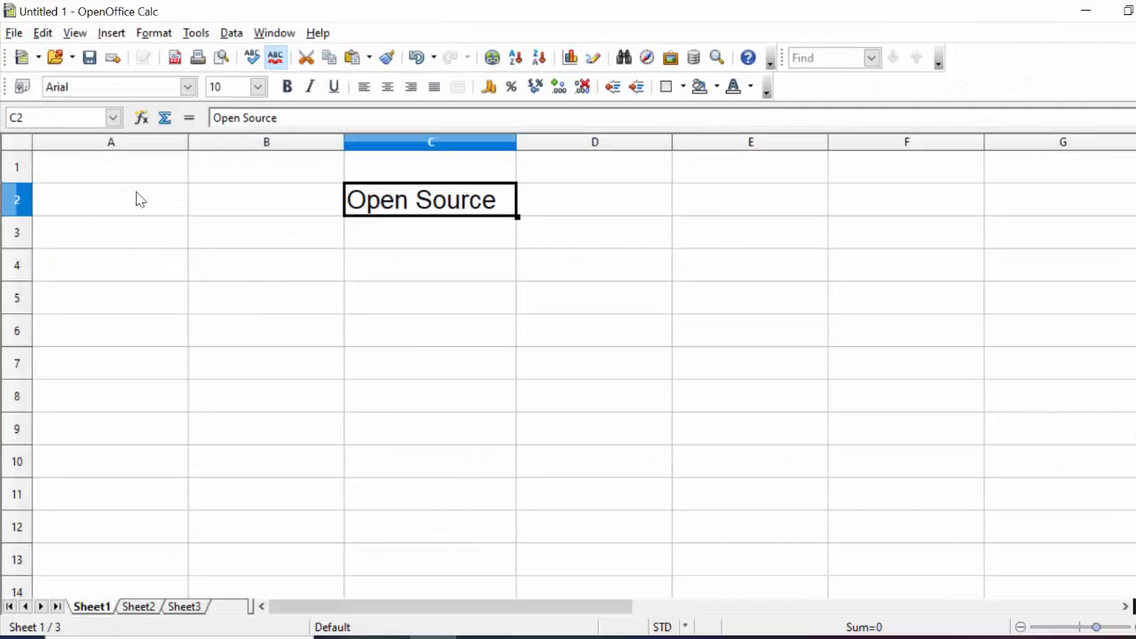
left_click(133, 214)
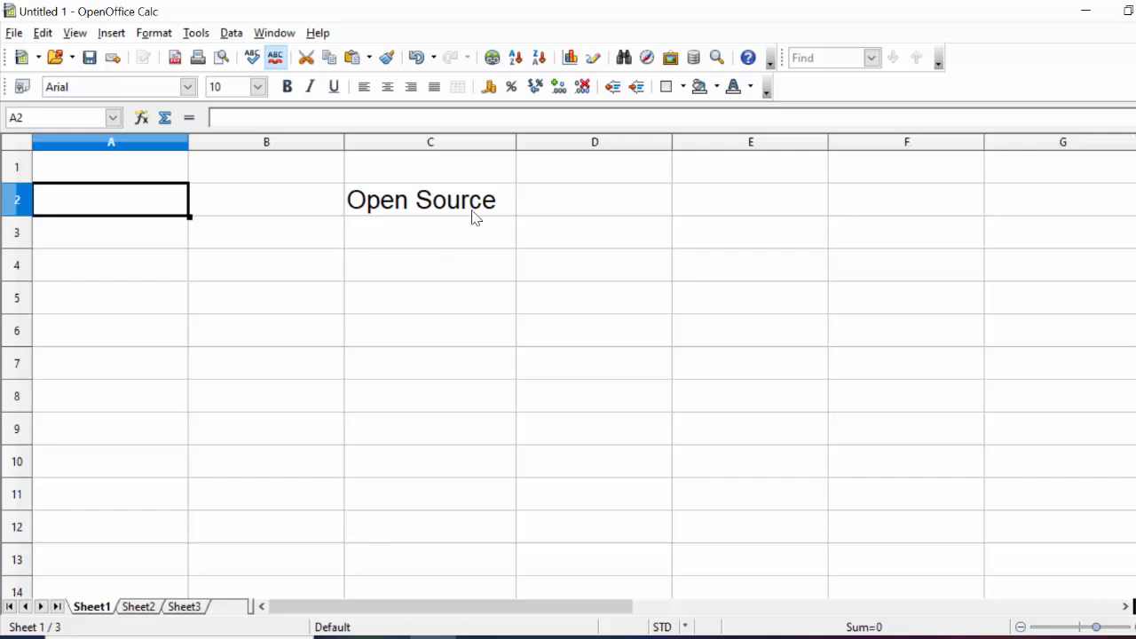
- Select cell C2 in the Calc sheet and switch back to the Excel workbook Book1
left_click(397, 204)
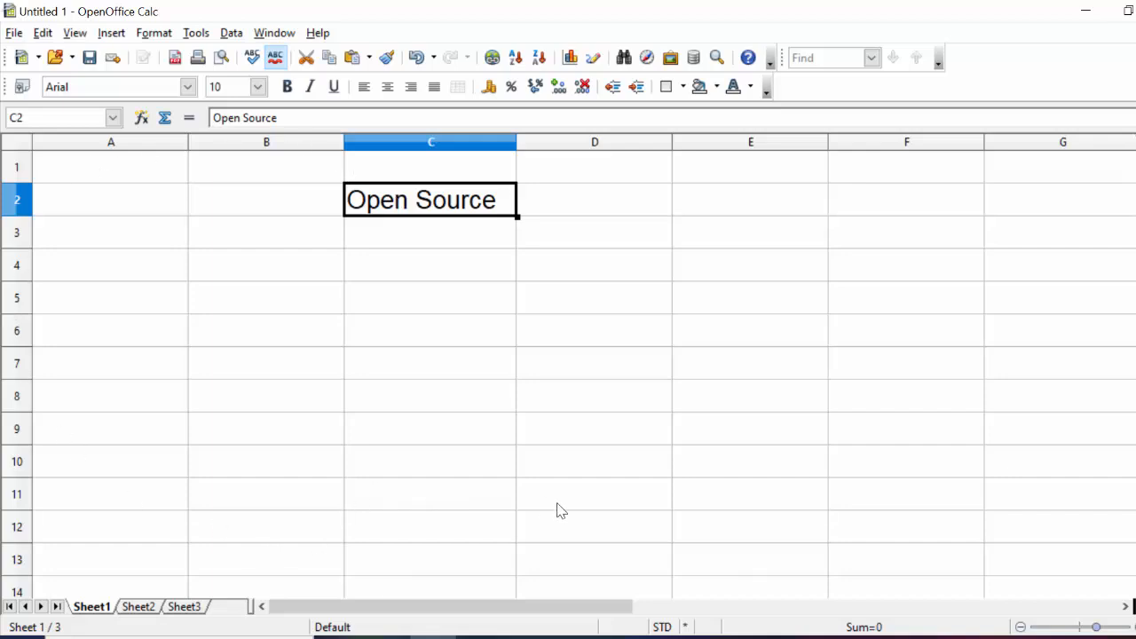
left_click(576, 637)
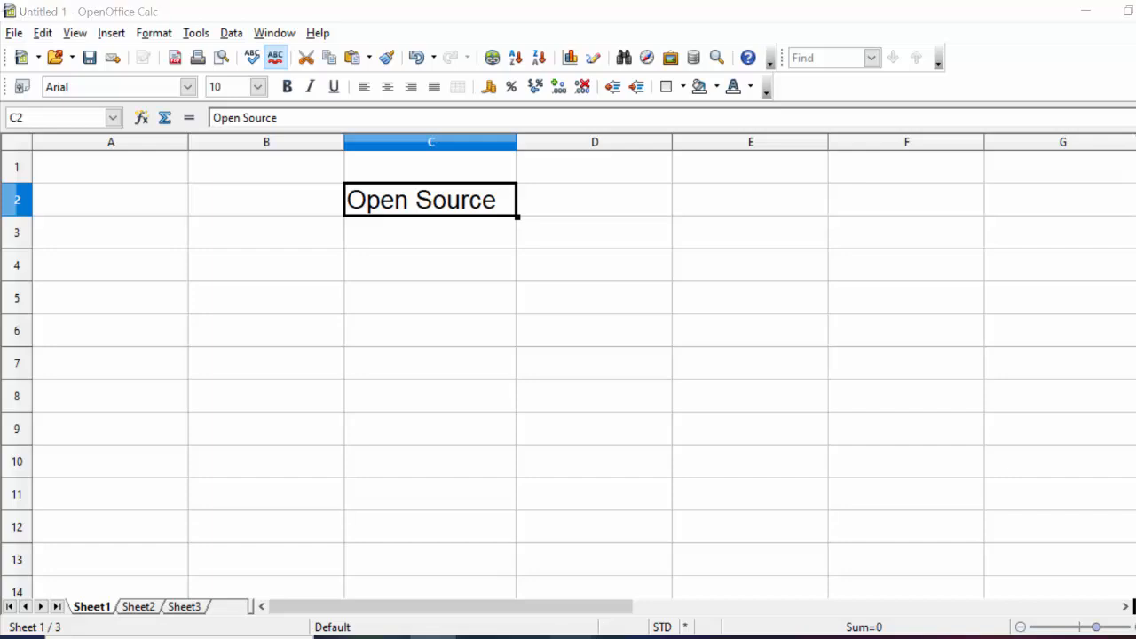
left_click(626, 601)
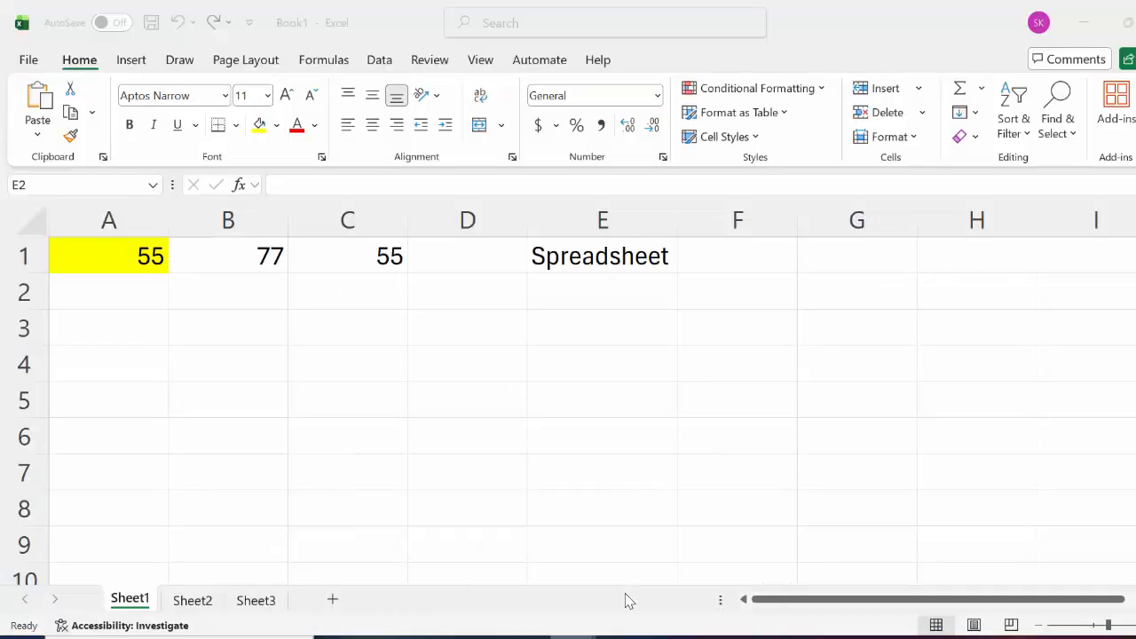
- Enter the heading Cell Address in cell F2 of Sheet1
left_click(735, 306)
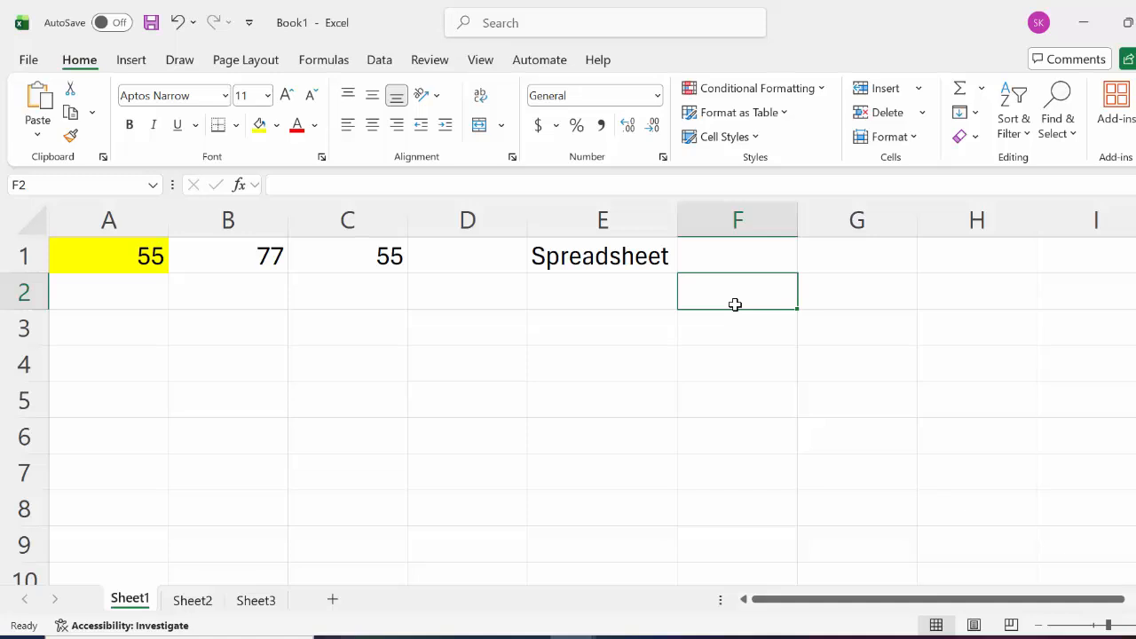
type("ell")
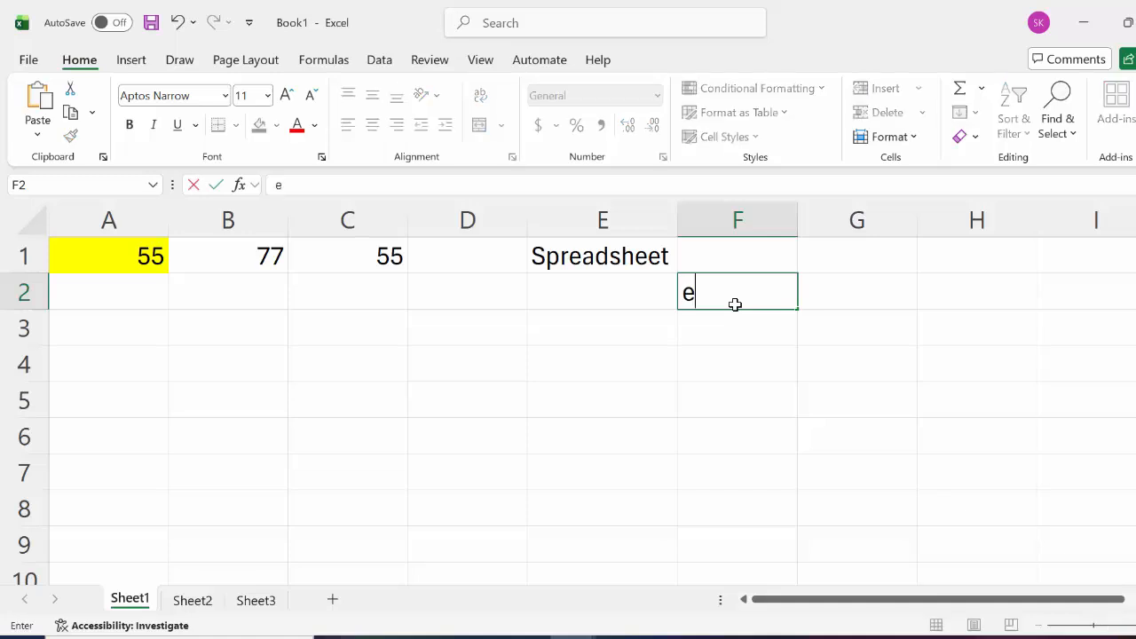
key("BackSpace")
key("BackSpace")
key("BackSpace")
type("Ce")
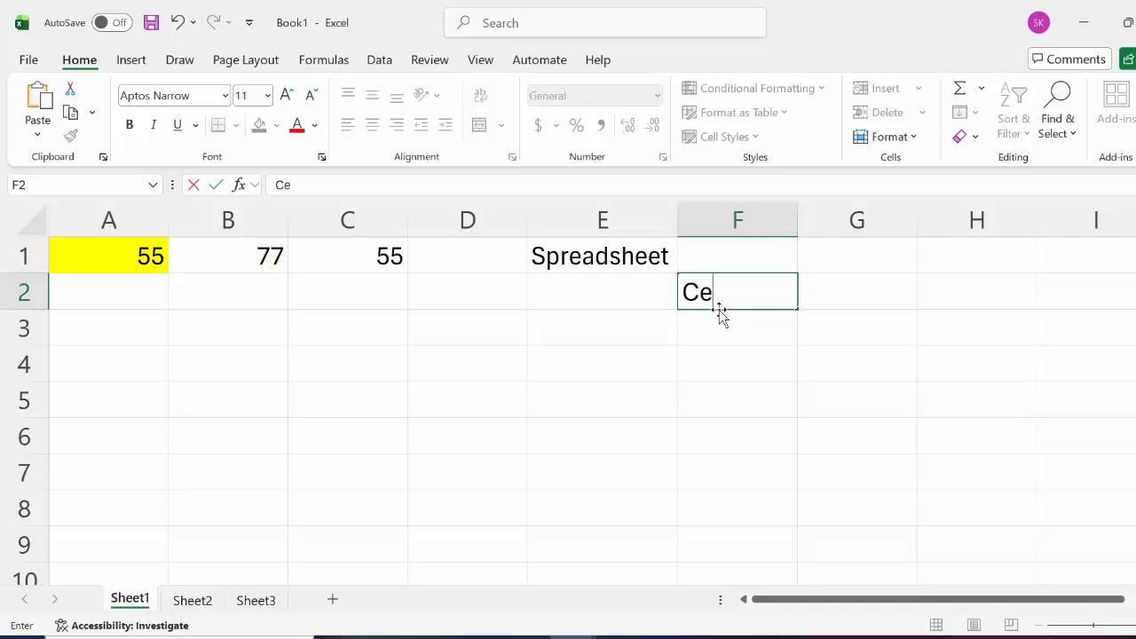
type("ll Address")
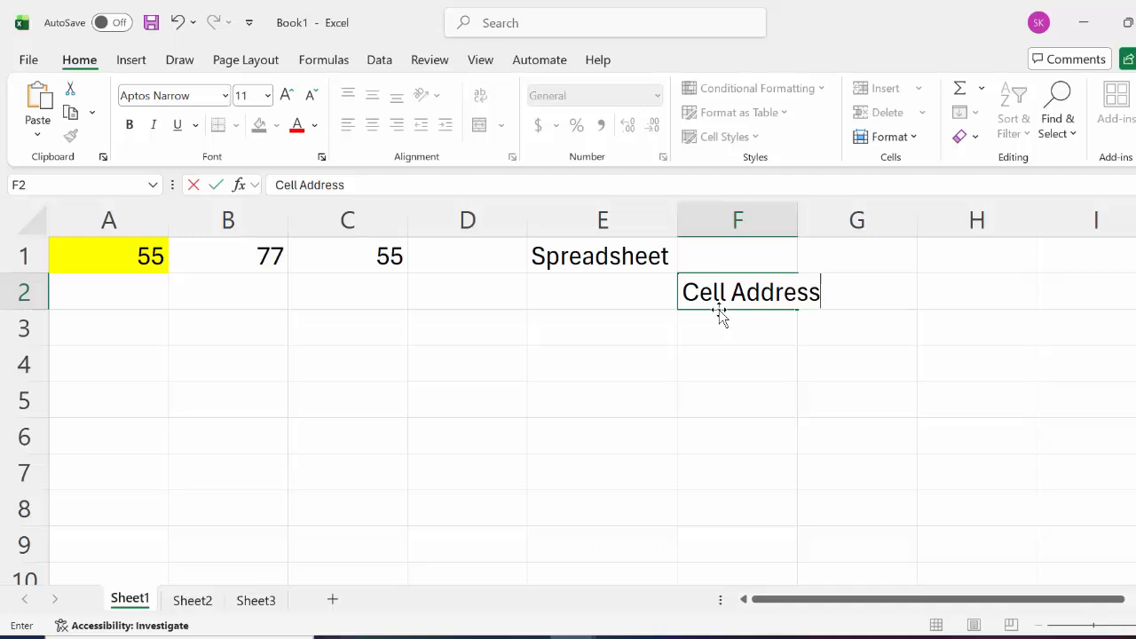
left_click(740, 352)
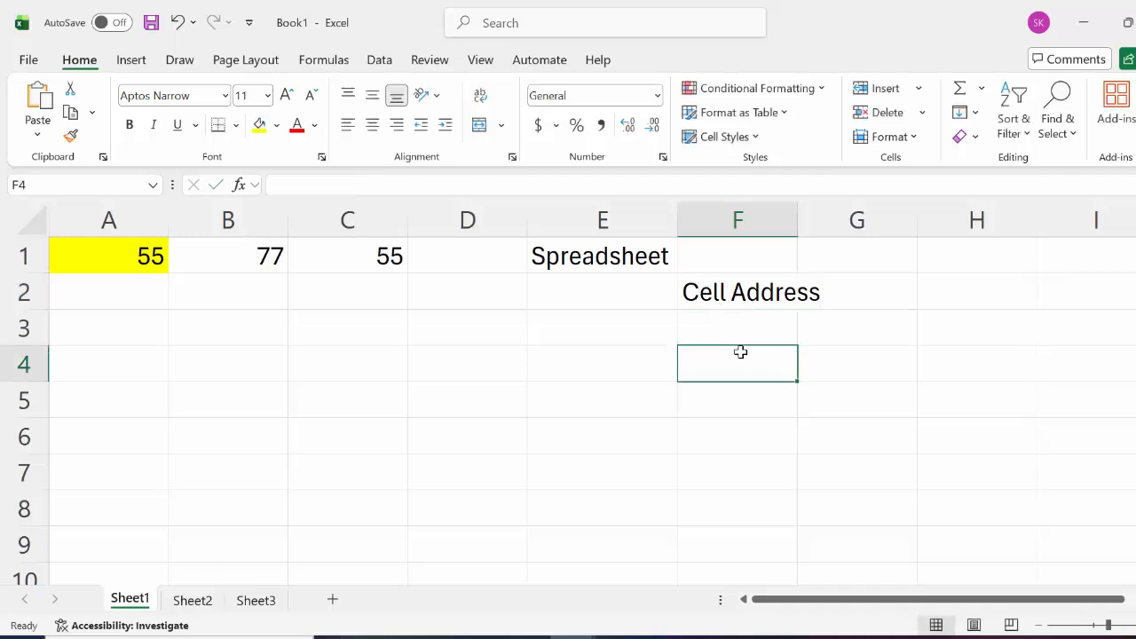
left_click(750, 325)
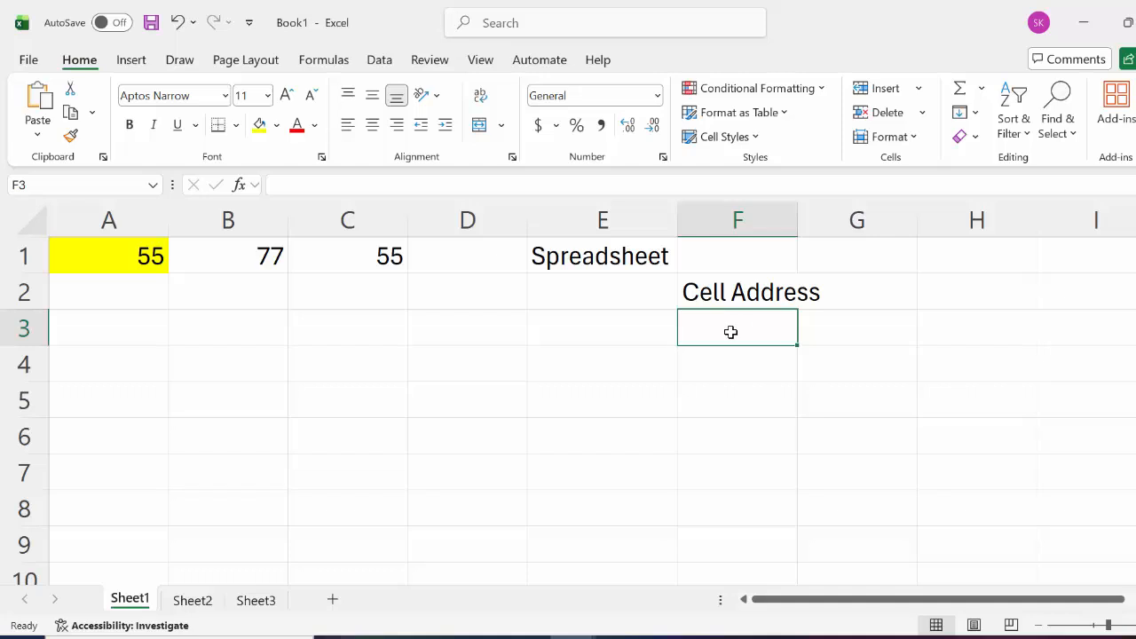
- Enter 1 in cell E3 and Relative Cell Address in cell F3, and autofit column F to its contents
left_click(653, 328)
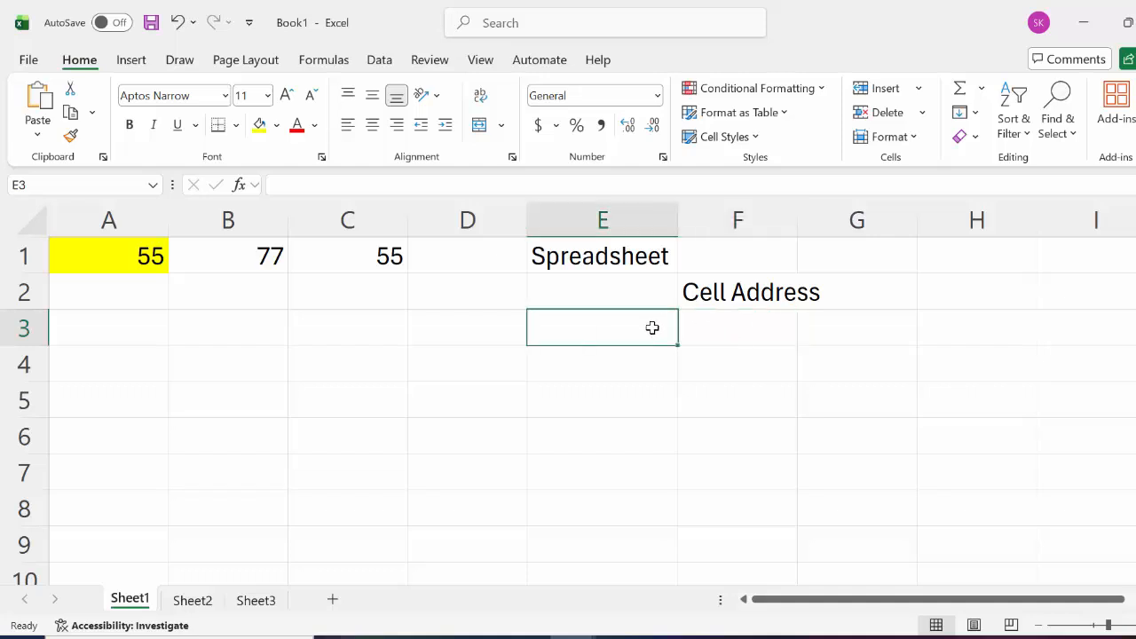
type("1")
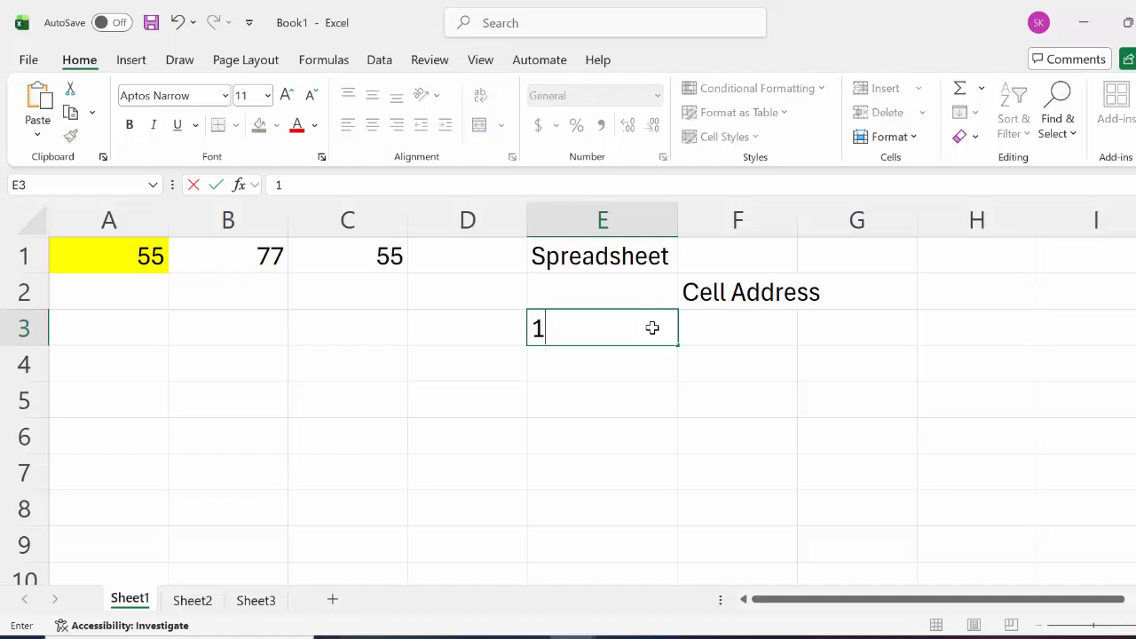
left_click(713, 334)
type("Re")
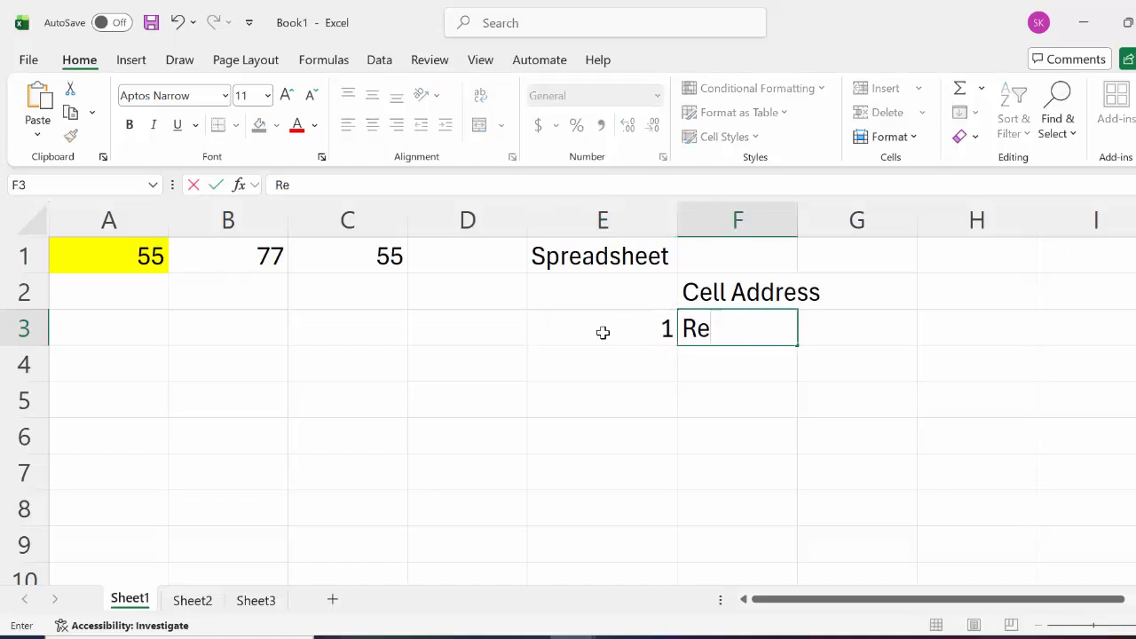
type("lativ")
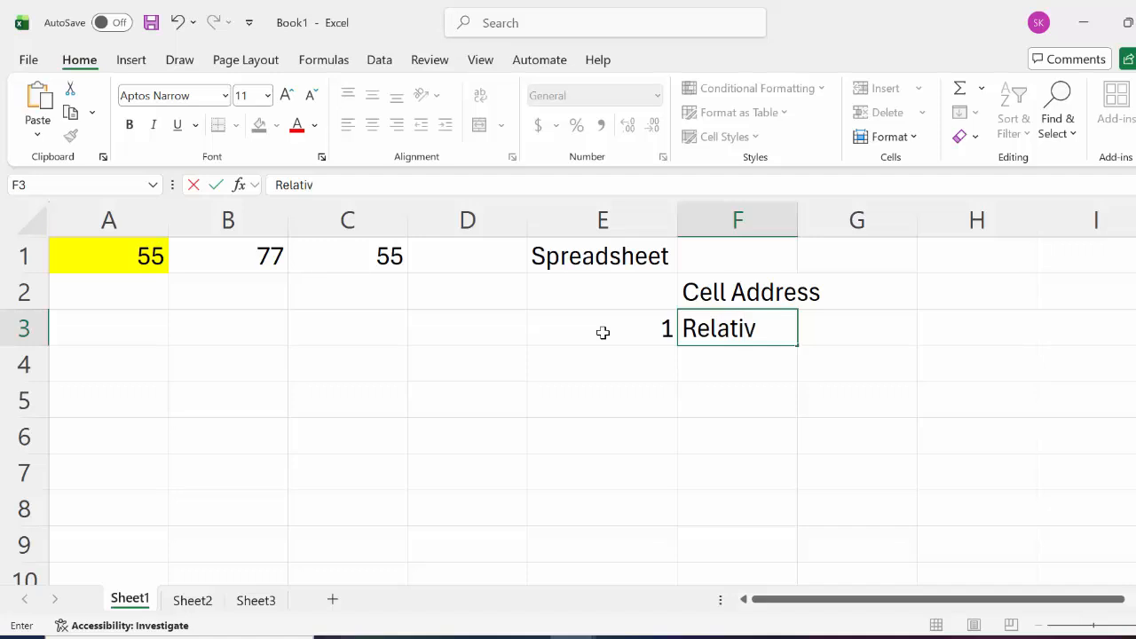
type("e Cell")
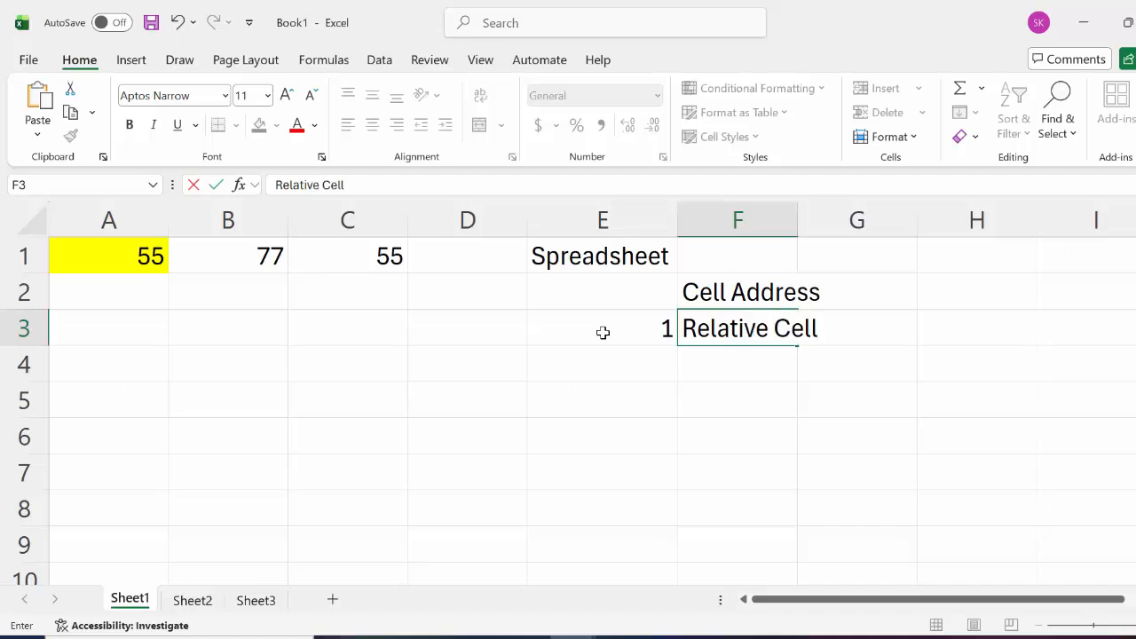
type(" Addre")
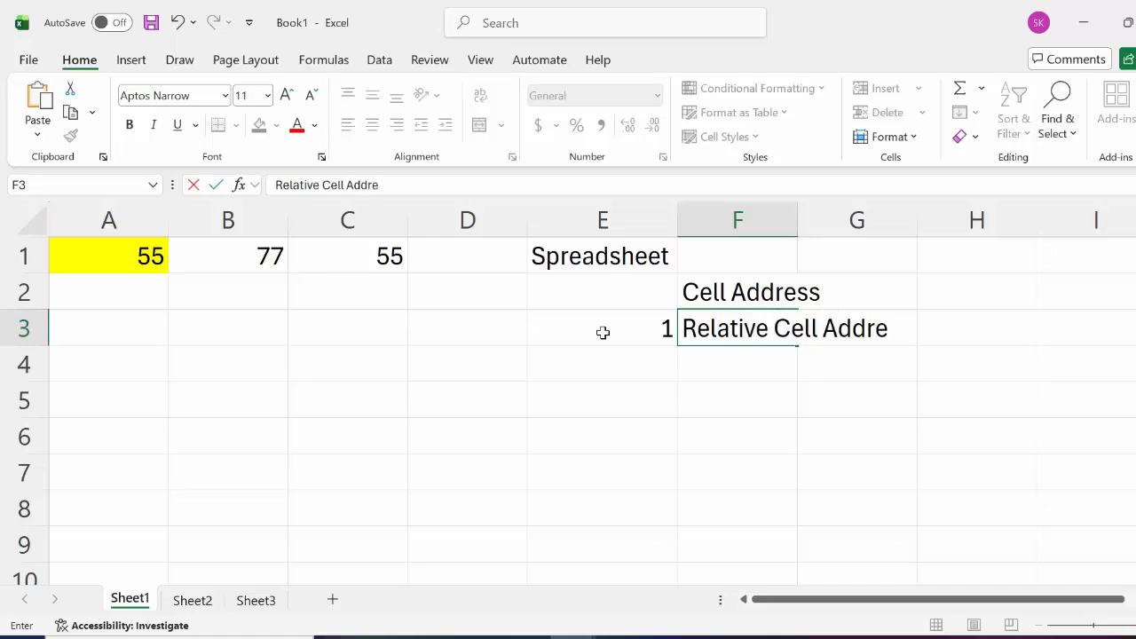
type("ss")
left_click(730, 429)
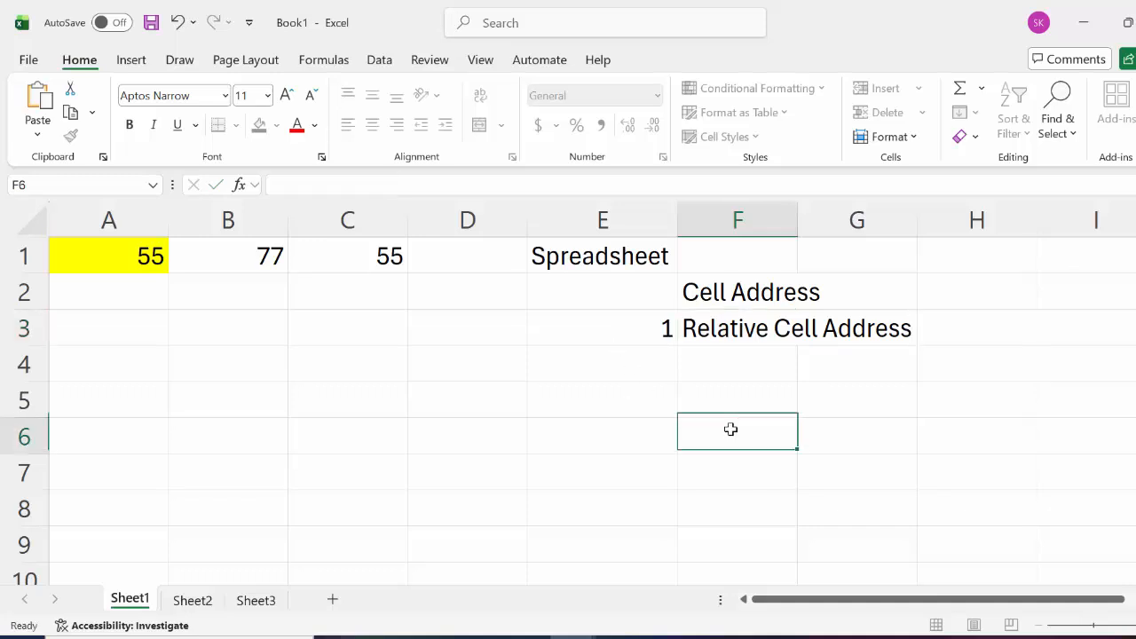
left_click_drag(796, 219, 795, 219)
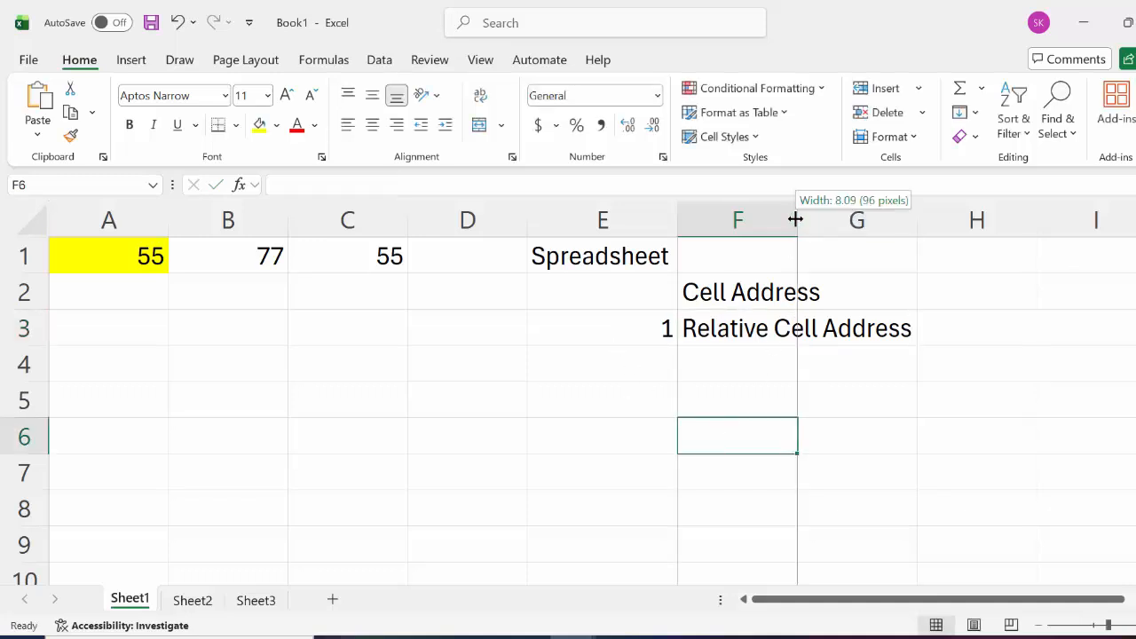
double_click(795, 219)
- Enter 2 in cell E4 and Mixed Cell Address in cell F4
left_click(617, 366)
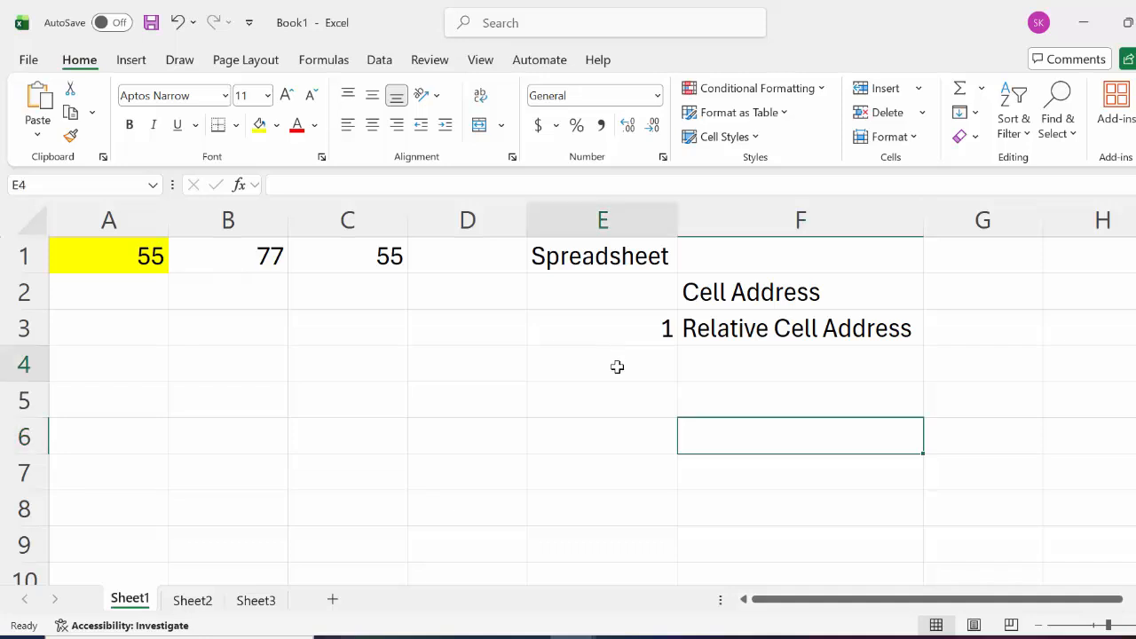
type("2")
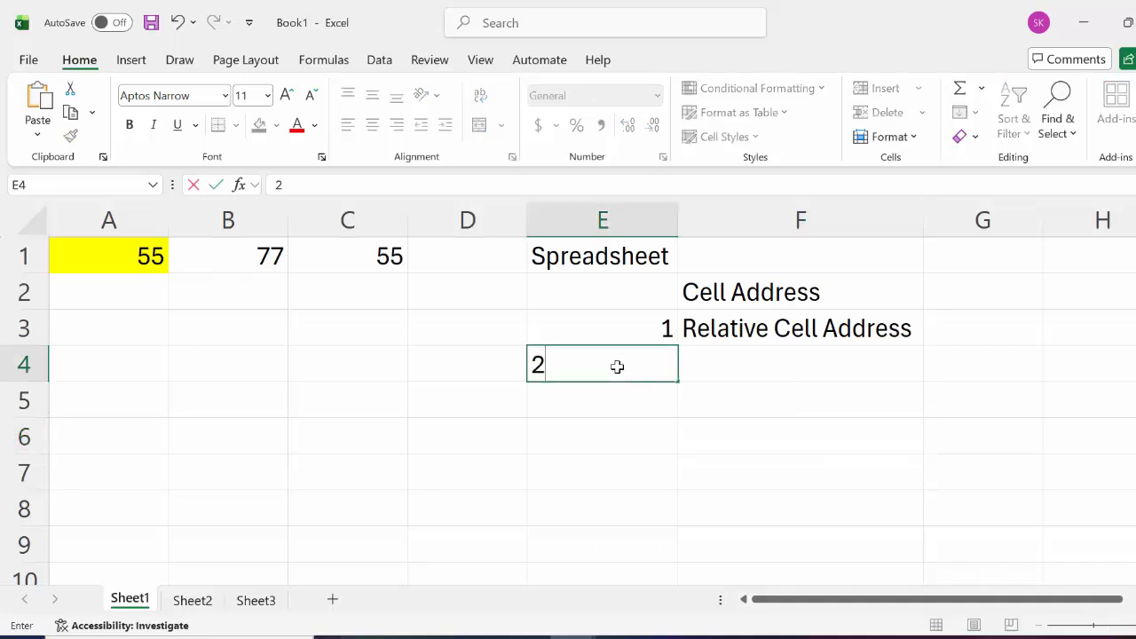
left_click(748, 368)
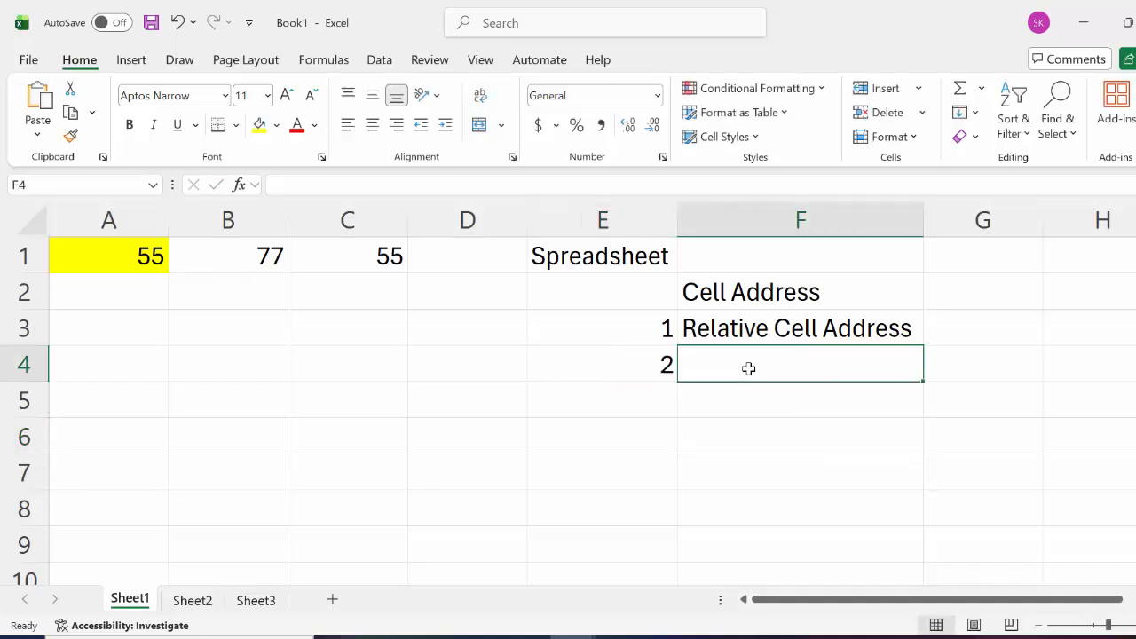
type("Mixedf")
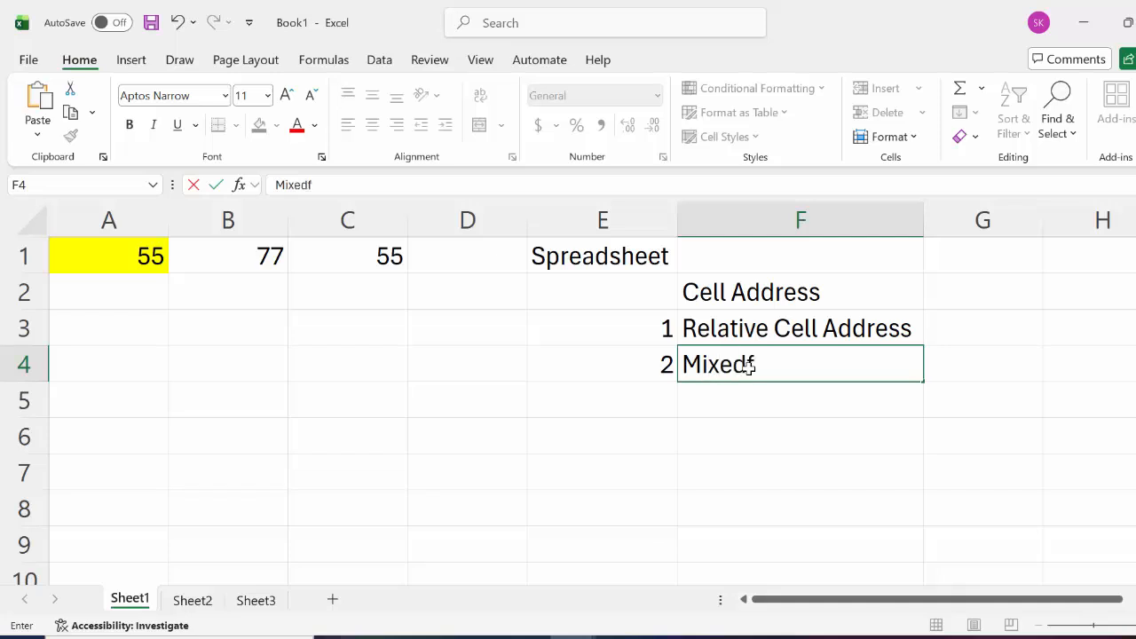
key("BackSpace")
left_click(817, 520)
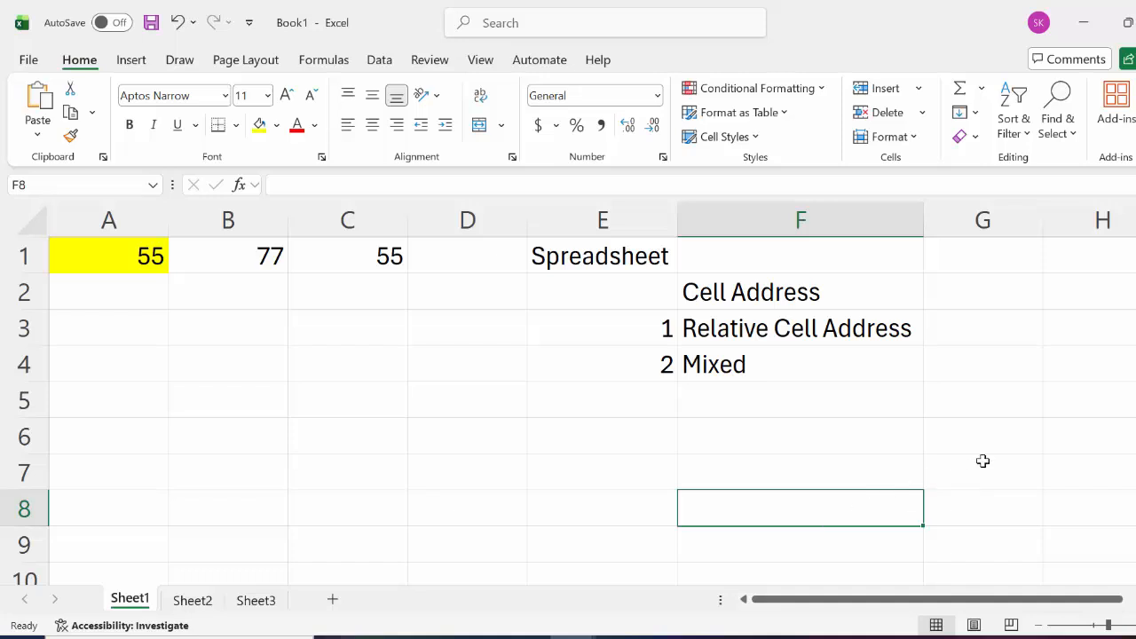
left_click(796, 361)
double_click(796, 360)
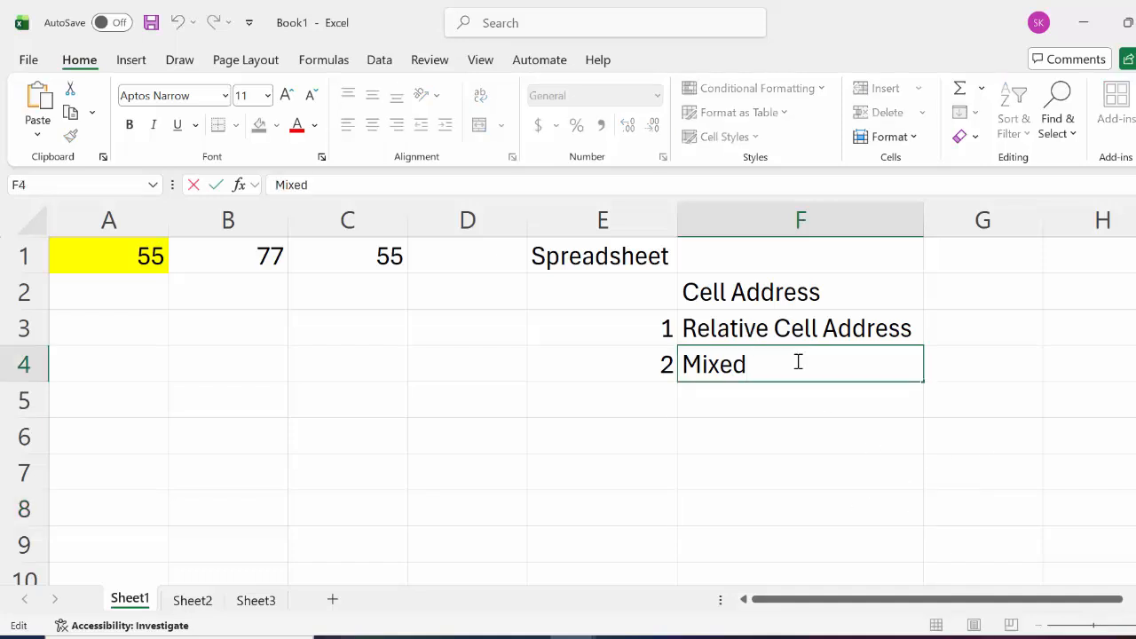
type("Cell Address")
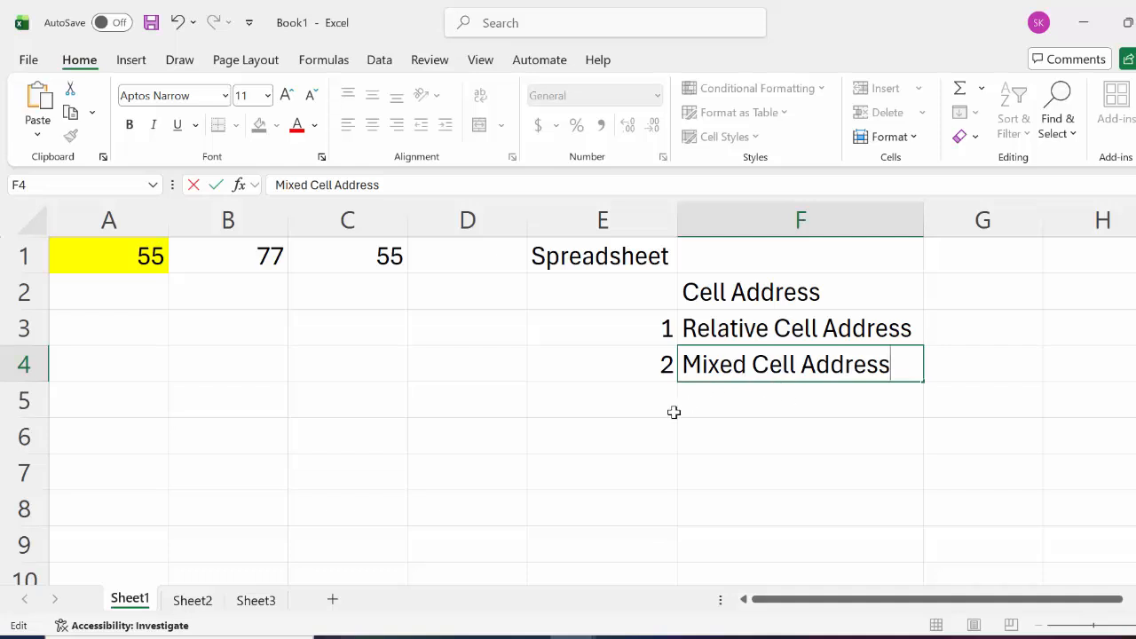
- Enter 3 in cell E5 and Absolute Cell Address in cell F5
left_click(642, 399)
type("3")
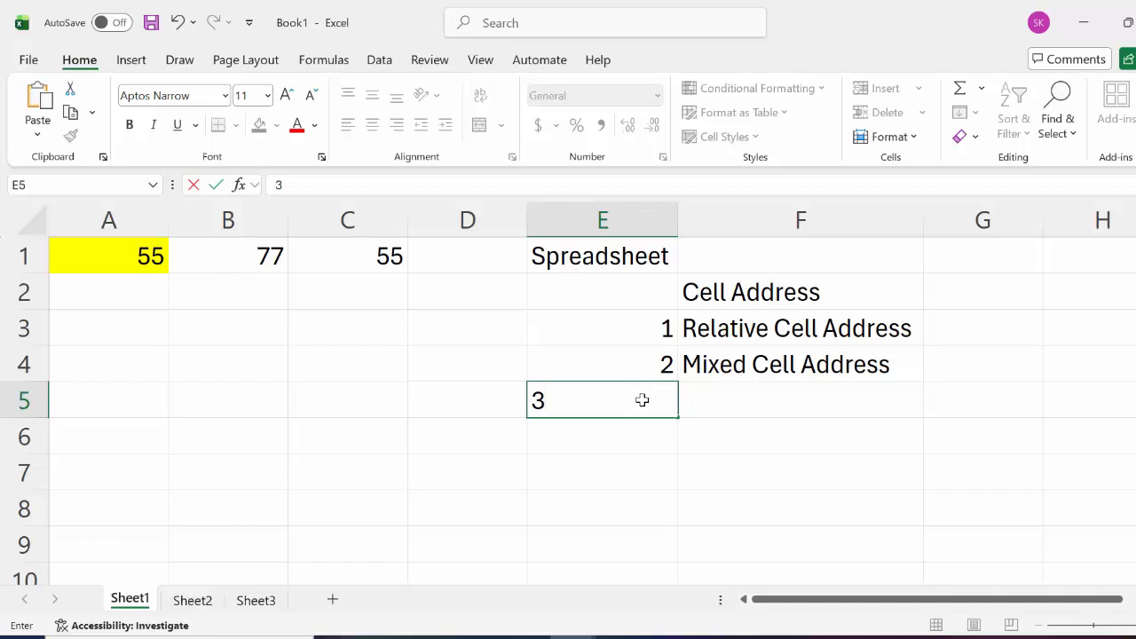
left_click(797, 391)
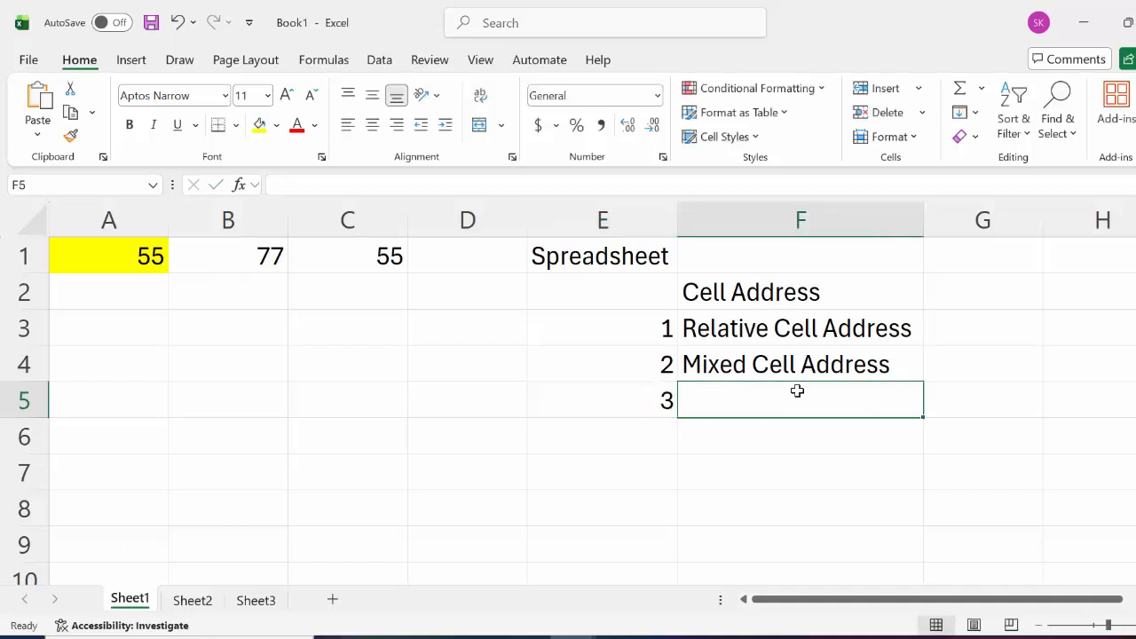
type("Abs")
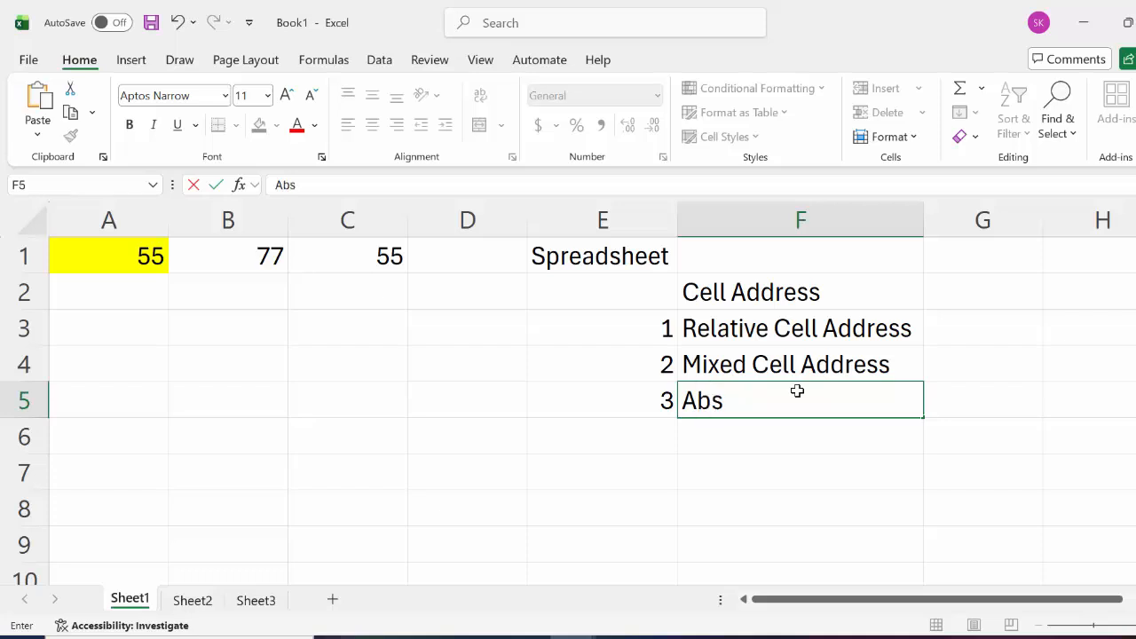
type("olute ")
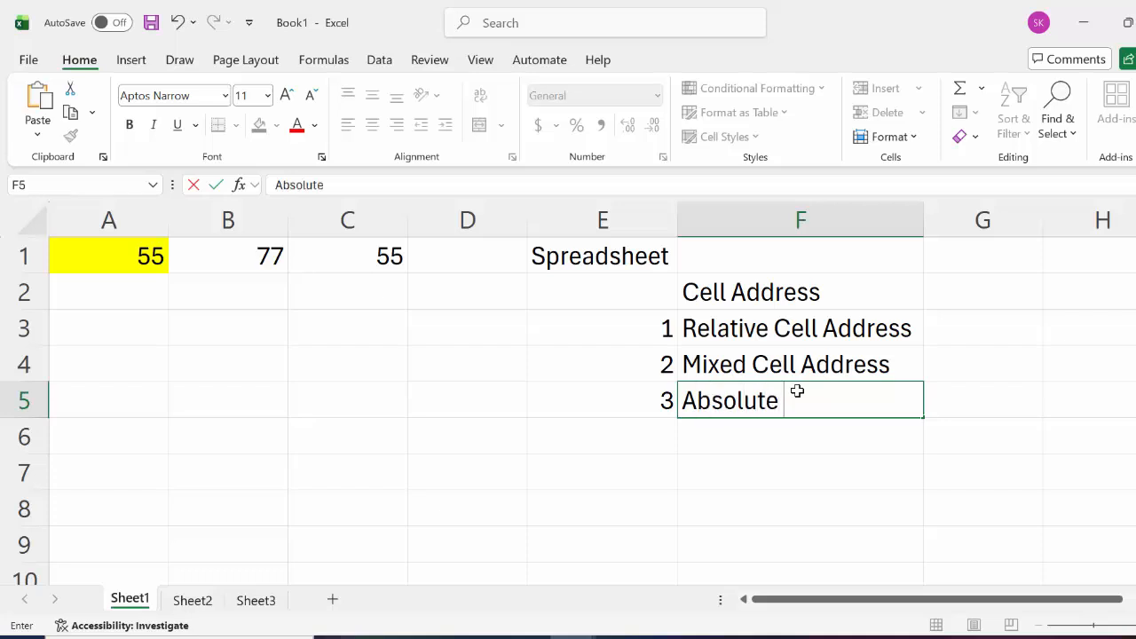
type("Cell Address")
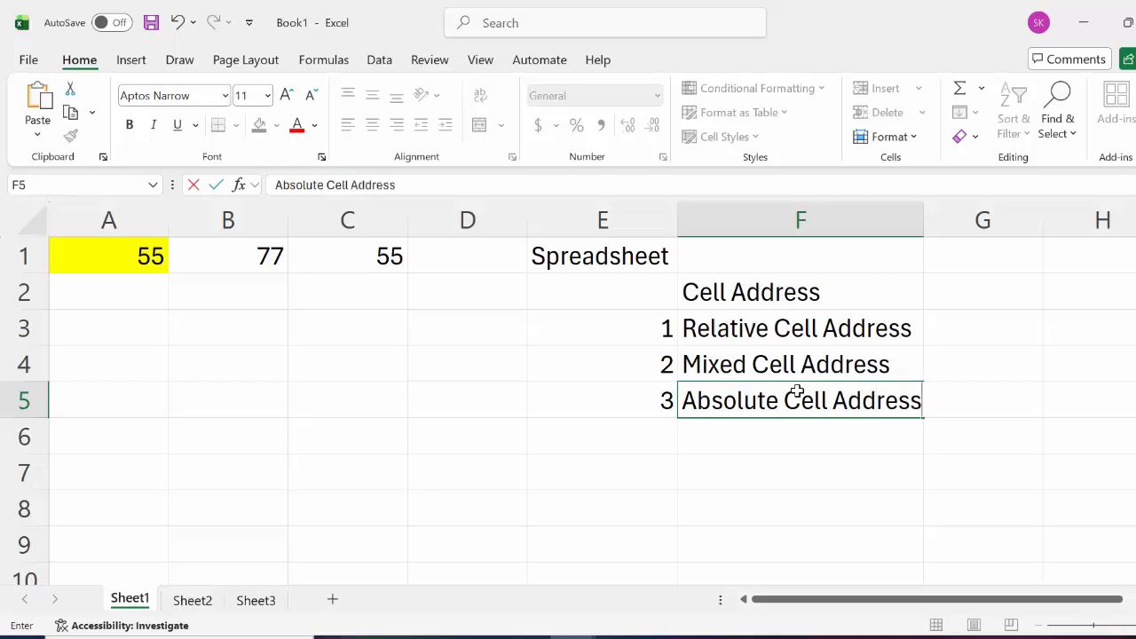
left_click(789, 452)
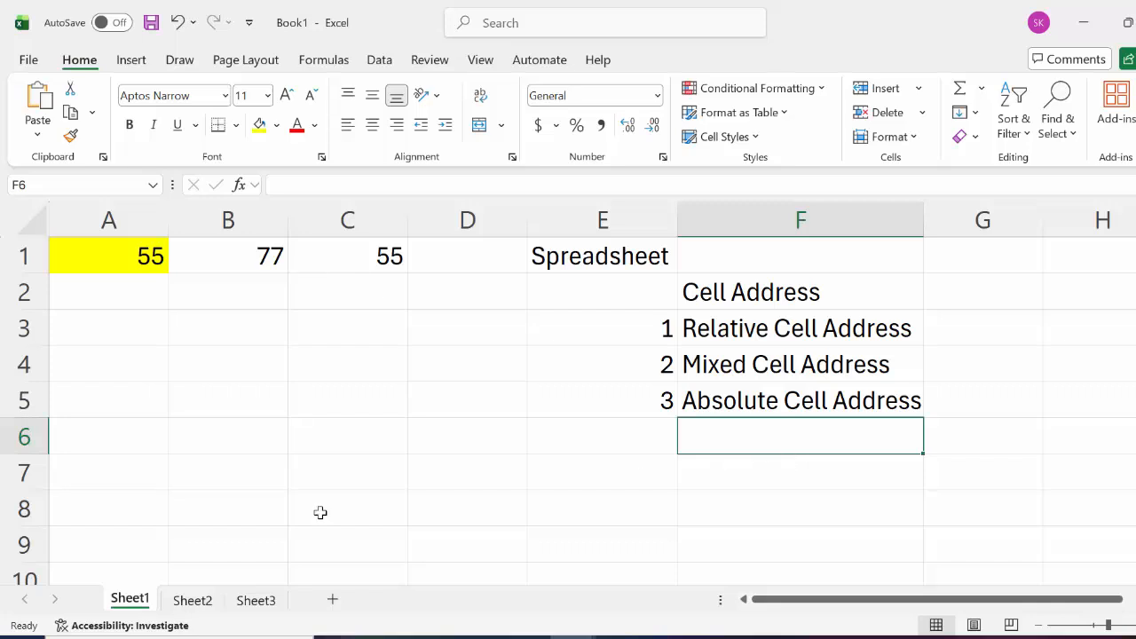
- Switch to the Chrome browser on a new tab page
left_click(22, 637)
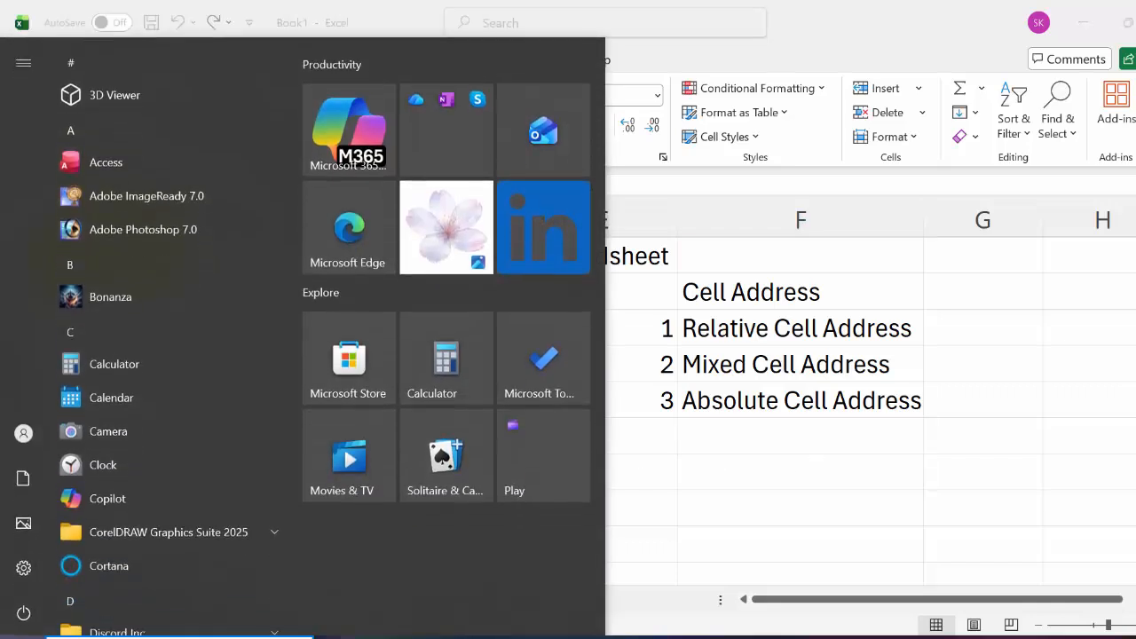
left_click(729, 470)
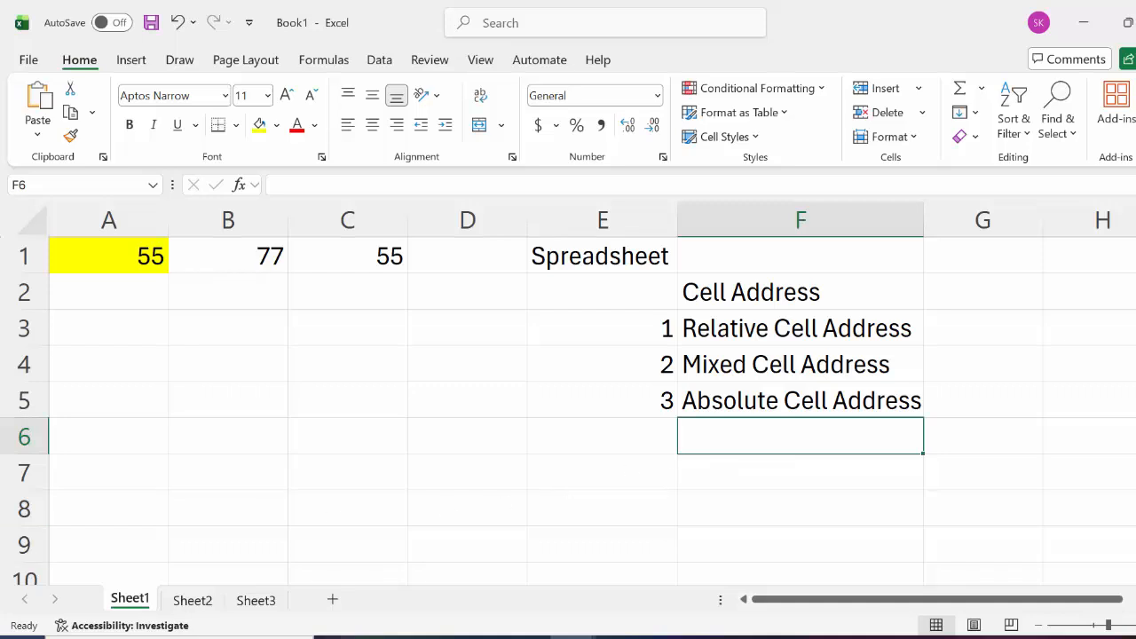
left_click(22, 636)
type("chr")
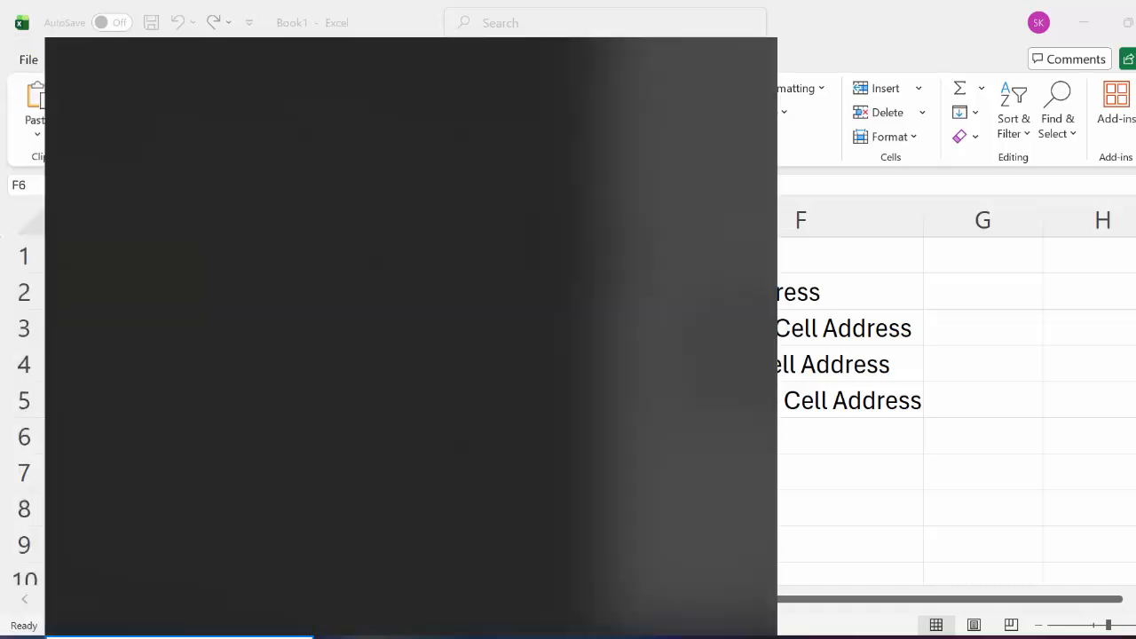
key("Escape")
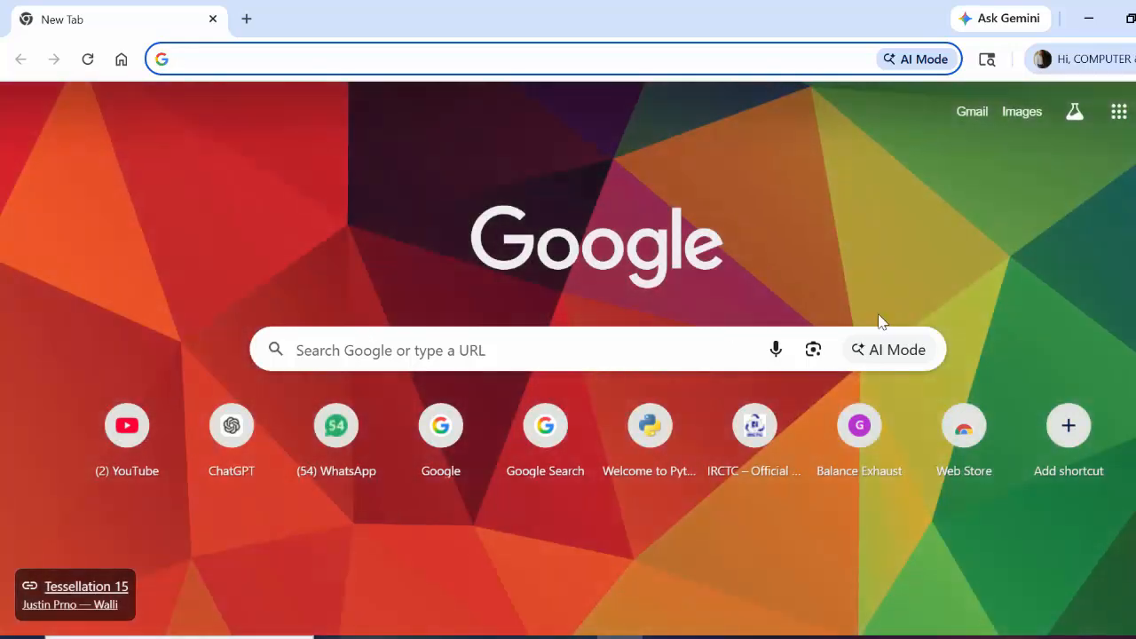
- Open Google Sheets from the Google apps list and create a blank spreadsheet
left_click(1118, 125)
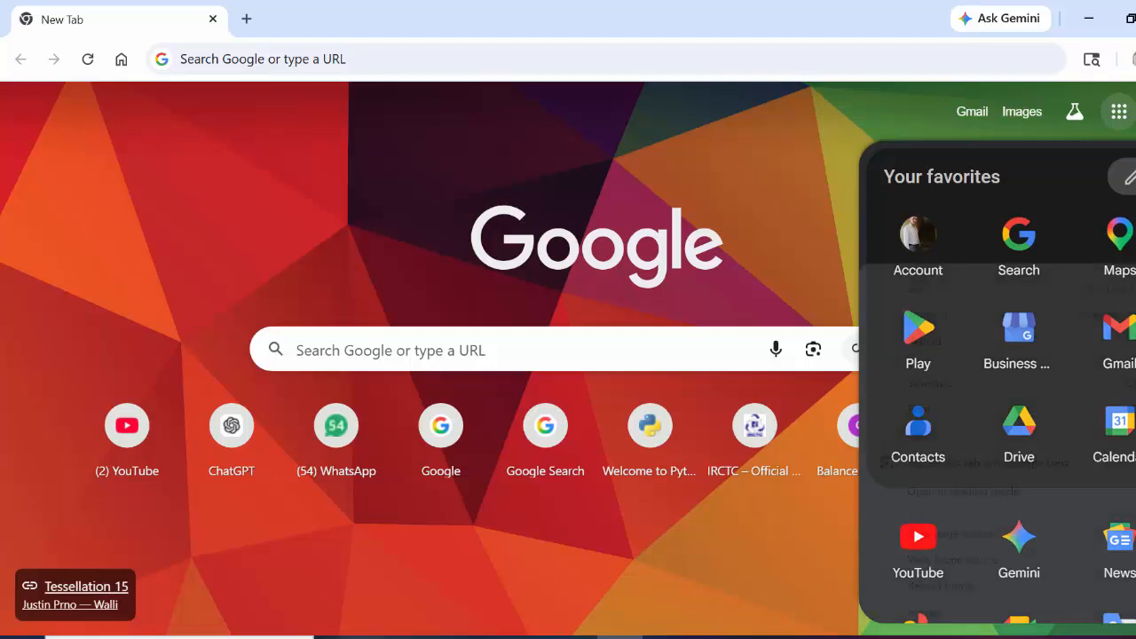
right_click(861, 265)
key("Escape")
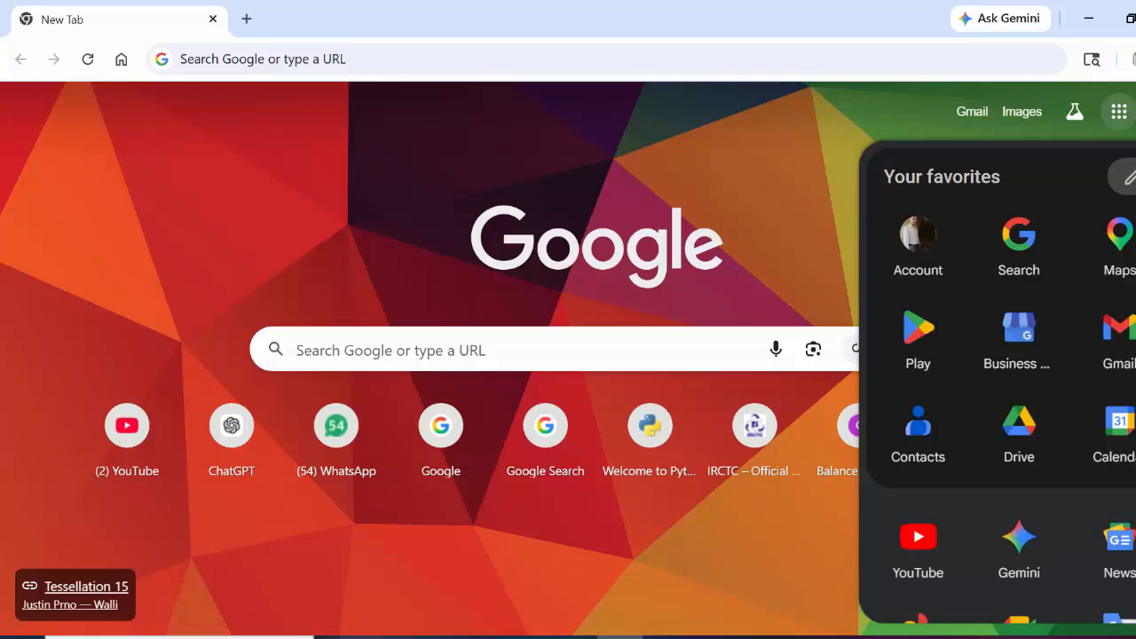
right_click(968, 301)
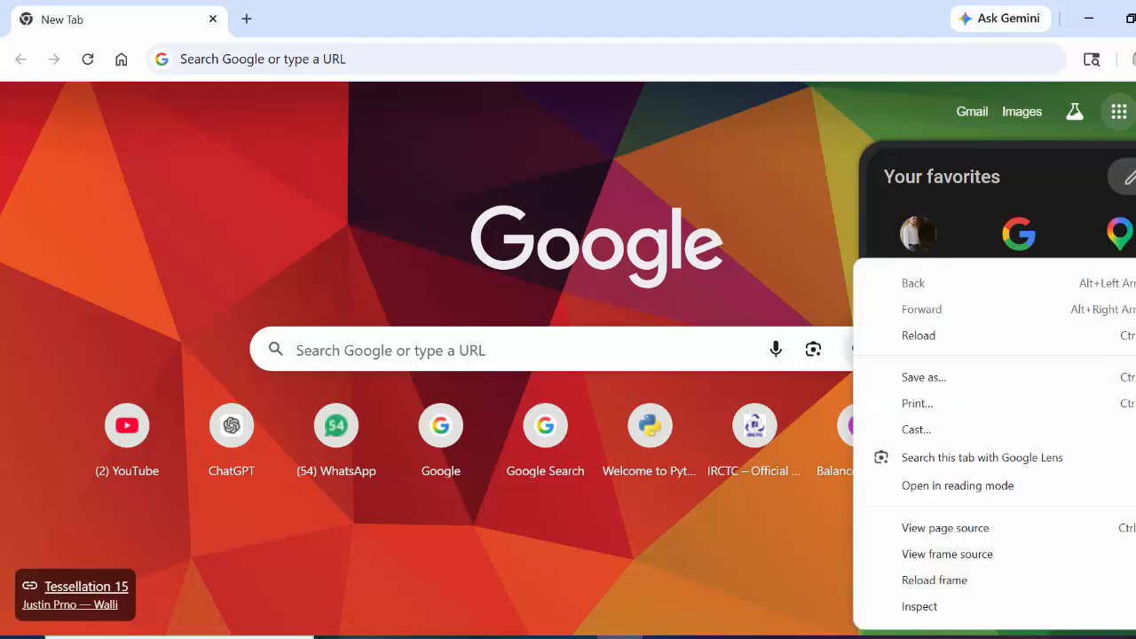
key("Escape")
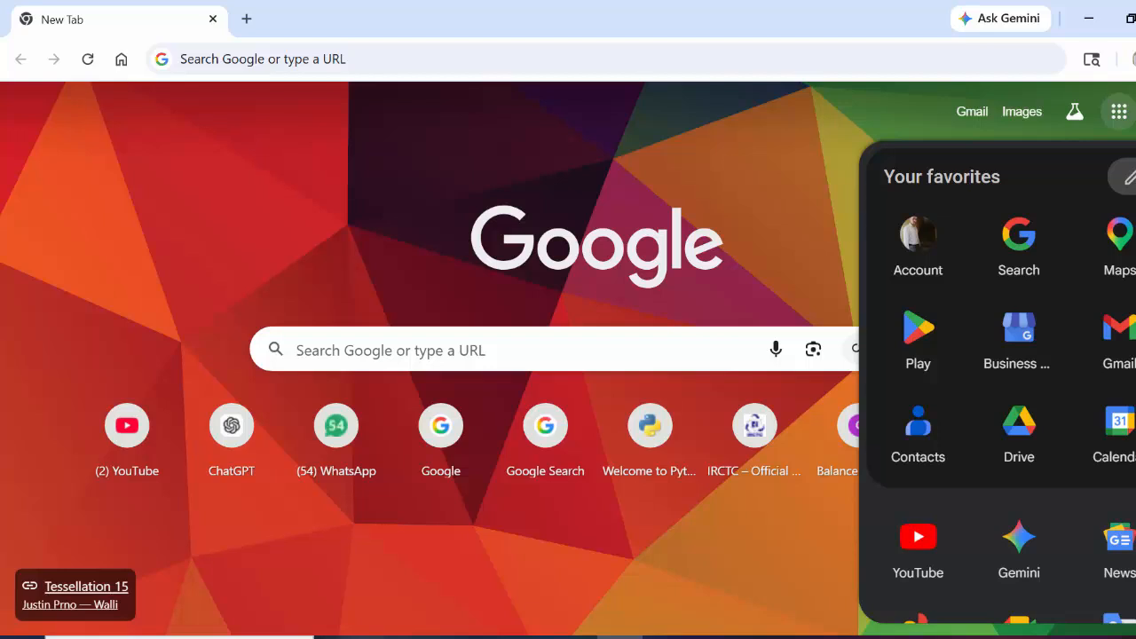
scroll(1043, 454, "down", 4)
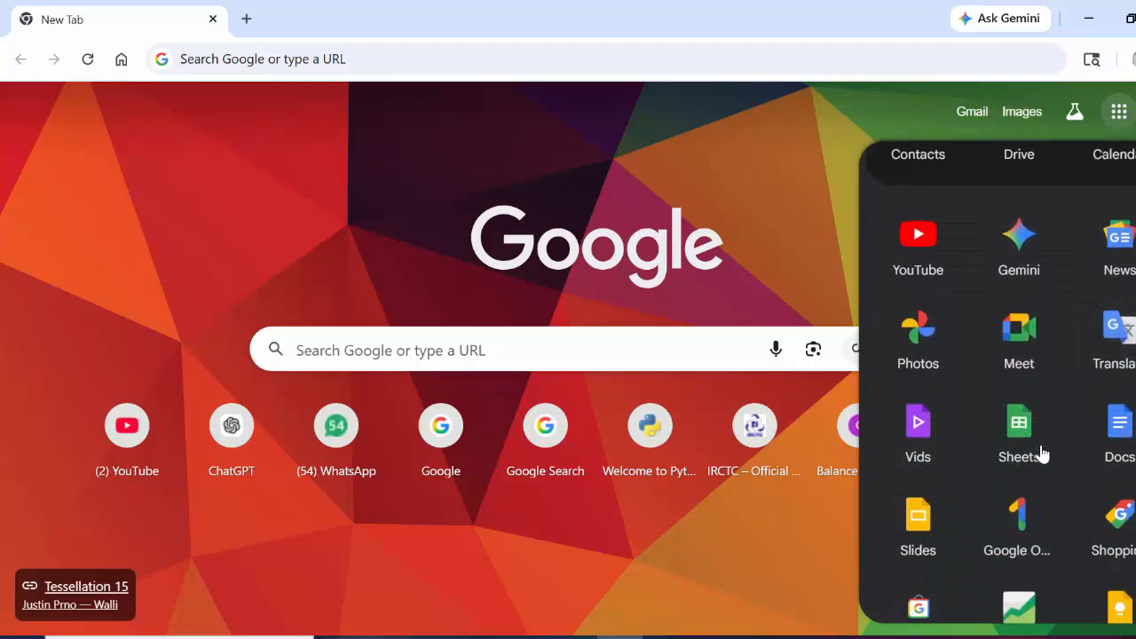
left_click(1030, 444)
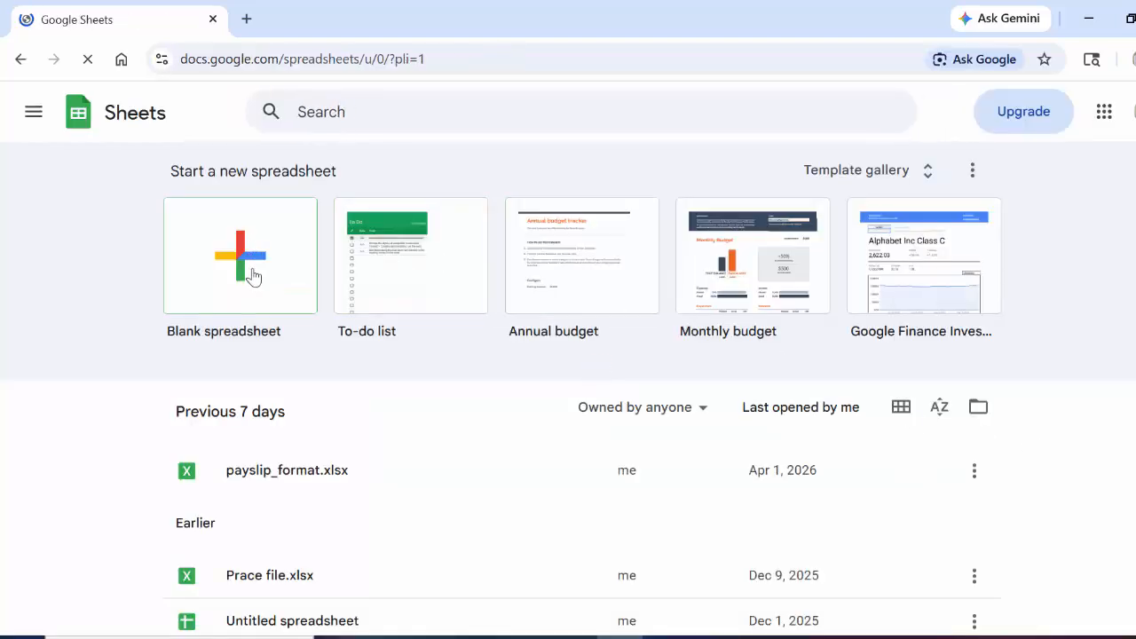
left_click(253, 277)
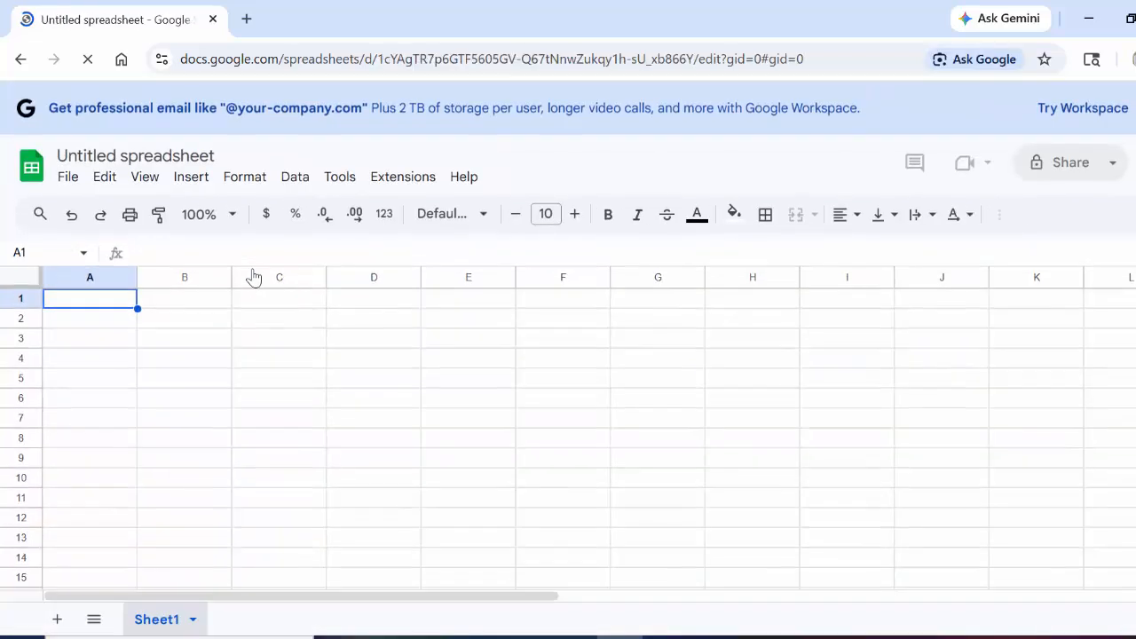
- Increase the font size of cell A1 to 19 in the blank spreadsheet
left_click(575, 213)
left_click(575, 213)
left_click(576, 213)
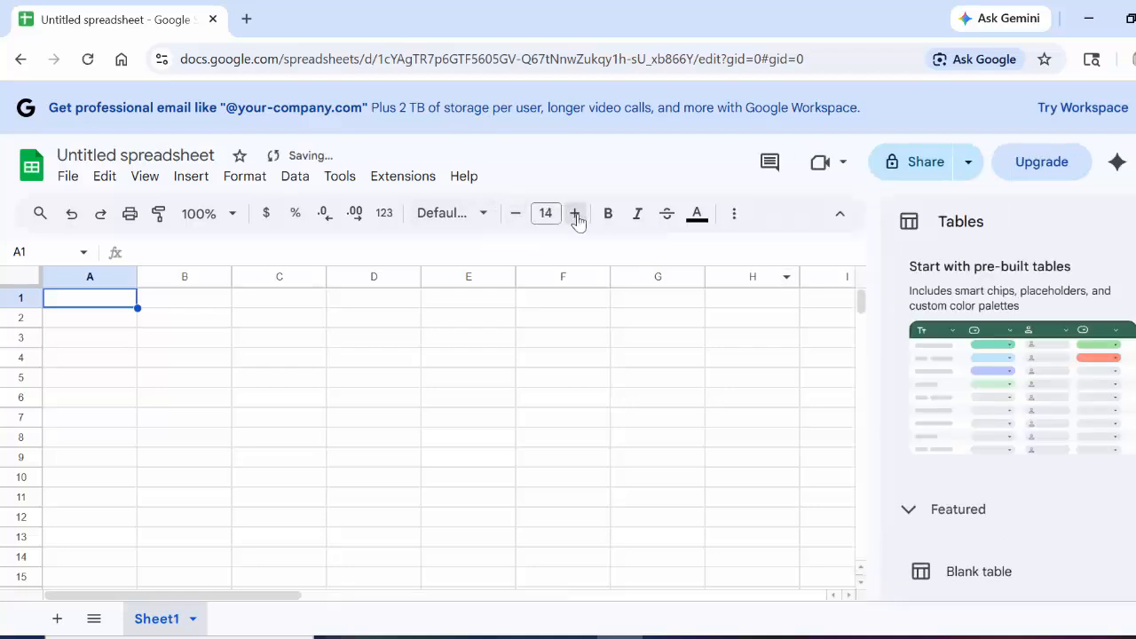
left_click(575, 214)
left_click(575, 214)
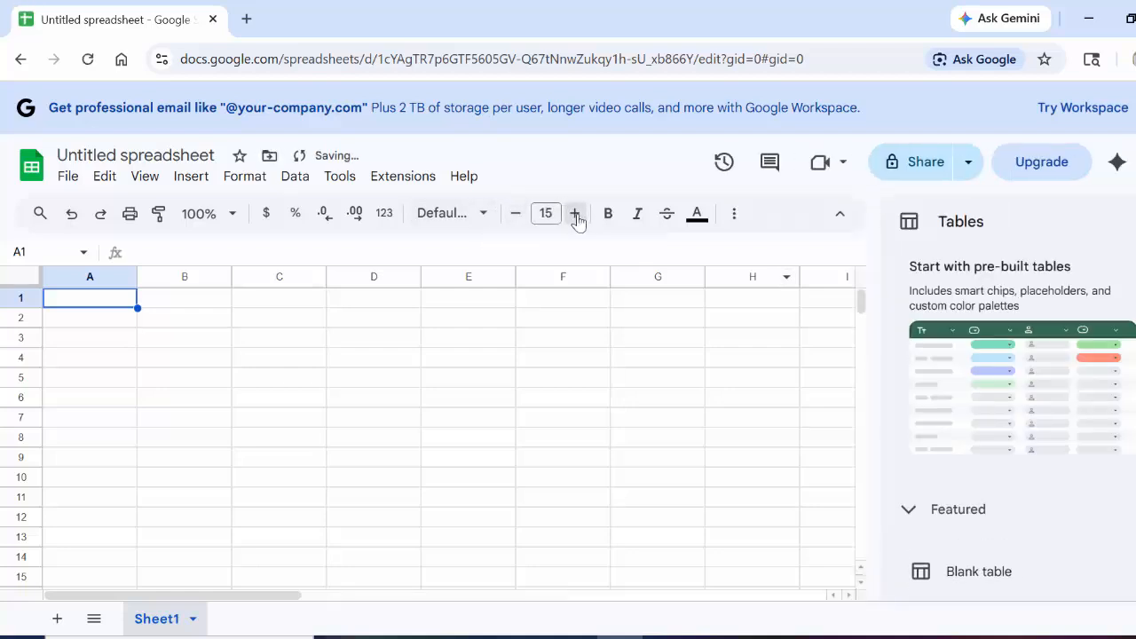
left_click(576, 213)
left_click(575, 214)
left_click(575, 213)
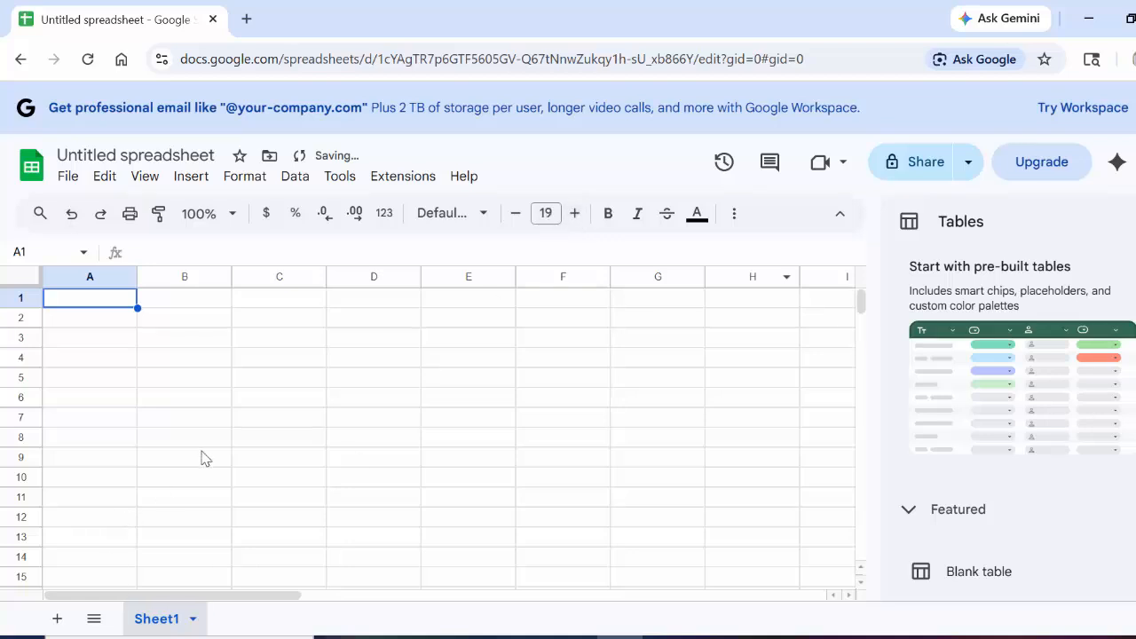
- Select cell C9, the whole of column A and the whole of row 1 in turn
left_click(246, 462)
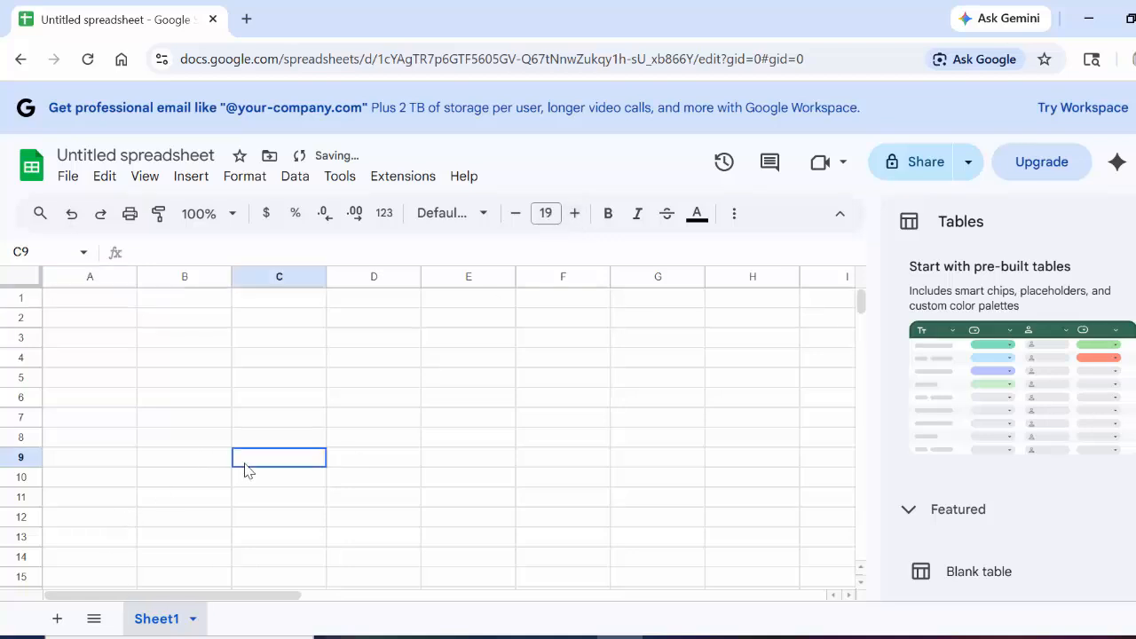
left_click(98, 276)
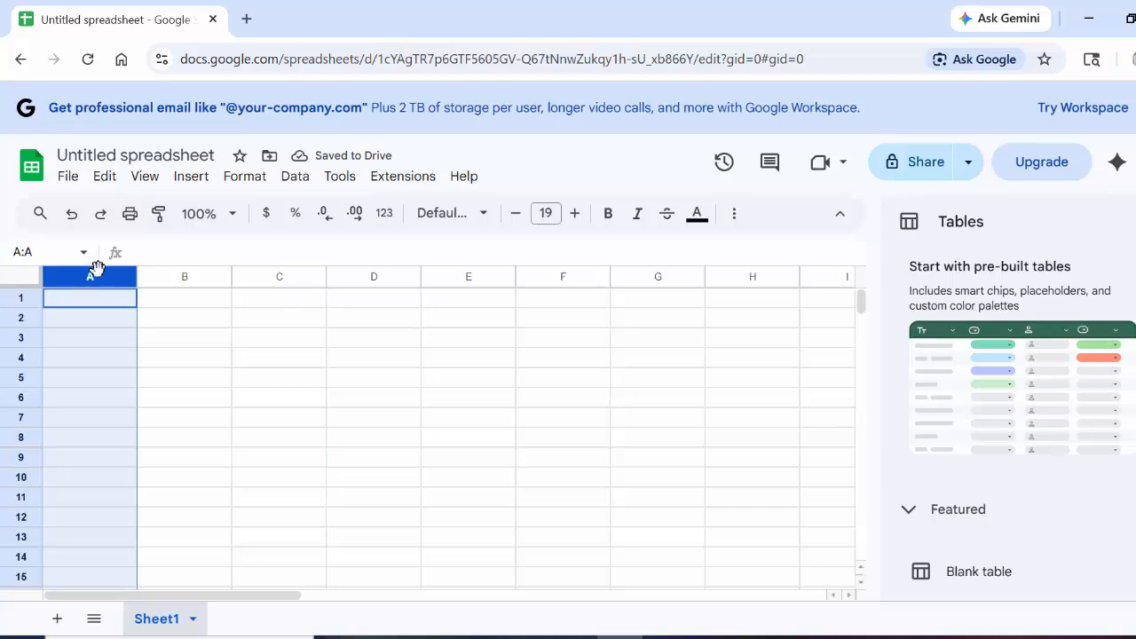
left_click(25, 298)
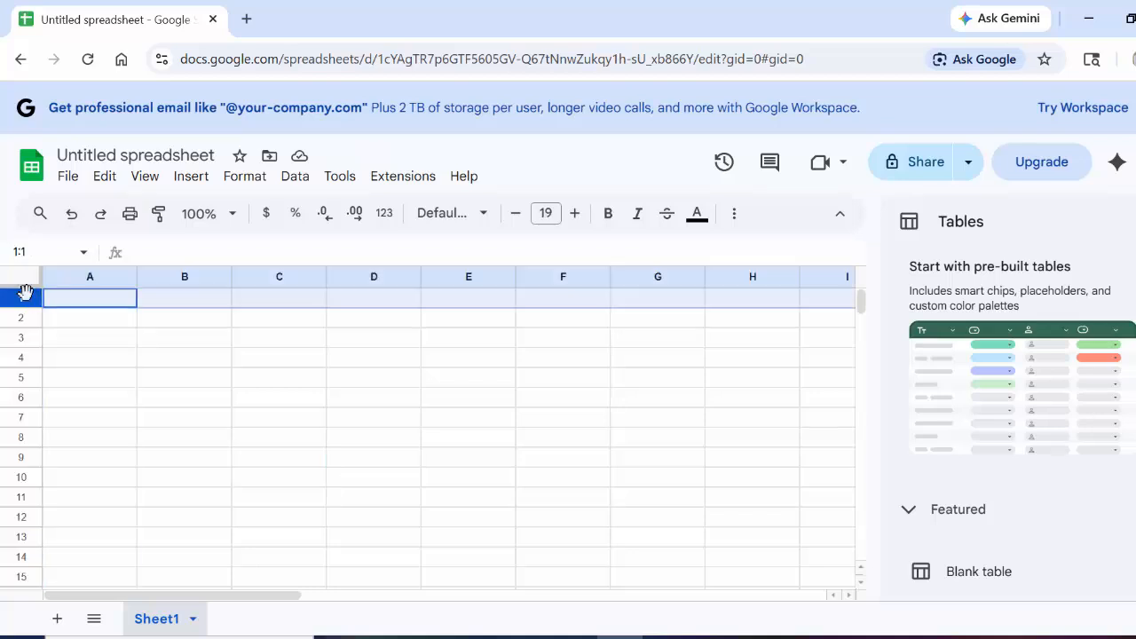
- Enter 55 in cell C3 of the Google spreadsheet and switch back to the Excel workbook
left_click(246, 354)
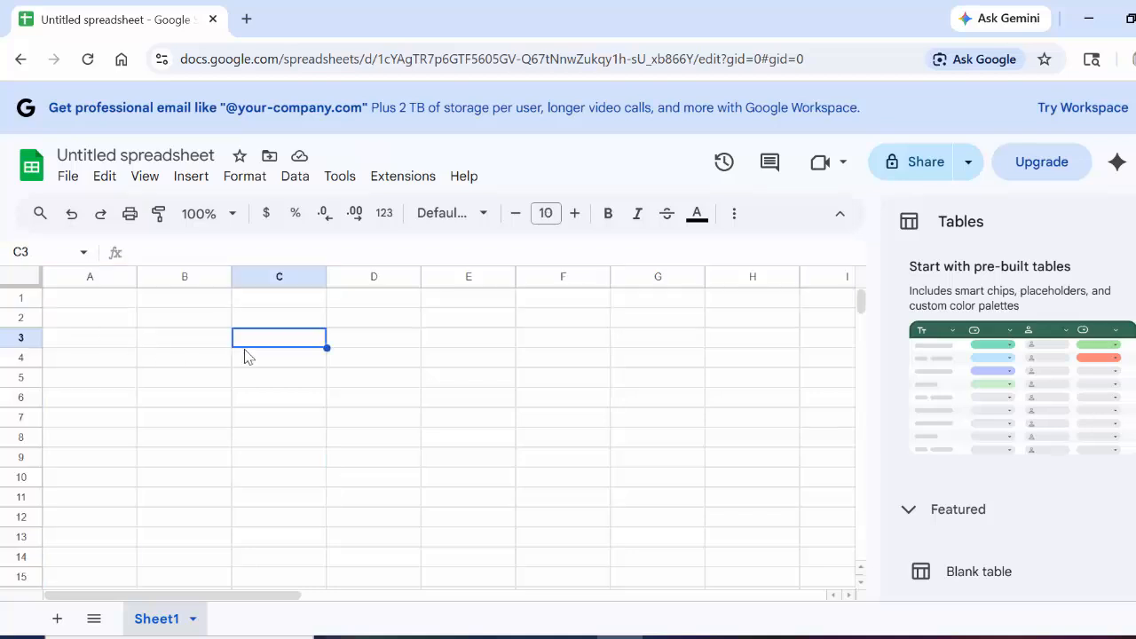
type("55")
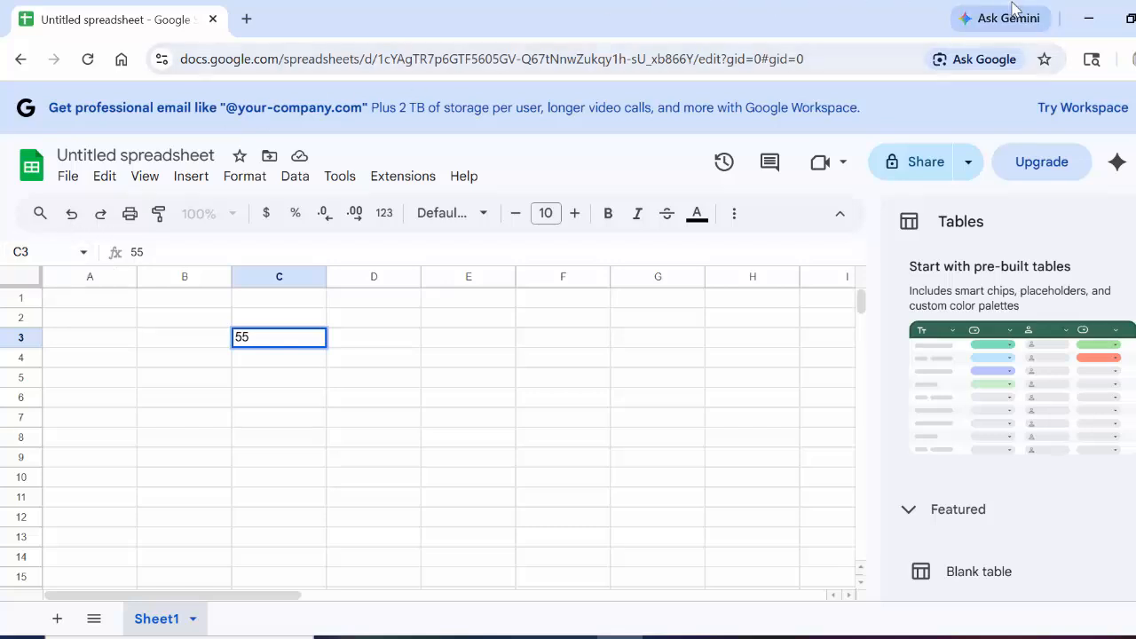
left_click(1088, 18)
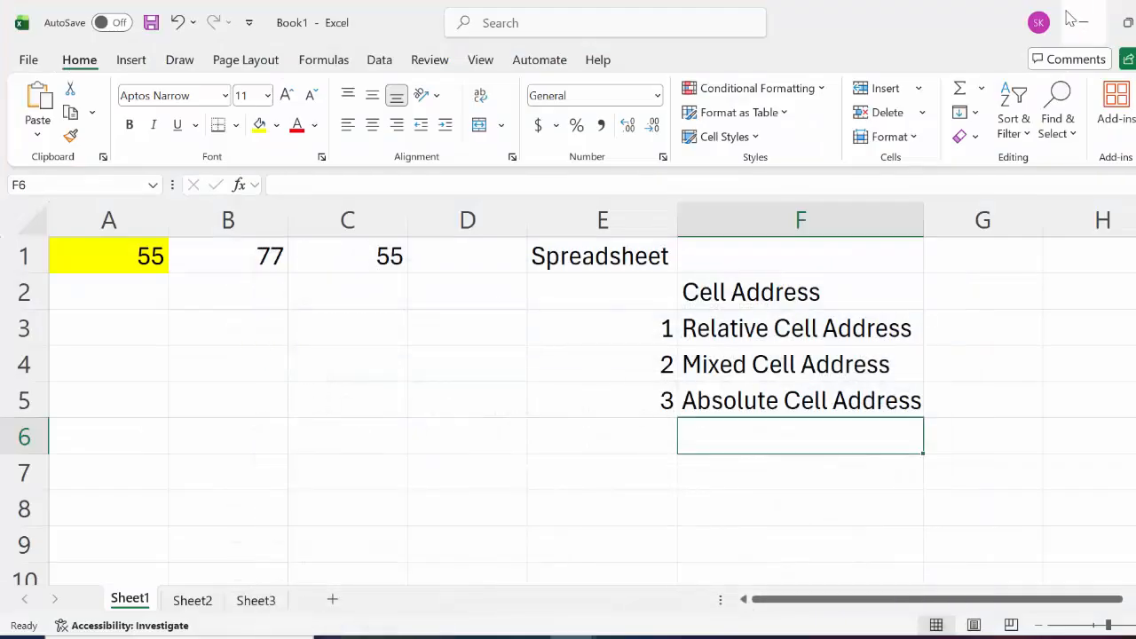
- Save the workbook to OneDrive - Personal as an Excel Workbook named Rajabhaiya and dismiss the AutoSave notice
left_click(453, 394)
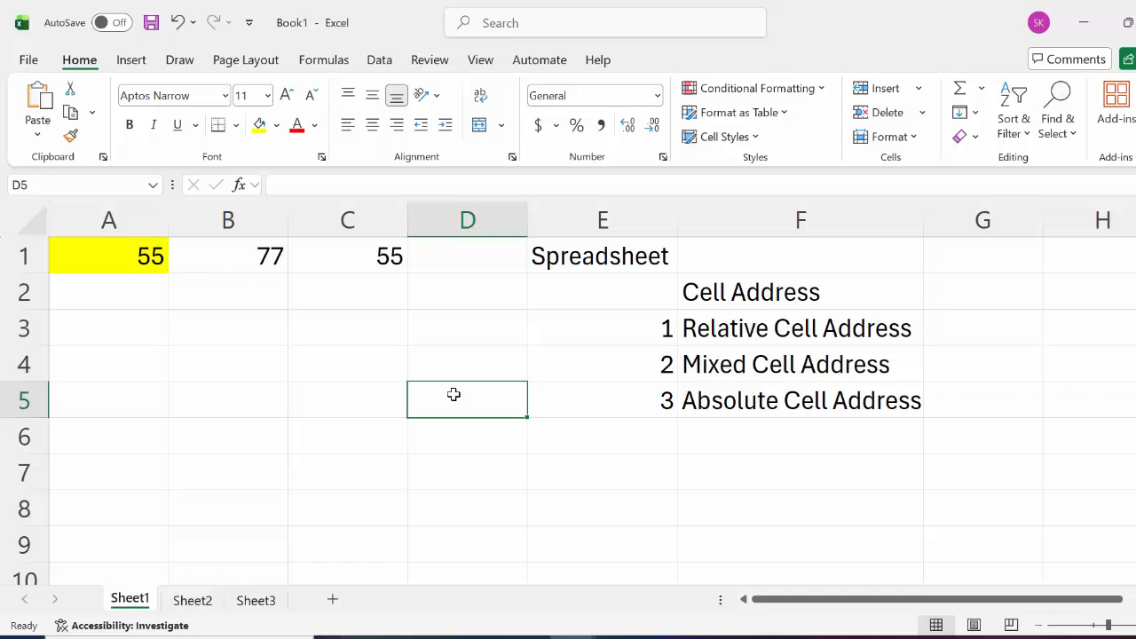
left_click(223, 403)
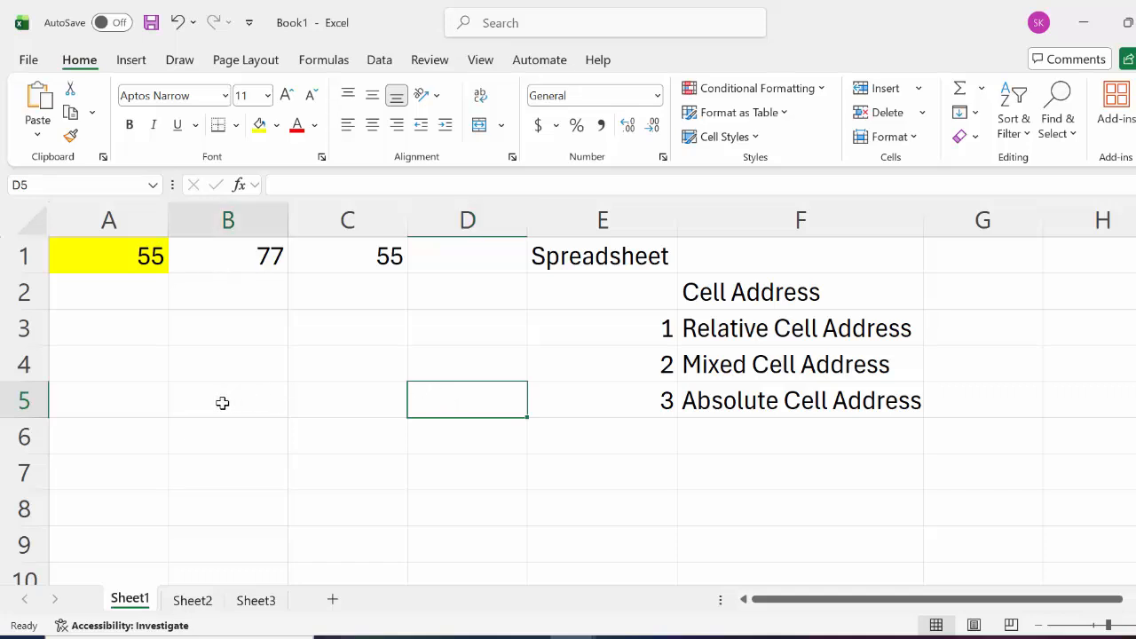
left_click(28, 62)
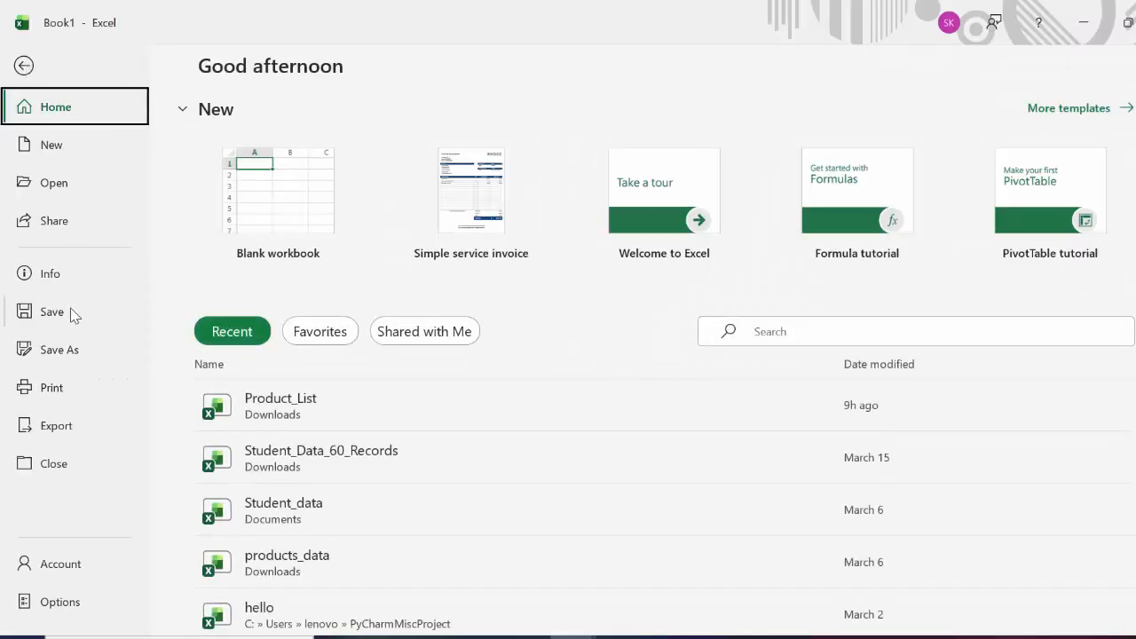
left_click(74, 316)
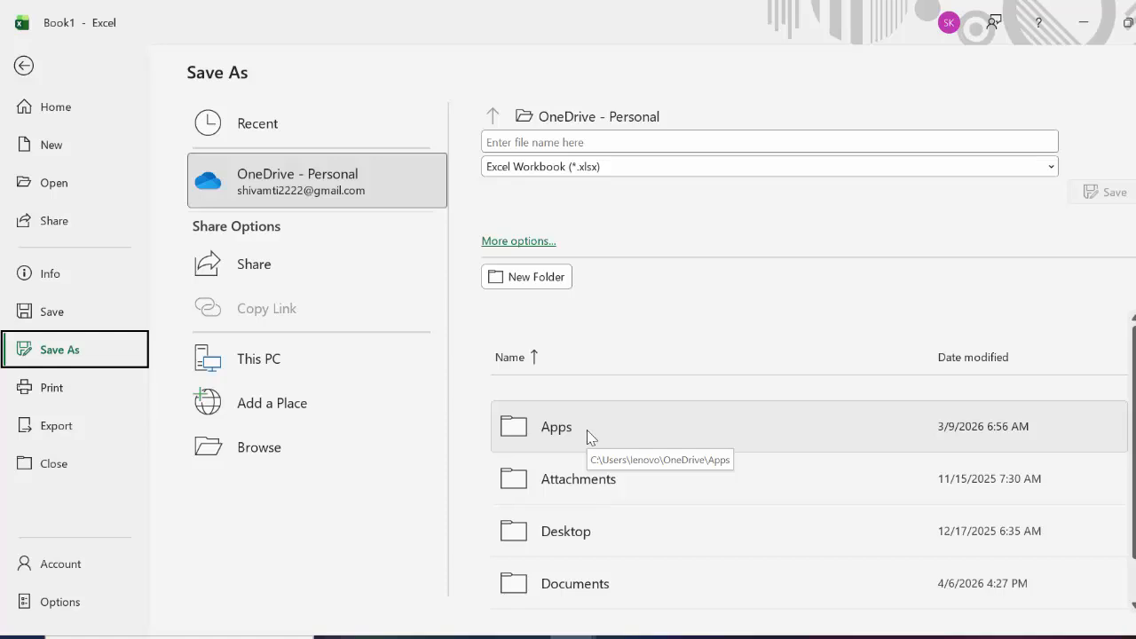
left_click(557, 144)
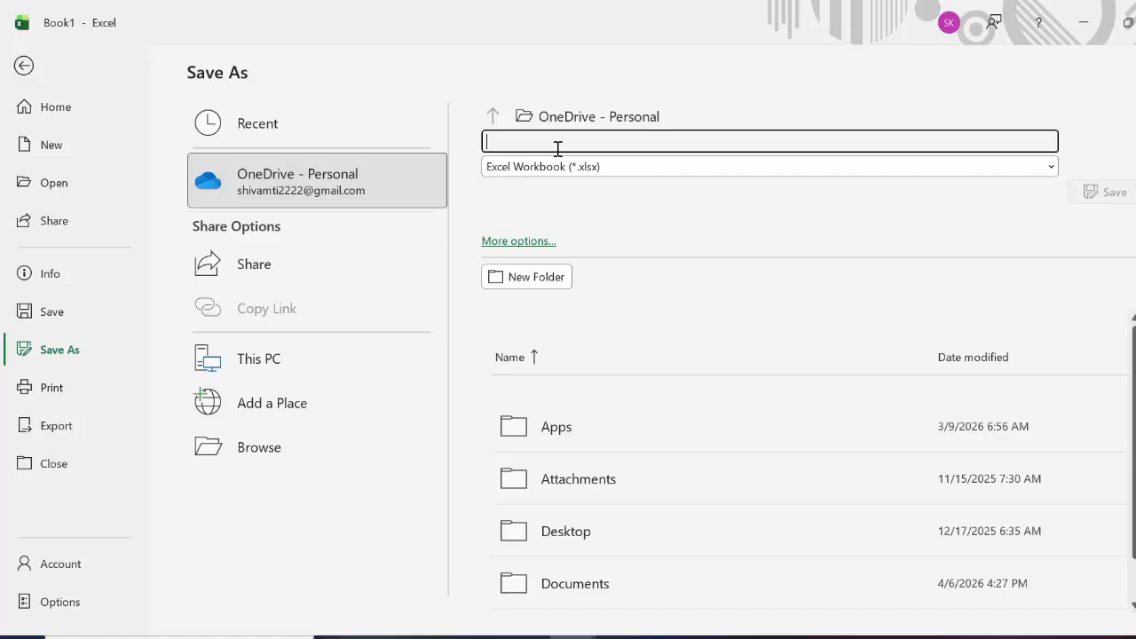
type("Raja")
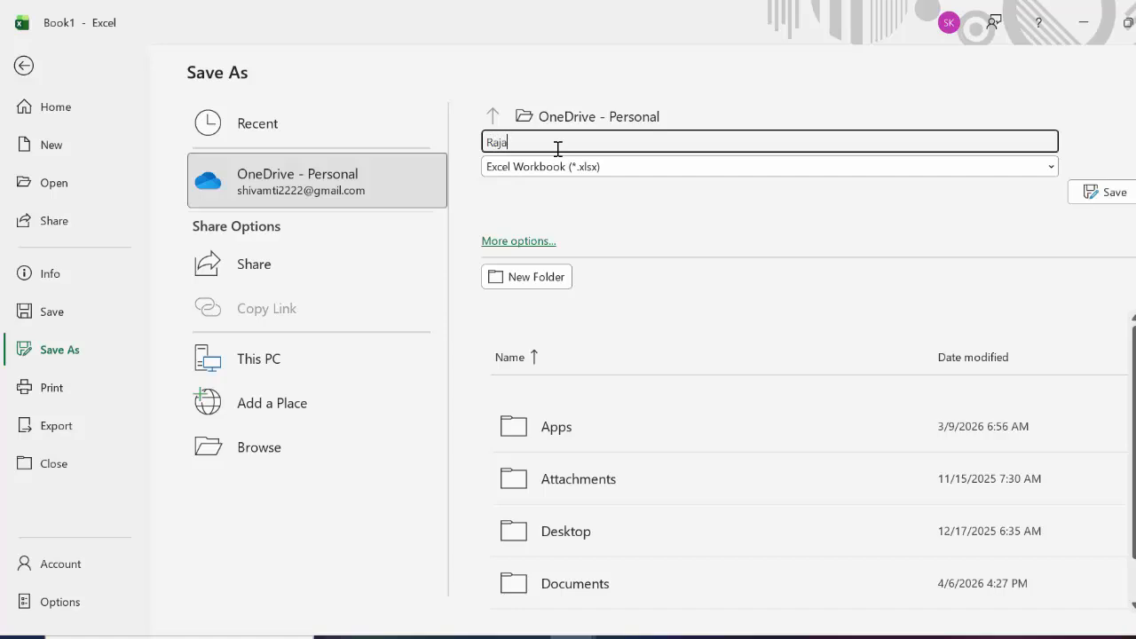
type("bhaiya")
left_click(1105, 202)
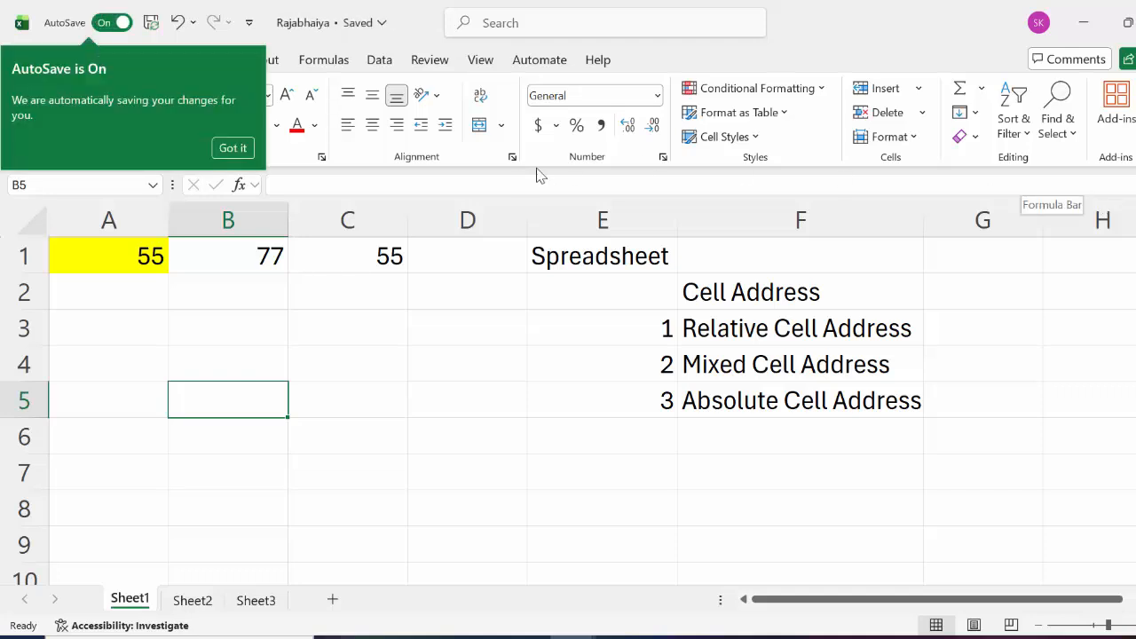
left_click(238, 148)
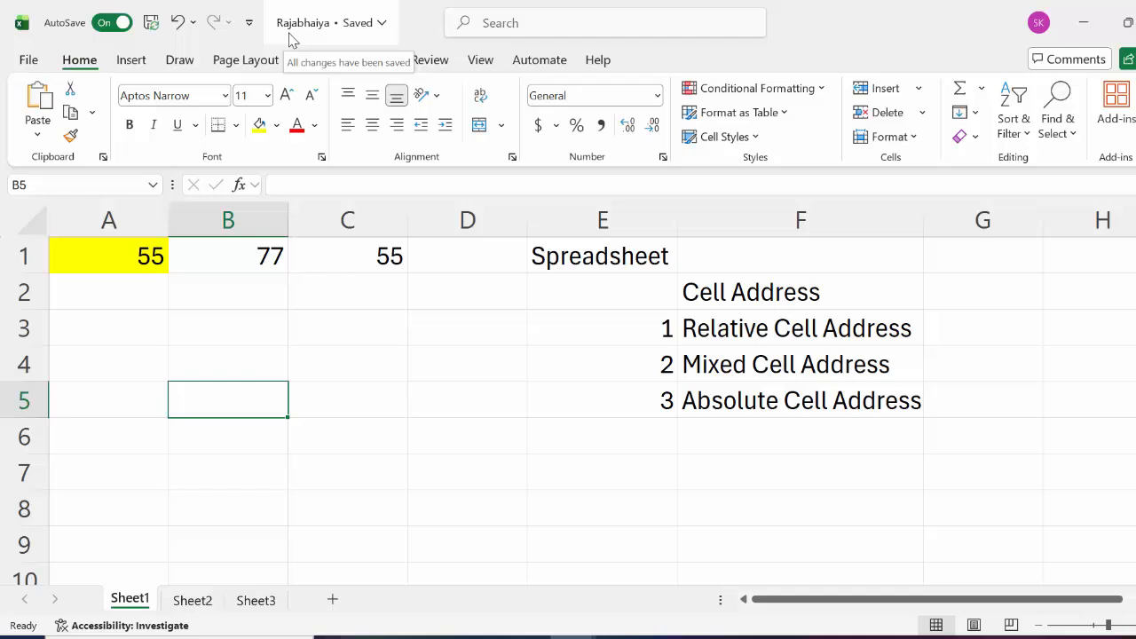
- Enter sun in cell B3 of Sheet1 and autofill the weekday series down to cell B8
left_click(441, 398)
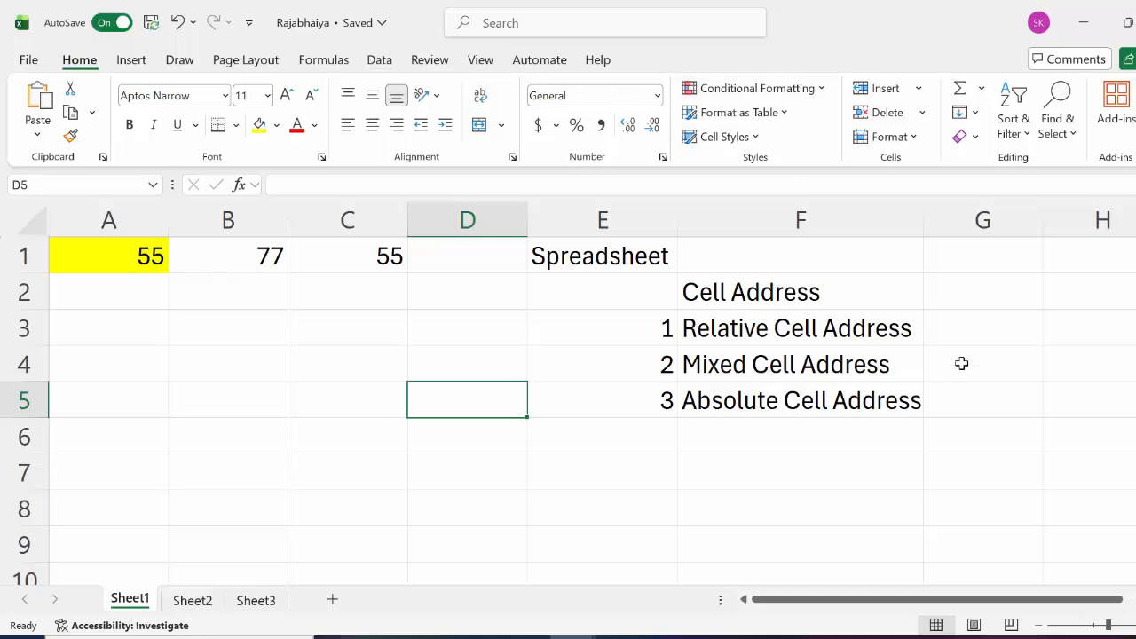
left_click(238, 332)
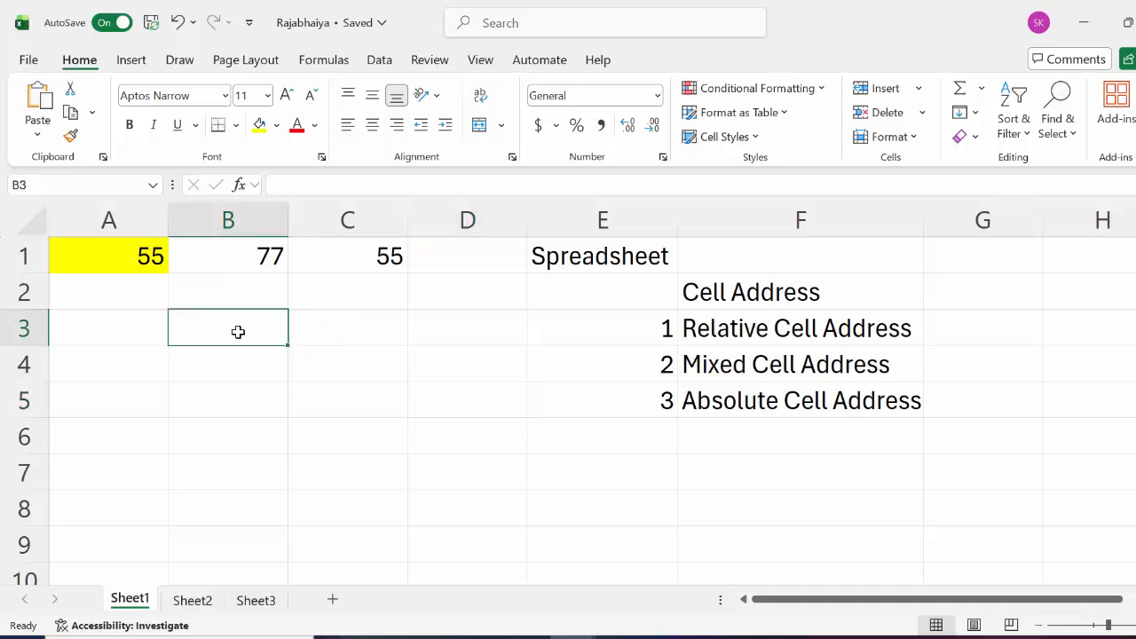
type("sun")
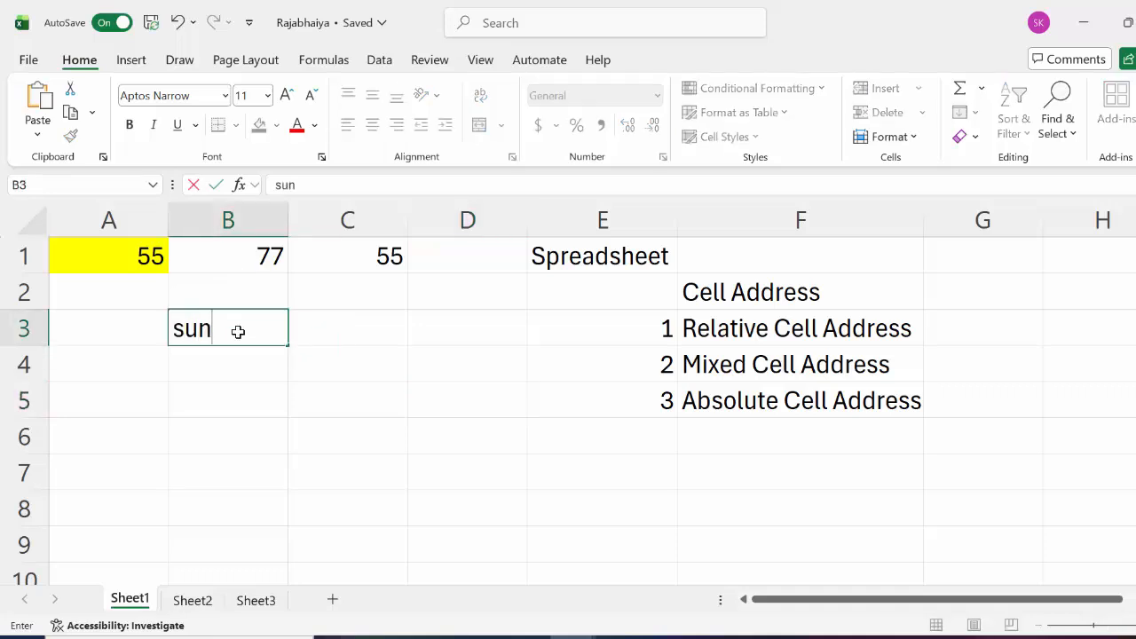
left_click(251, 384)
left_click(248, 332)
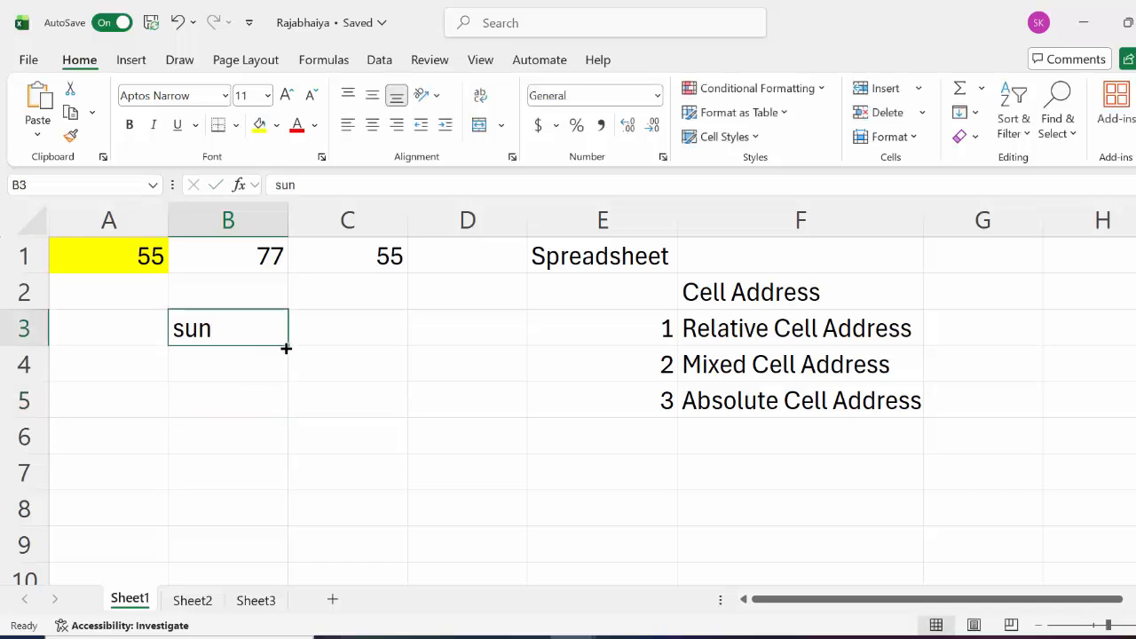
left_click_drag(286, 349, 295, 535)
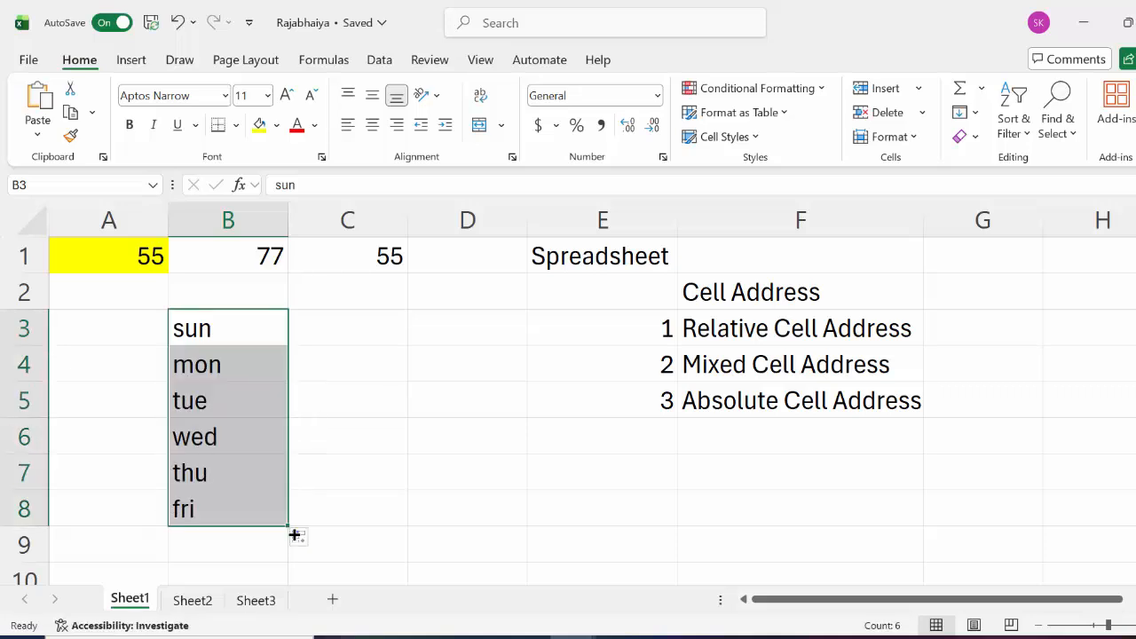
left_click(204, 344)
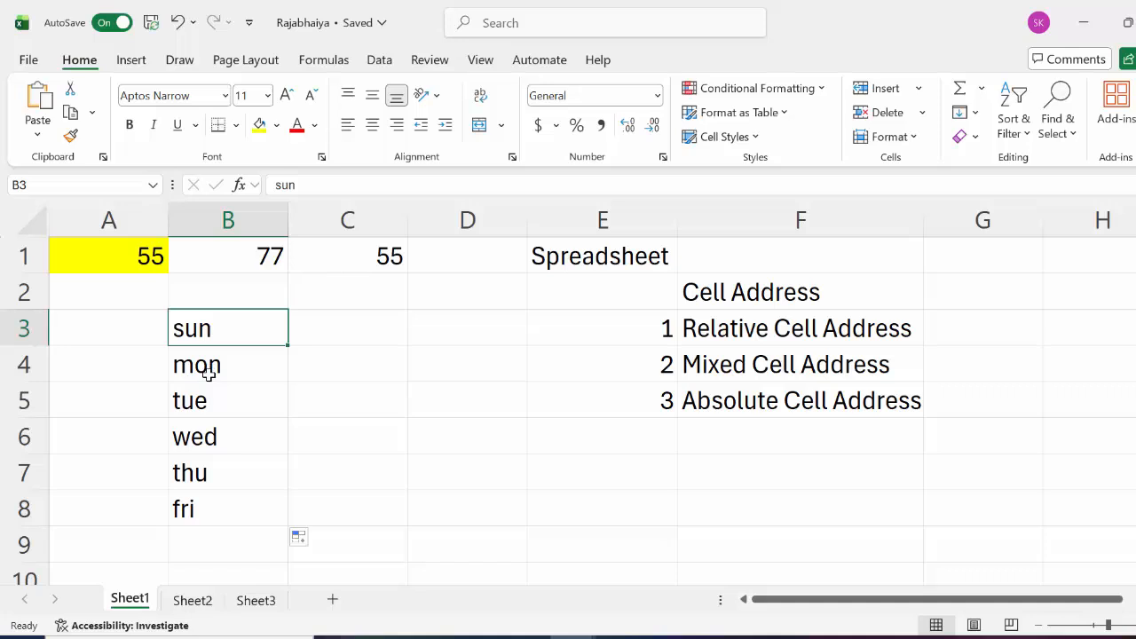
left_click(209, 374)
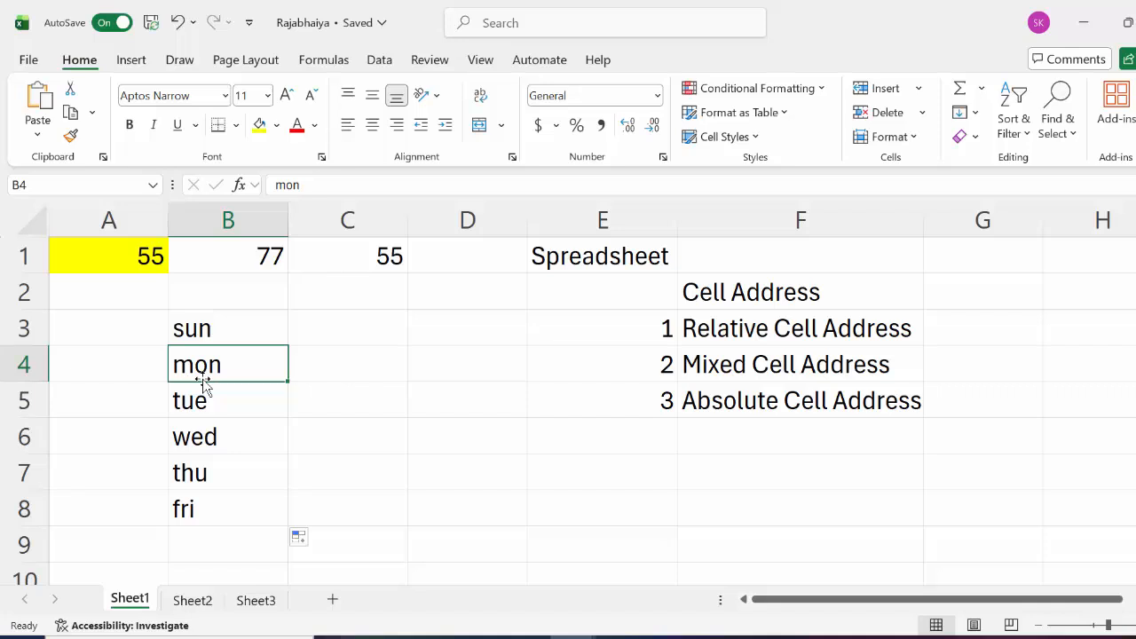
left_click(189, 435)
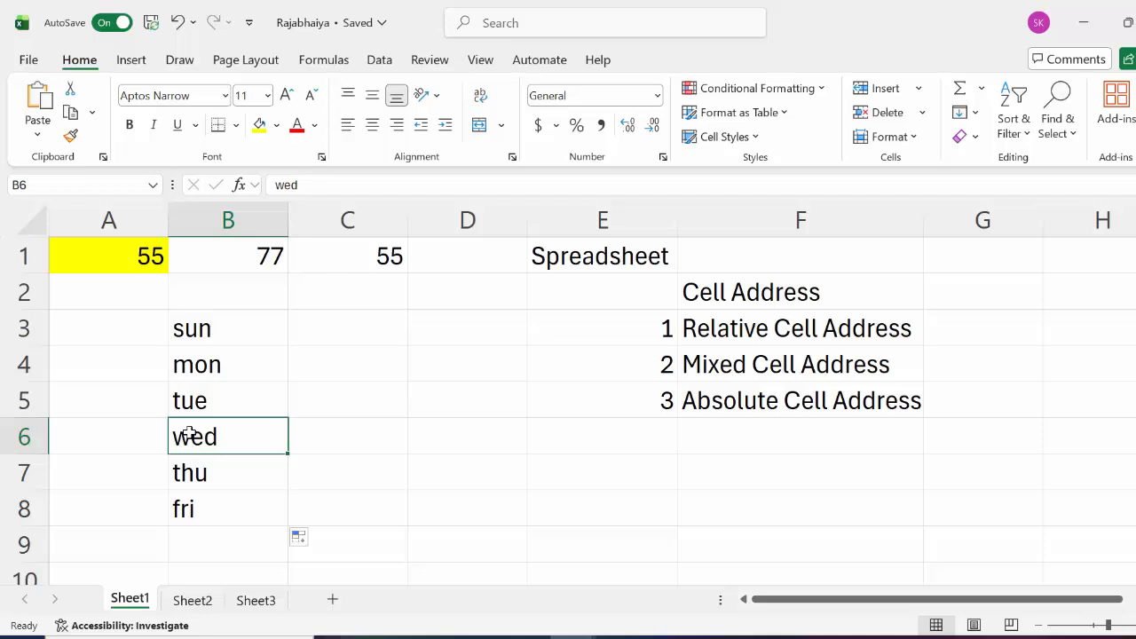
left_click(345, 341)
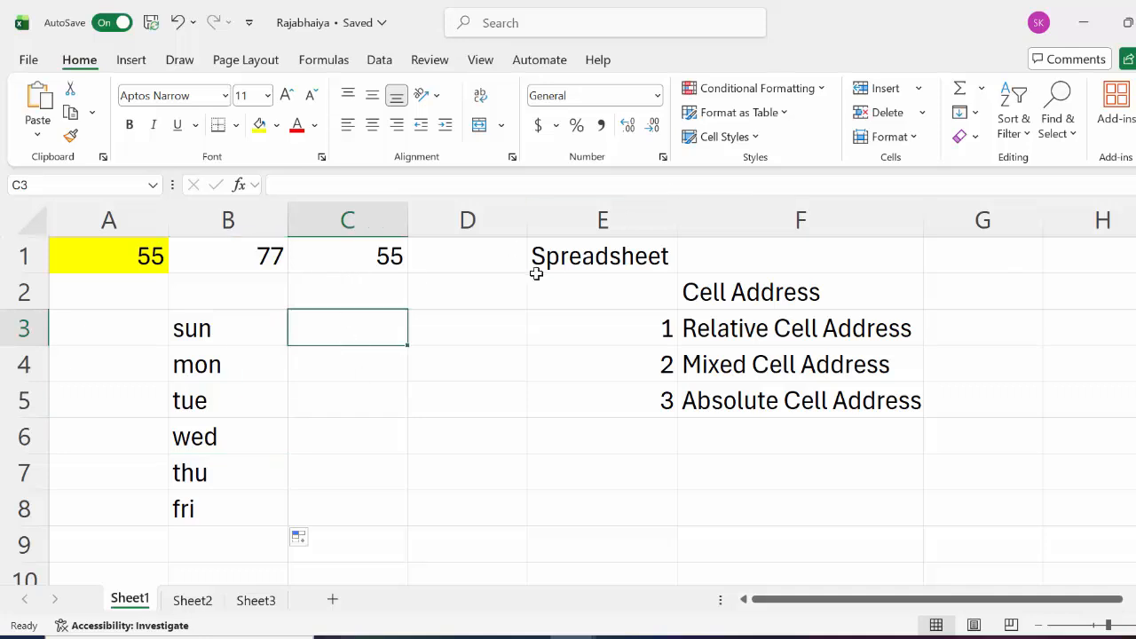
- Switch to the empty Sheet2 of the workbook
left_click(197, 600)
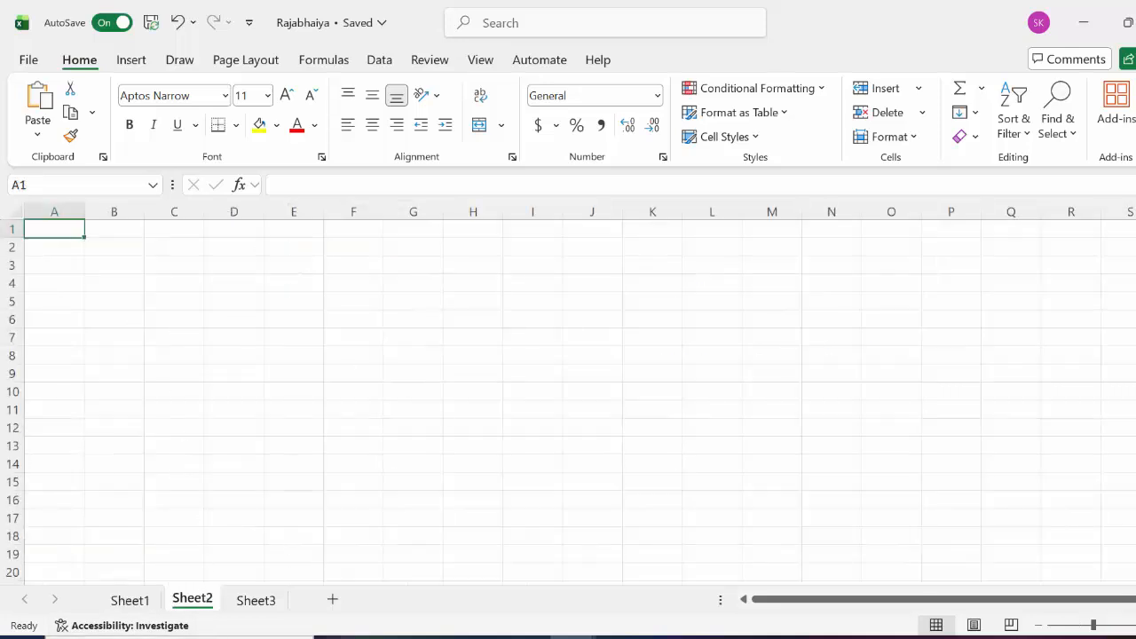
left_click(1135, 624)
left_click(1135, 625)
left_click(1135, 624)
left_click(1135, 625)
left_click(1135, 625)
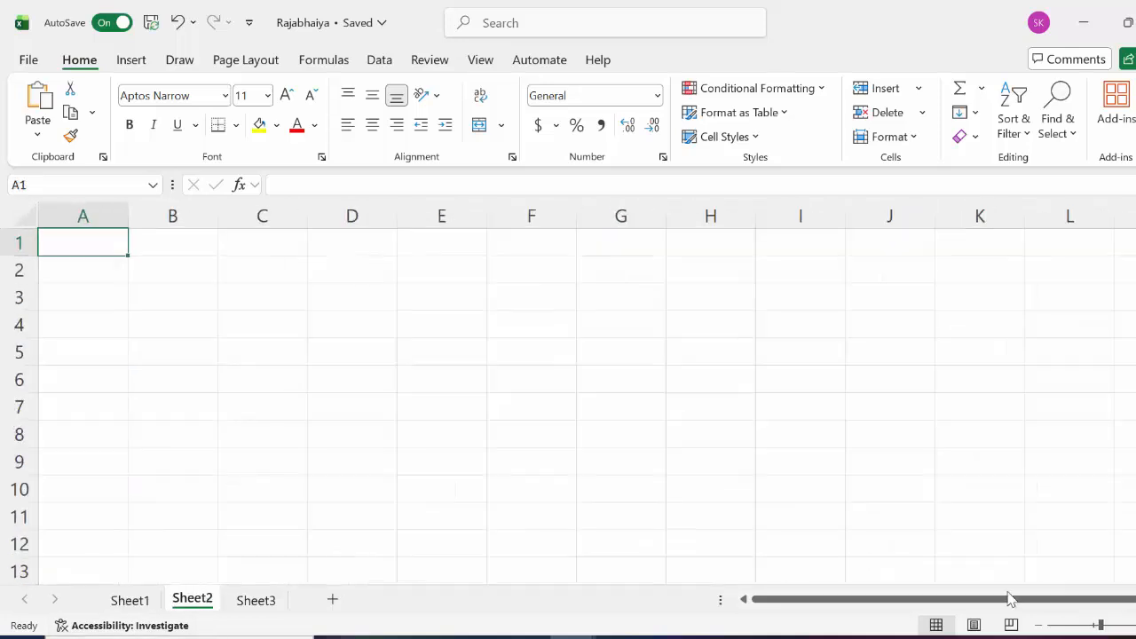
double_click(79, 240)
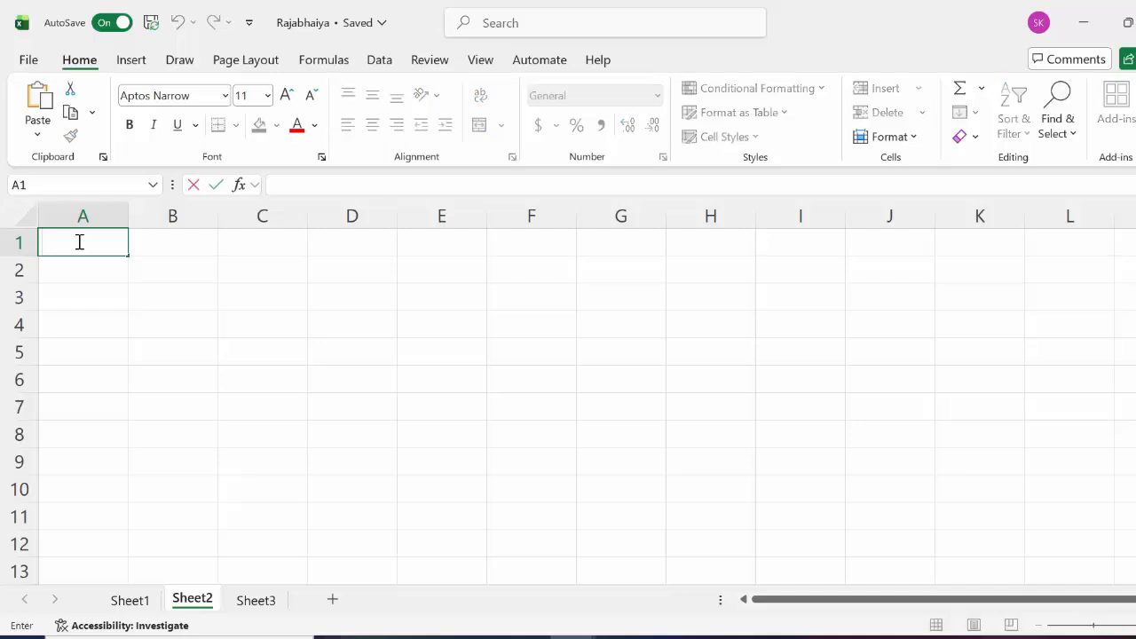
type("=")
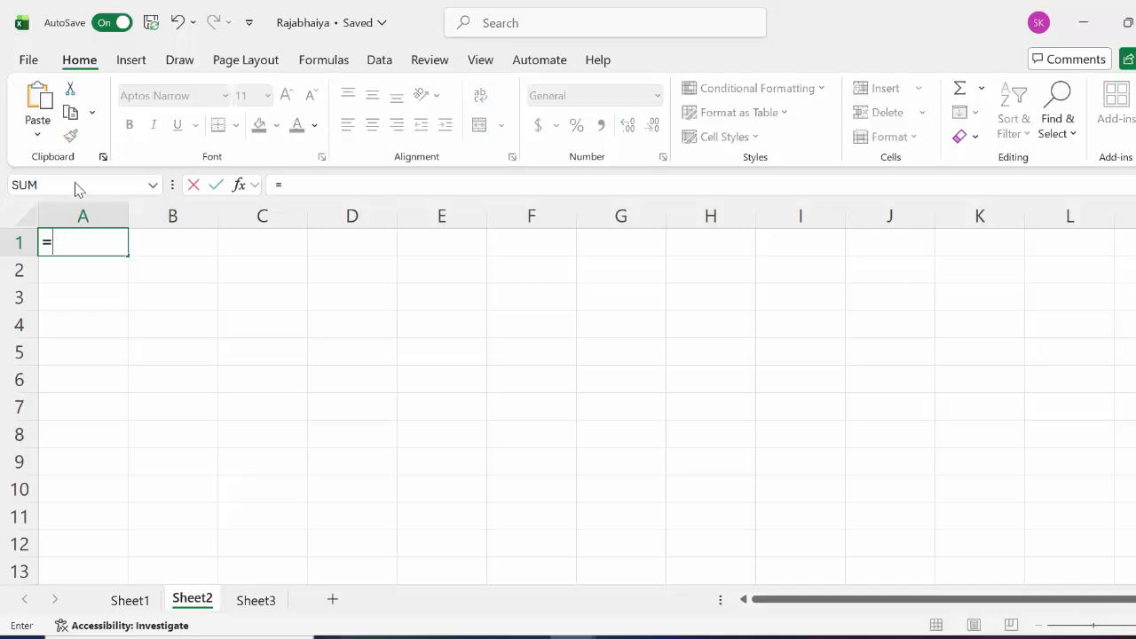
left_click(239, 185)
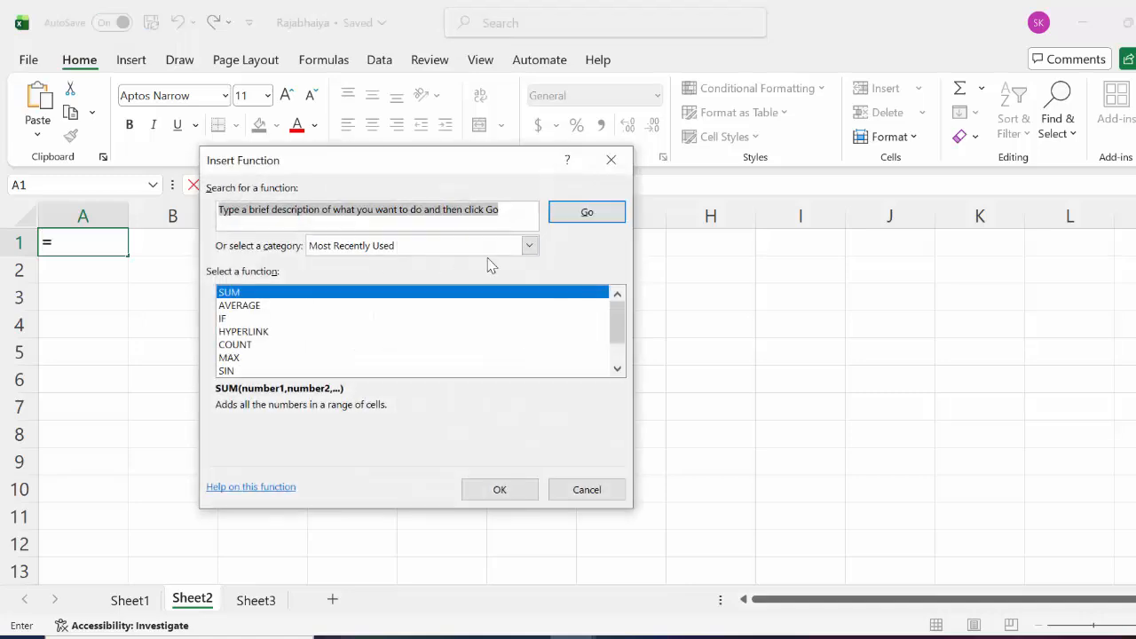
left_click(511, 497)
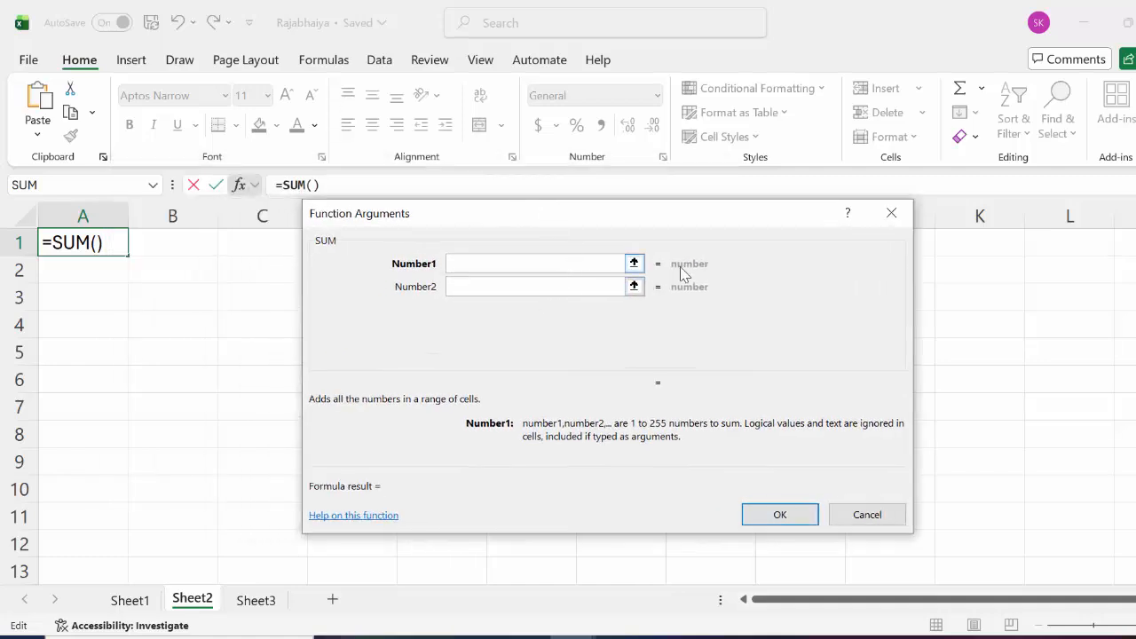
left_click(891, 214)
- Enter the formula =RANDBETWEEN(0,100) in cell A1 of Sheet2
type("=rand")
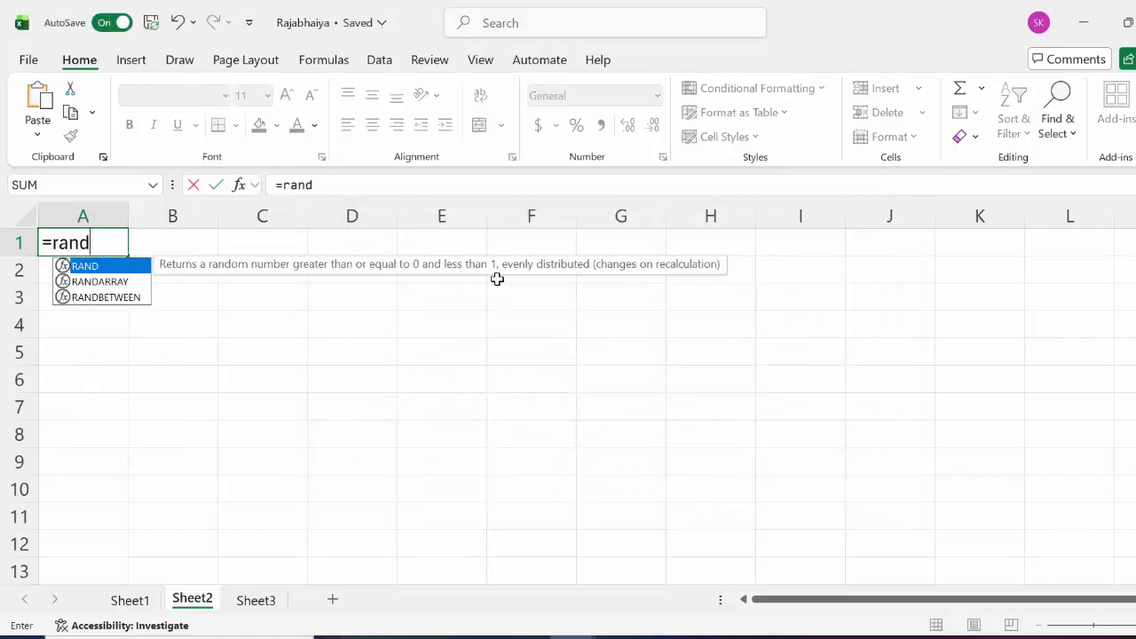
key("Down")
key("Down")
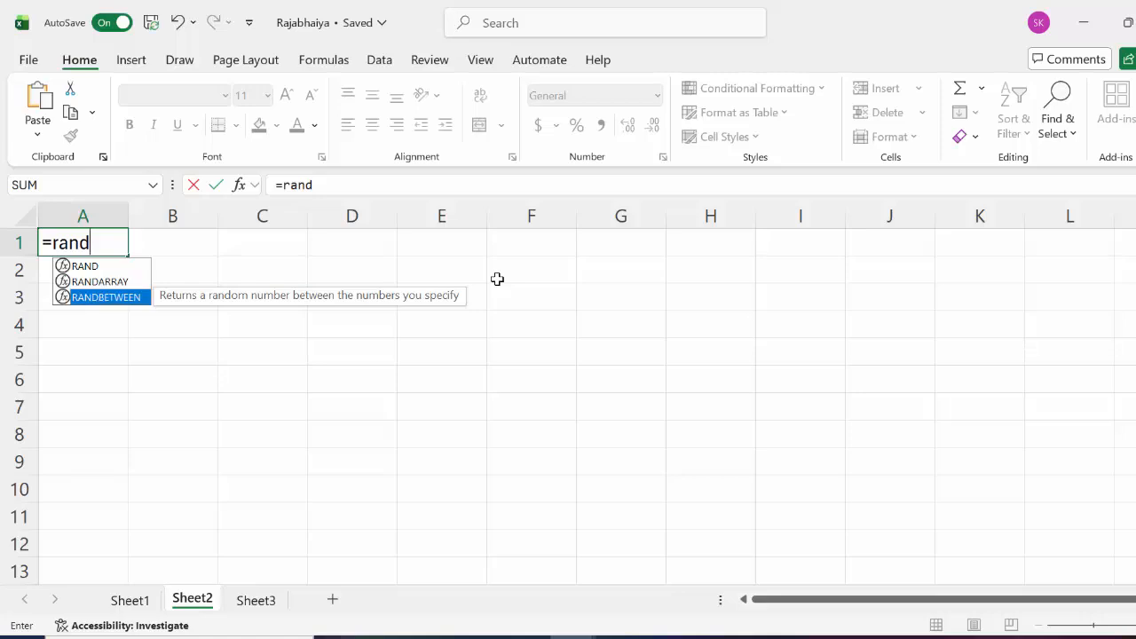
key("Tab")
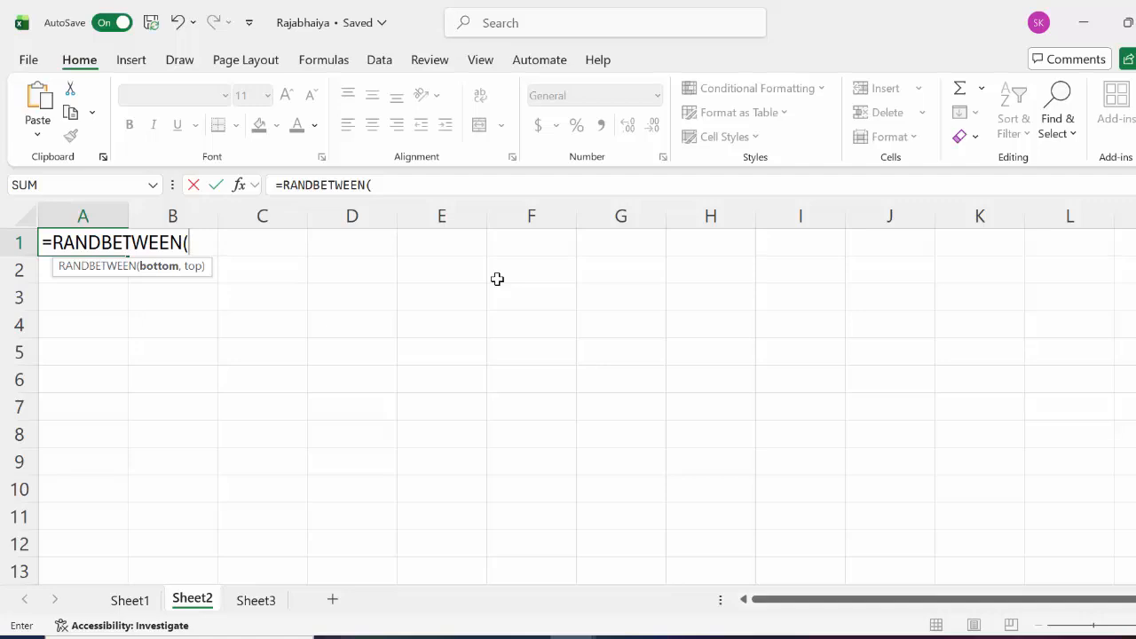
type("0,")
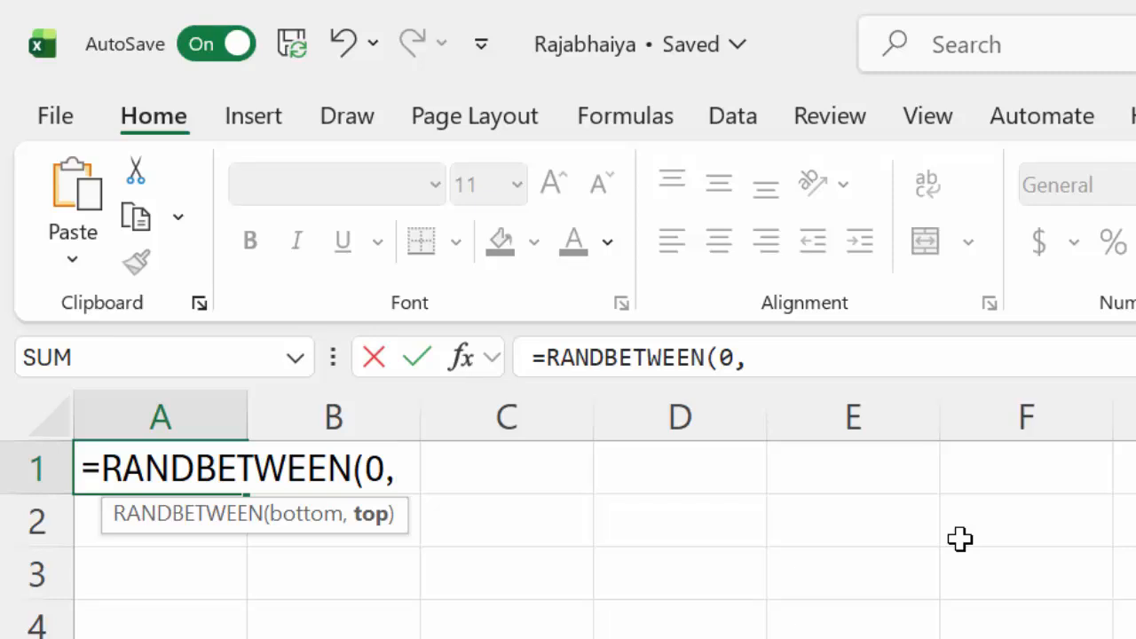
type("100)")
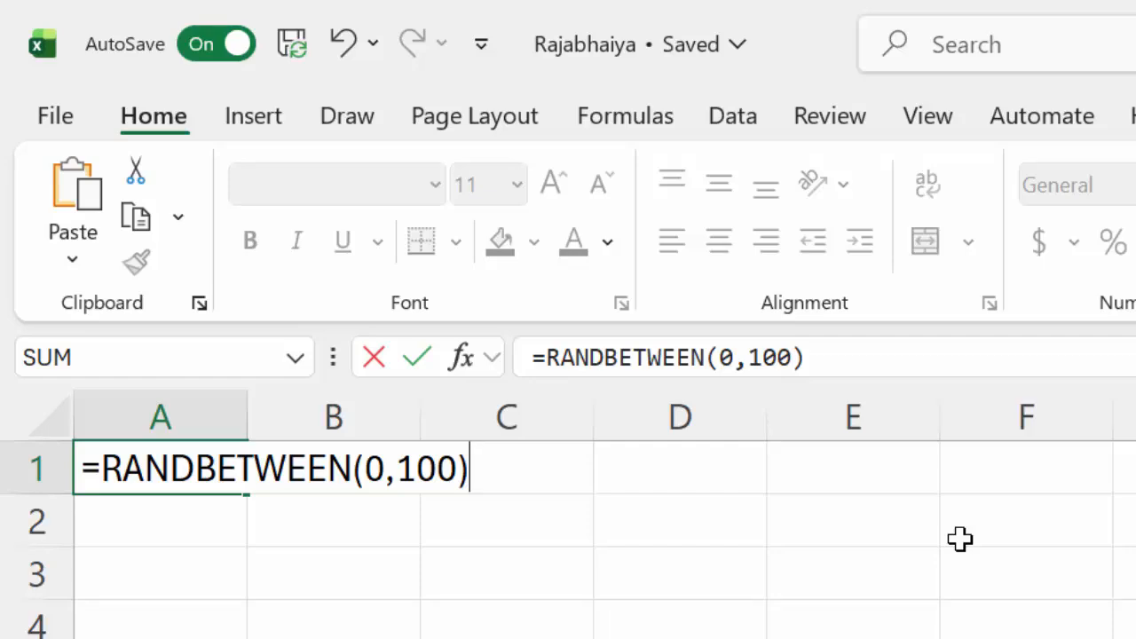
key("Return")
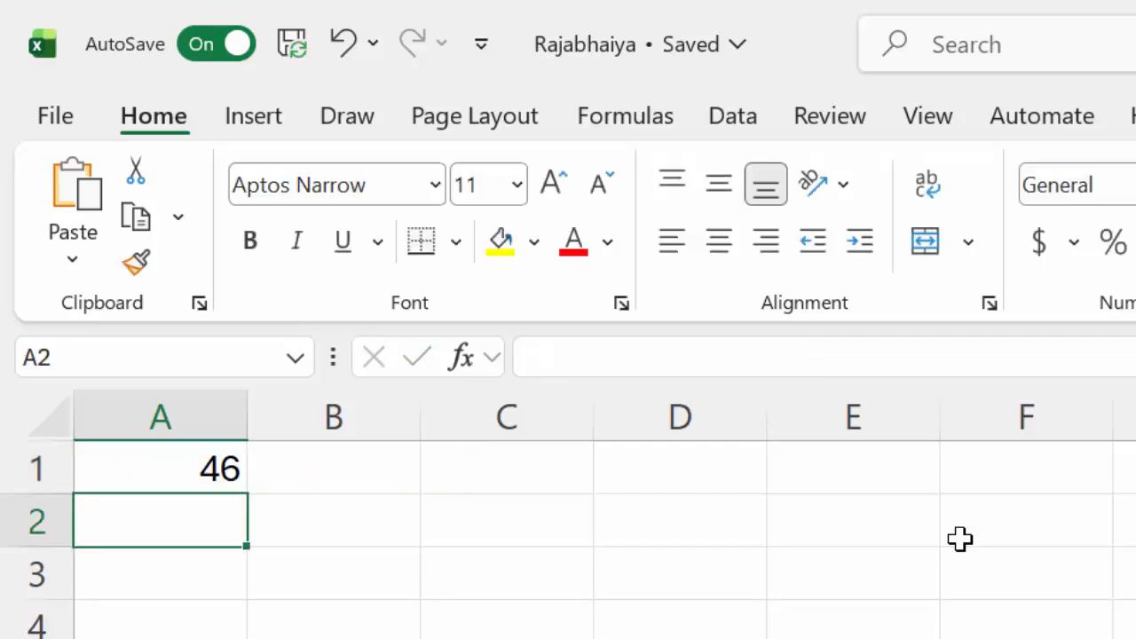
- Autofill the random-number formula from A1 across to column H and down to row 10
left_click(147, 472)
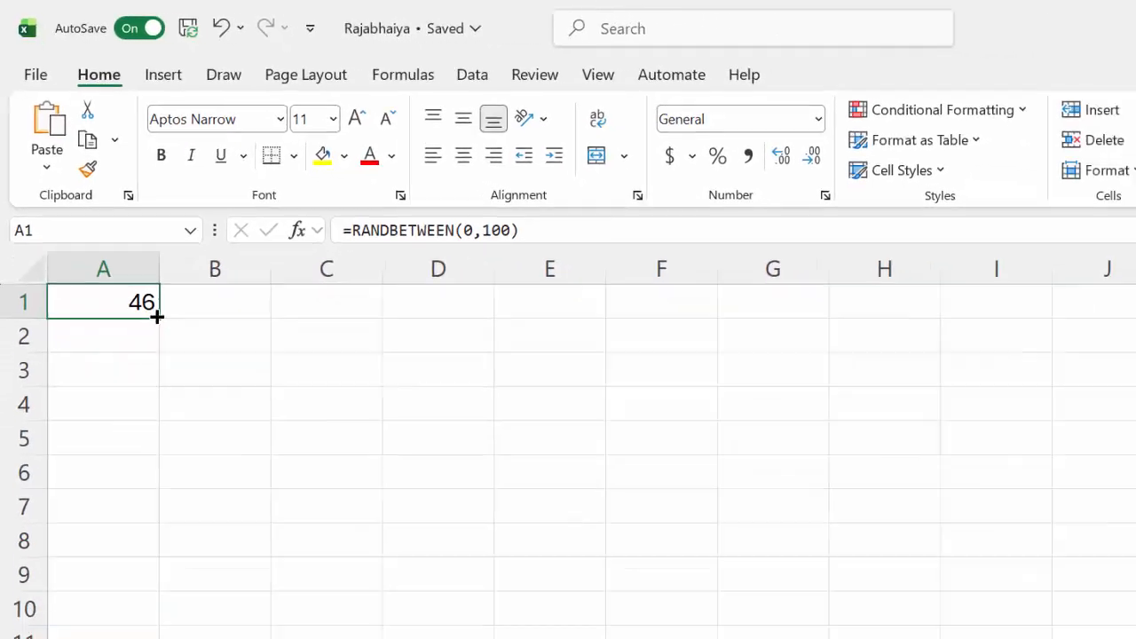
left_click_drag(217, 410, 638, 485)
left_click_drag(473, 360, 857, 426)
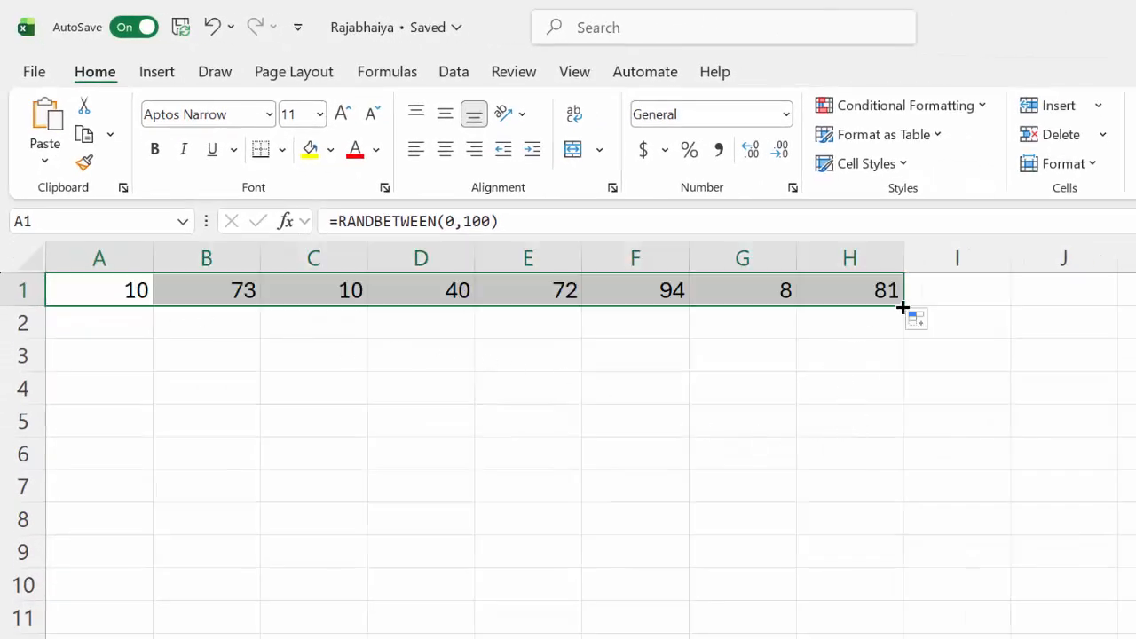
left_click_drag(903, 308, 949, 589)
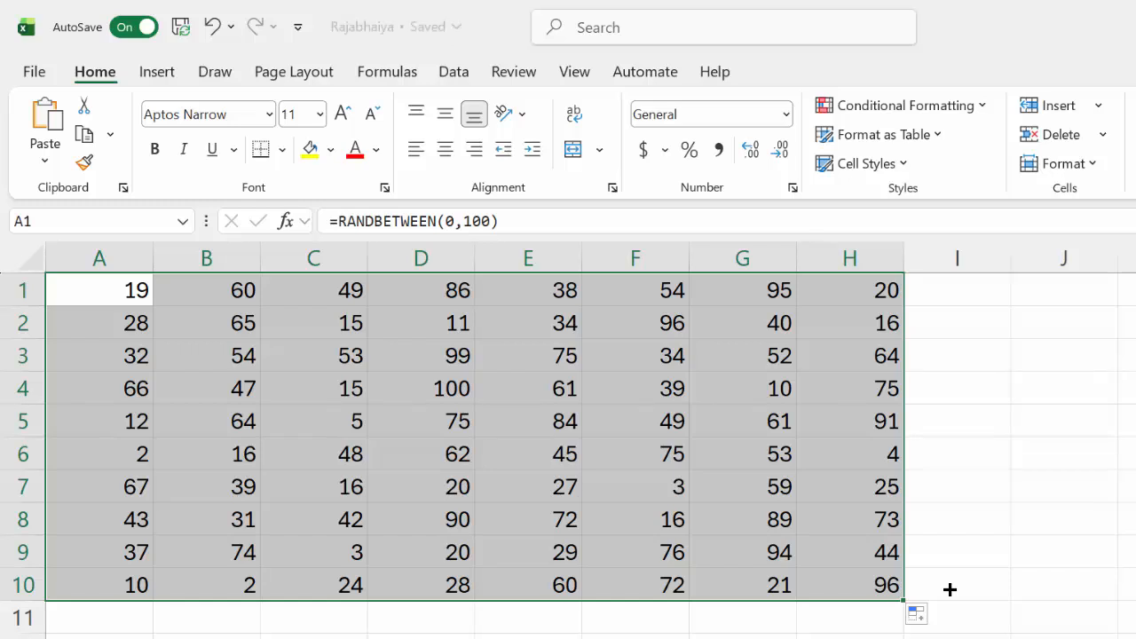
left_click(948, 588)
type("h")
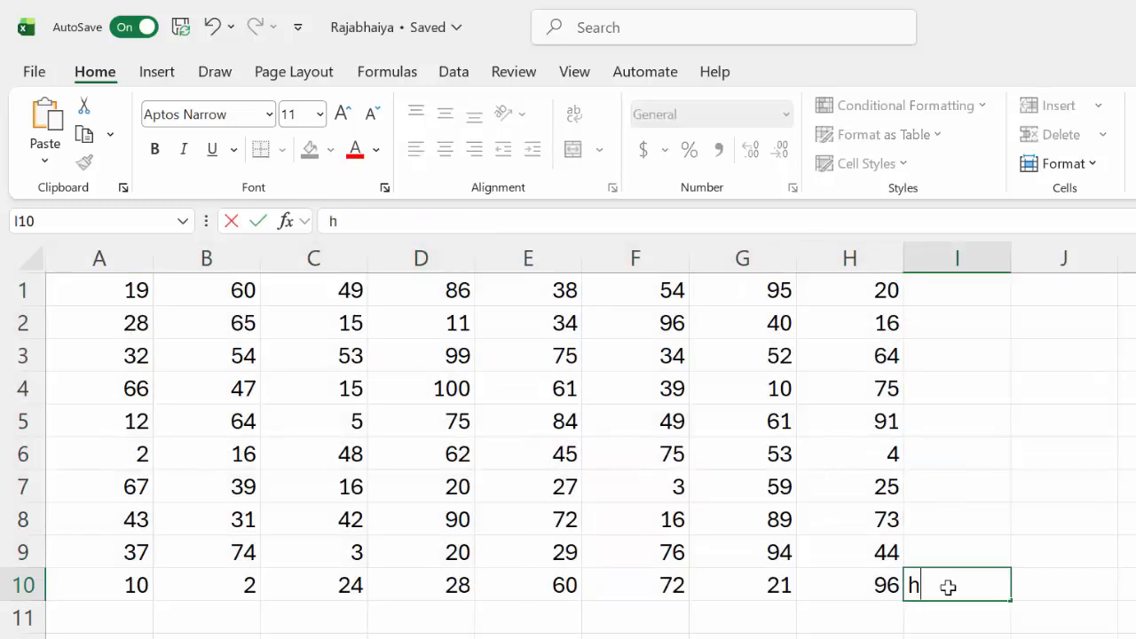
key("BackSpace")
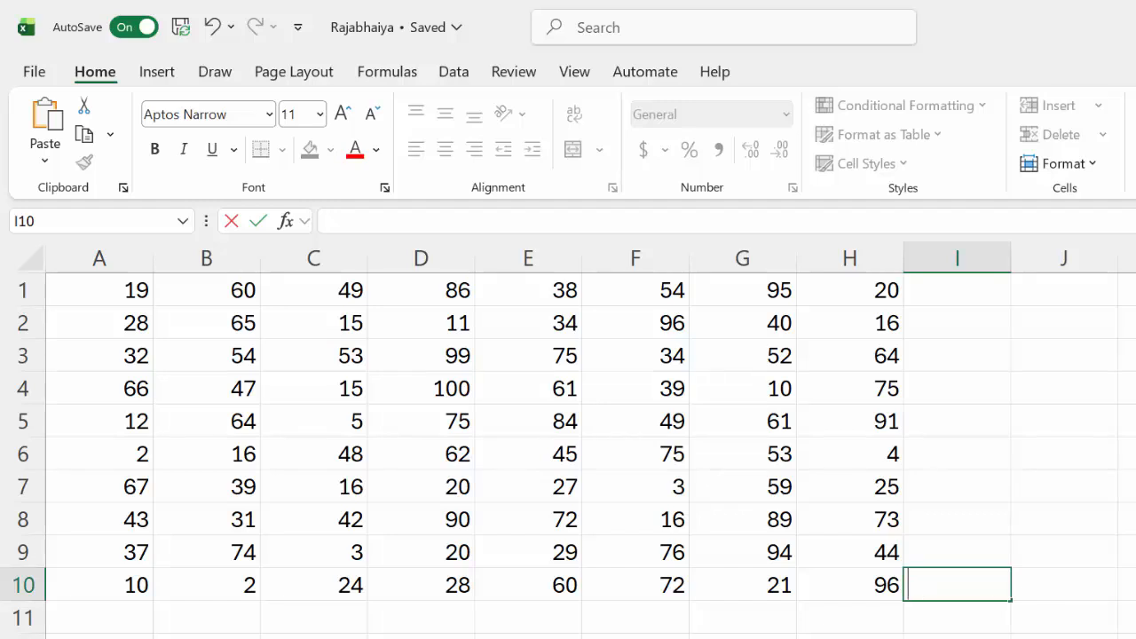
left_click(942, 292)
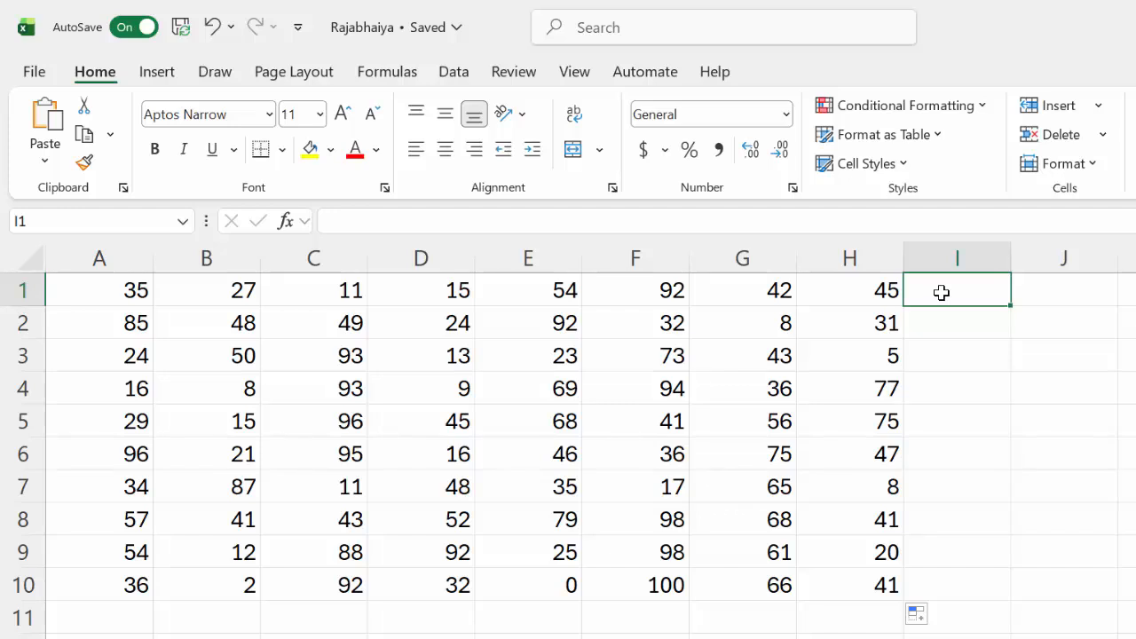
- Fill cell A1 with yellow and total the first row in cell I1 with =SUM(A1:H1)
left_click(109, 299)
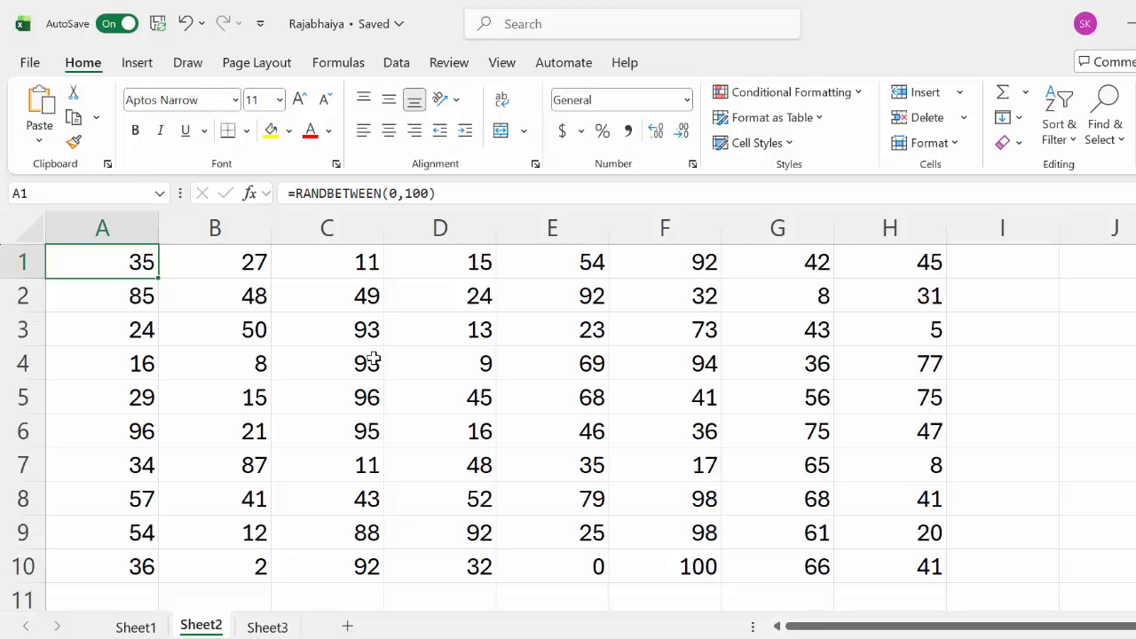
left_click(269, 130)
left_click(1010, 257)
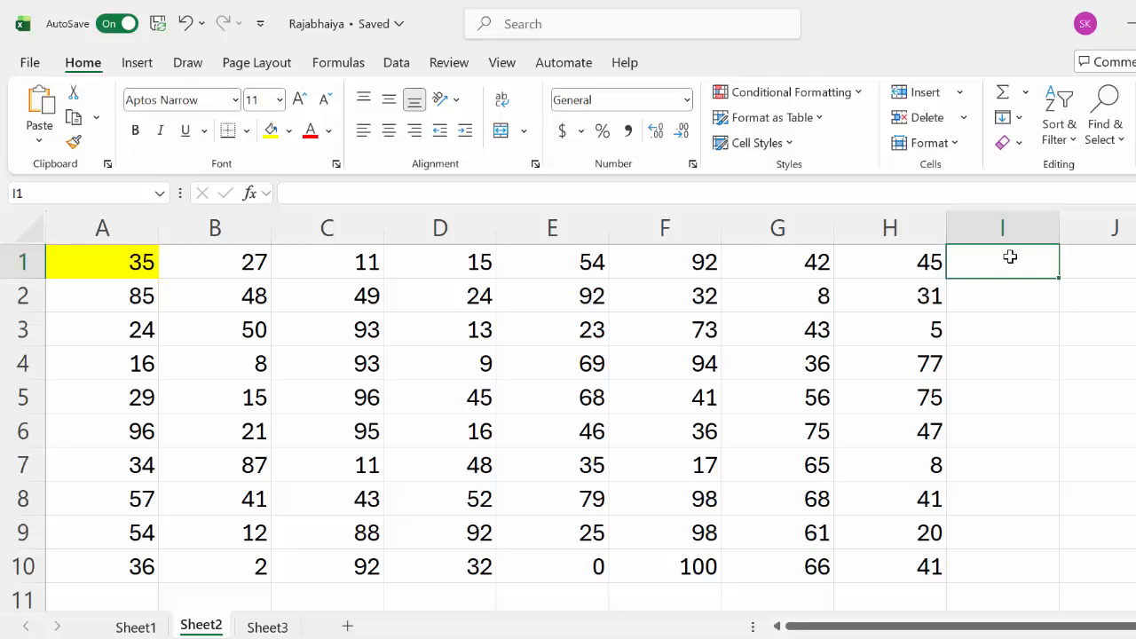
type("=sum")
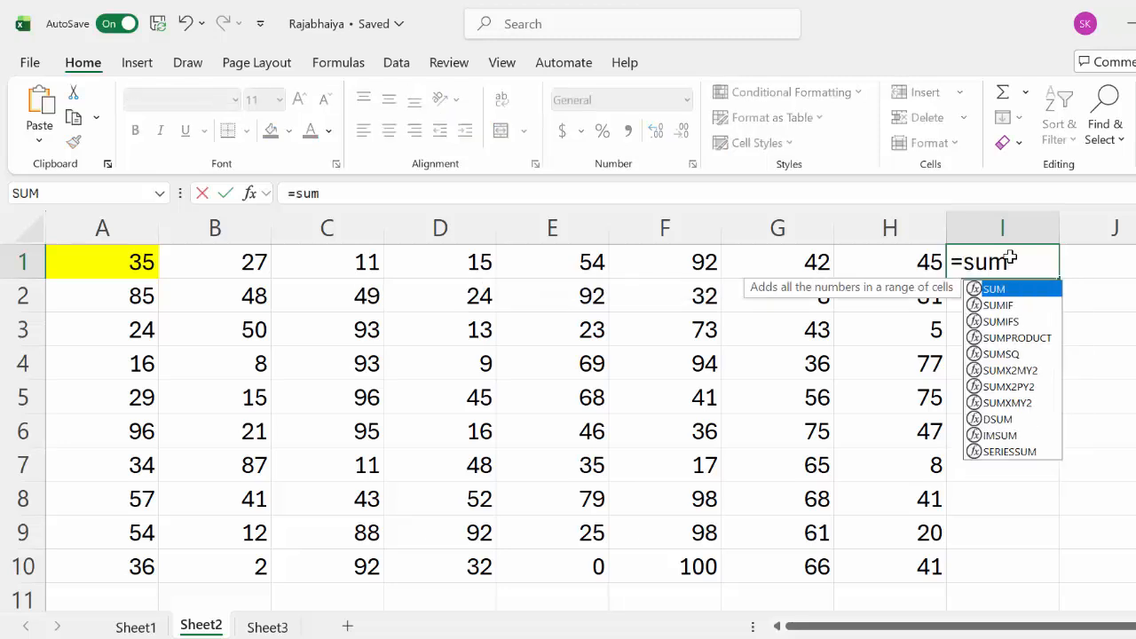
key("Tab")
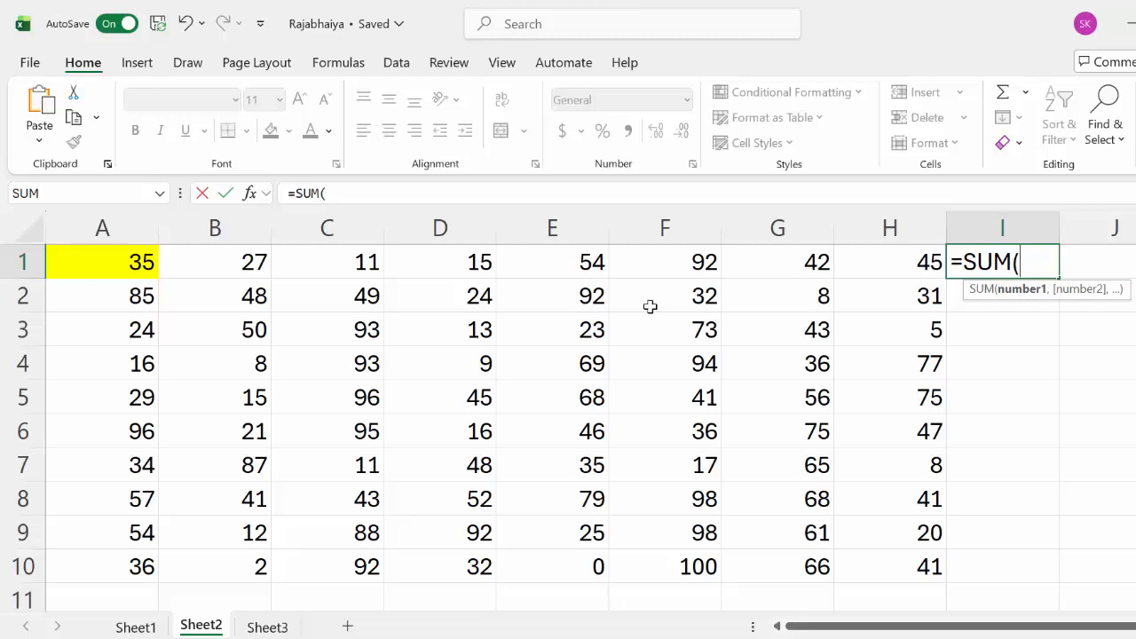
left_click(126, 265)
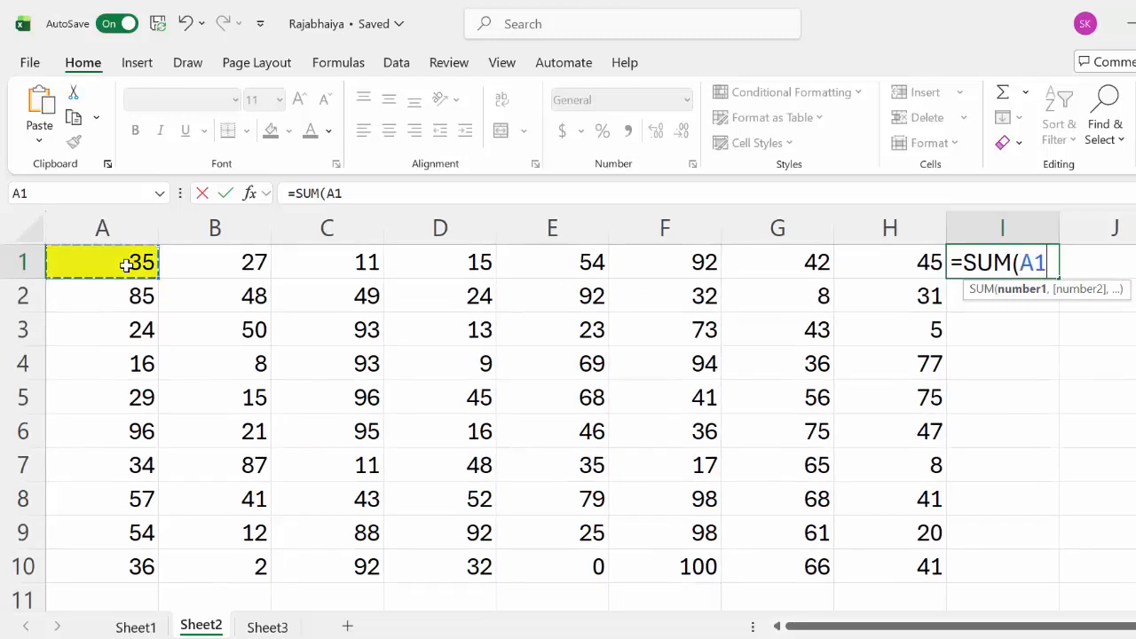
left_click_drag(127, 265, 866, 232)
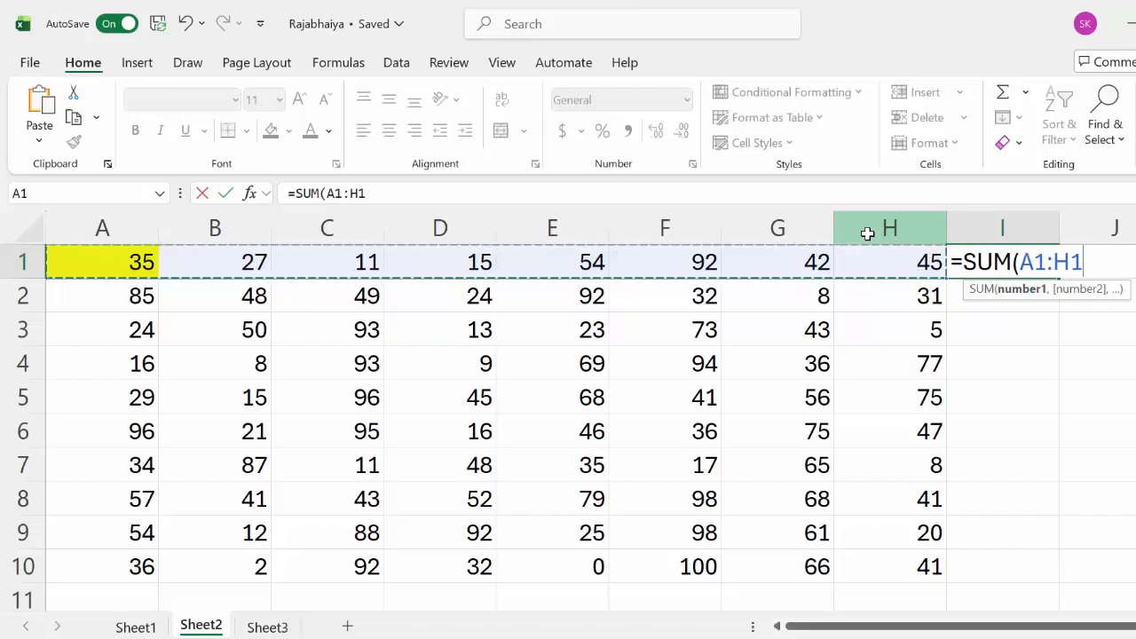
type(")")
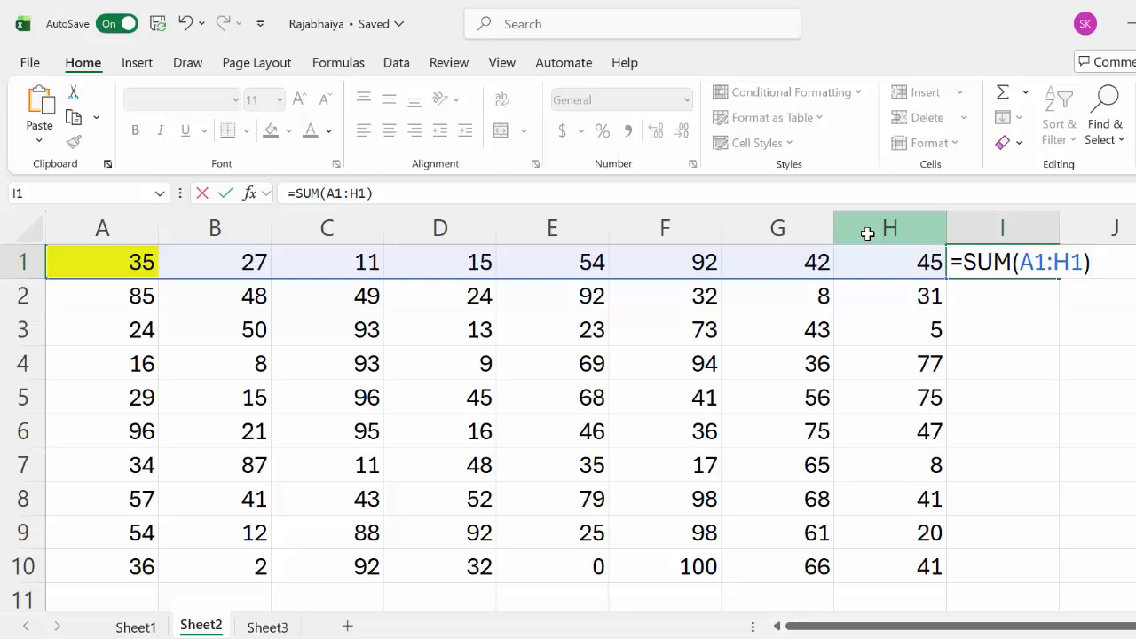
key("Return")
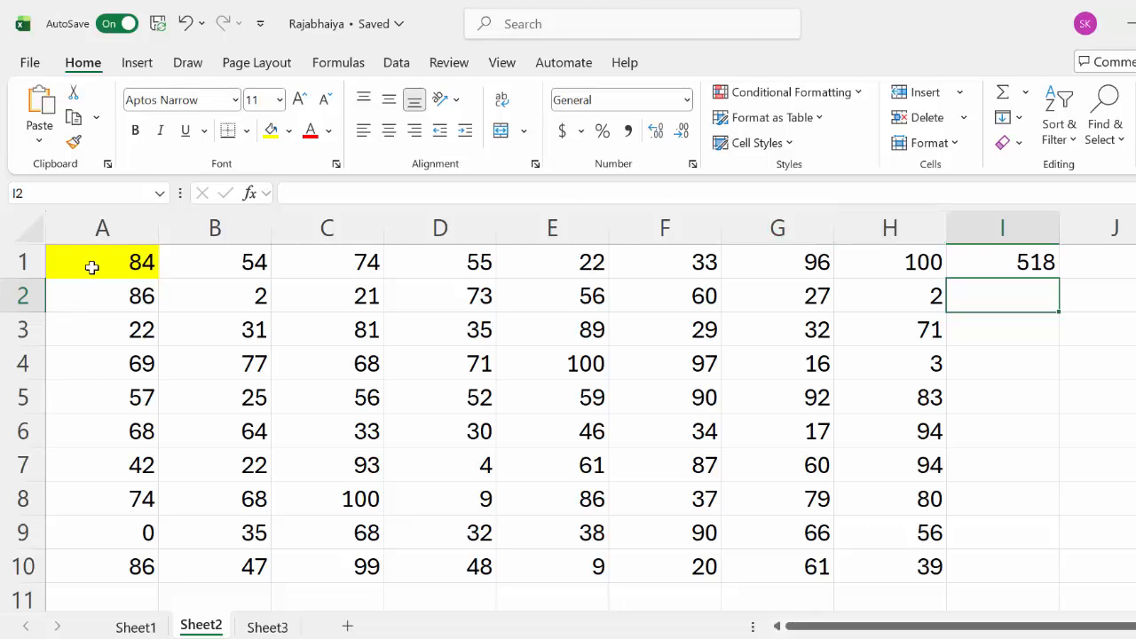
- Copy the range A1:H10 and paste it back over itself as values only to replace the random formulas
left_click_drag(104, 257, 900, 578)
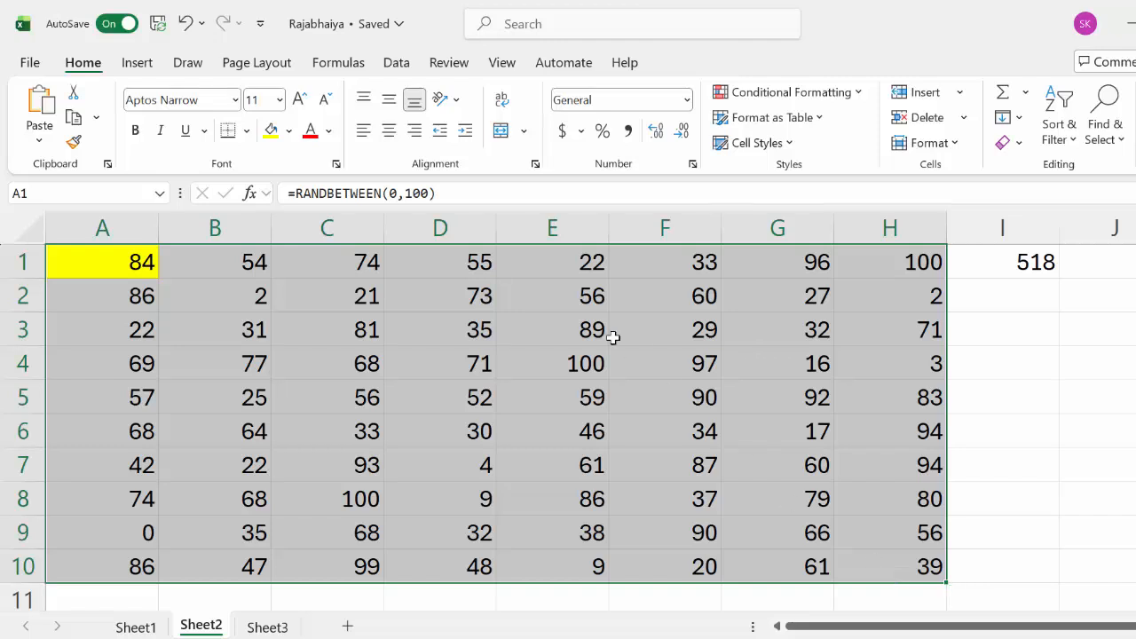
right_click(535, 348)
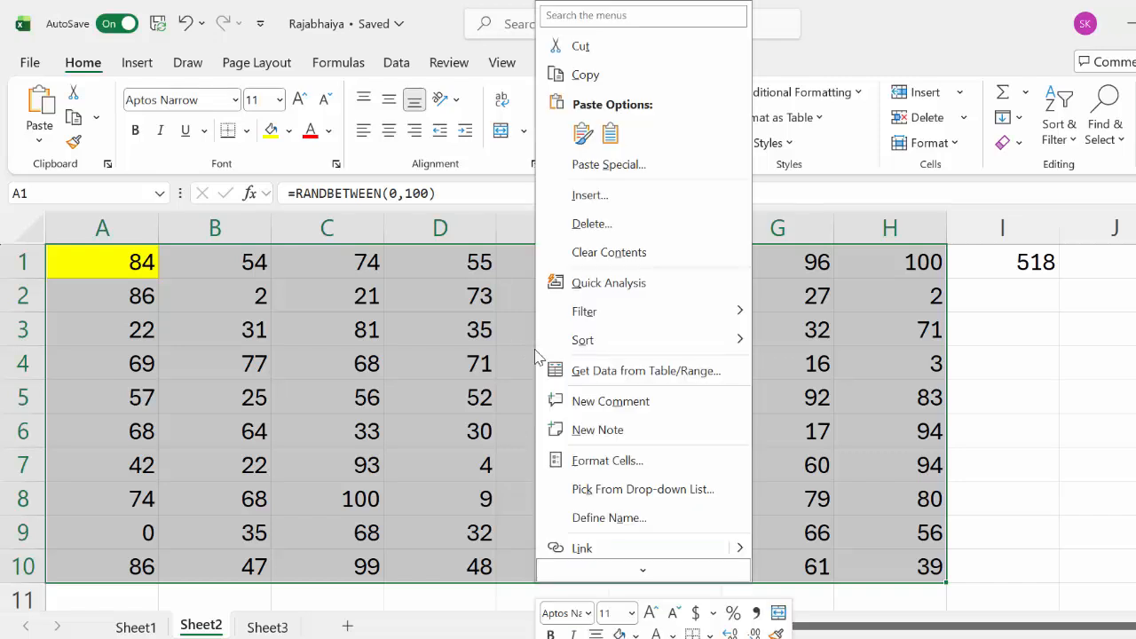
left_click(667, 80)
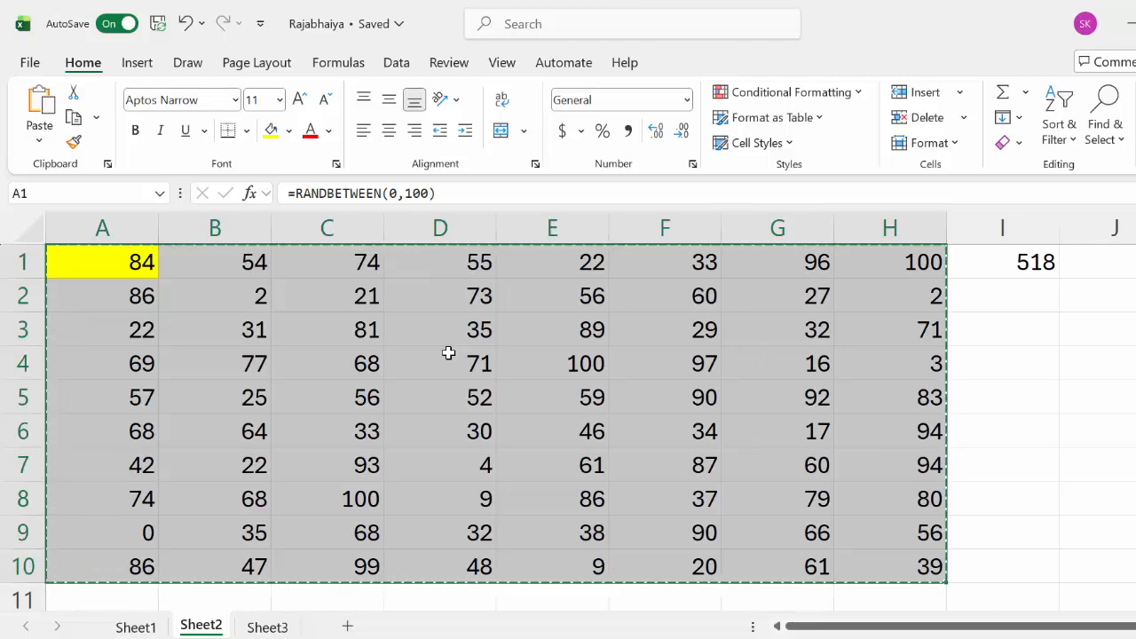
right_click(449, 353)
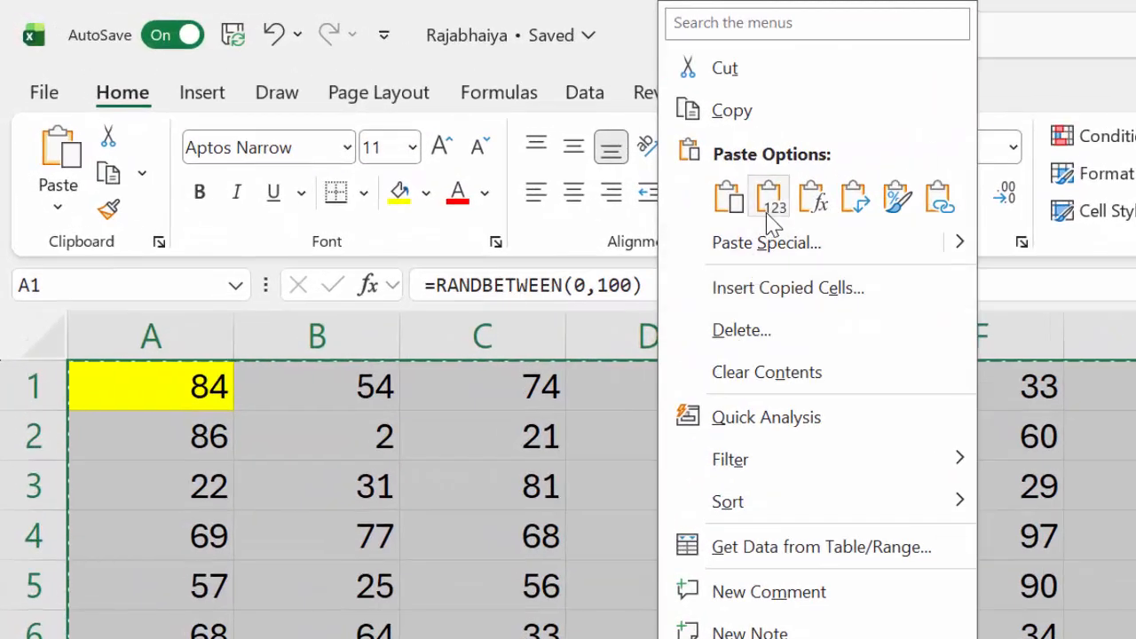
left_click(678, 173)
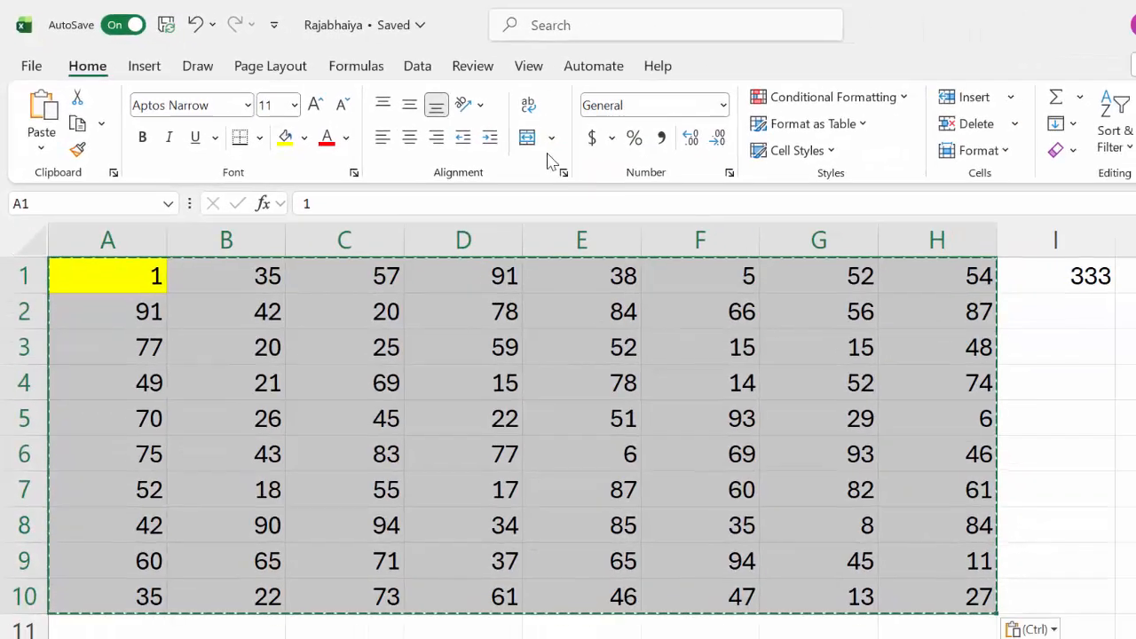
- Clear the total in cell I1, re-enter it as =SUM(A1:H1), and fill the formula down to I10
double_click(1054, 325)
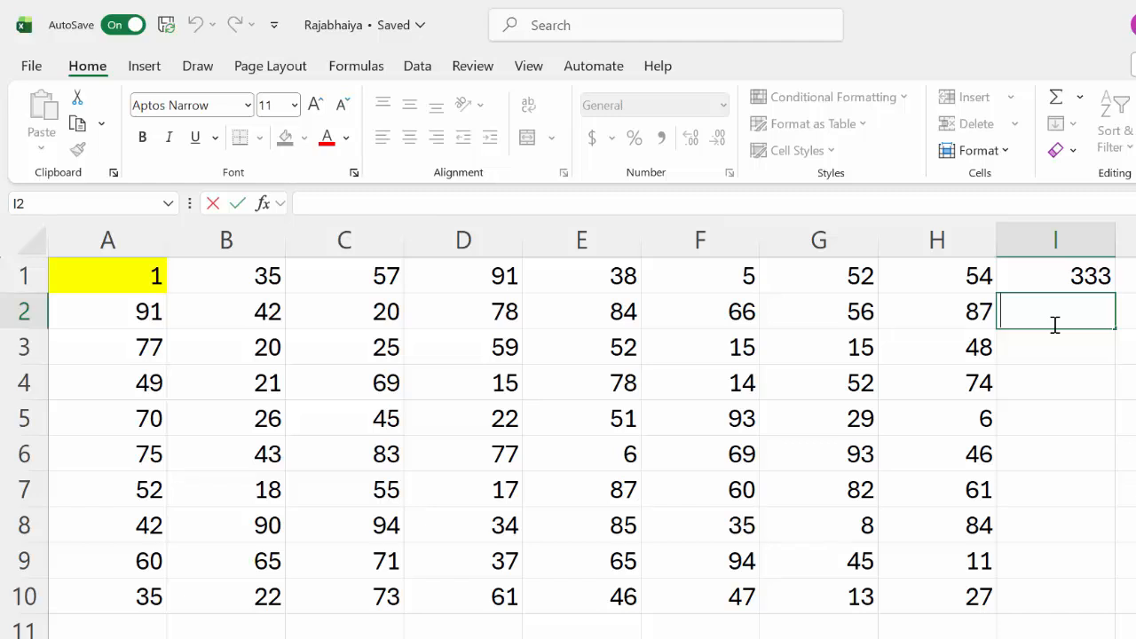
left_click(1078, 275)
key("BackSpace")
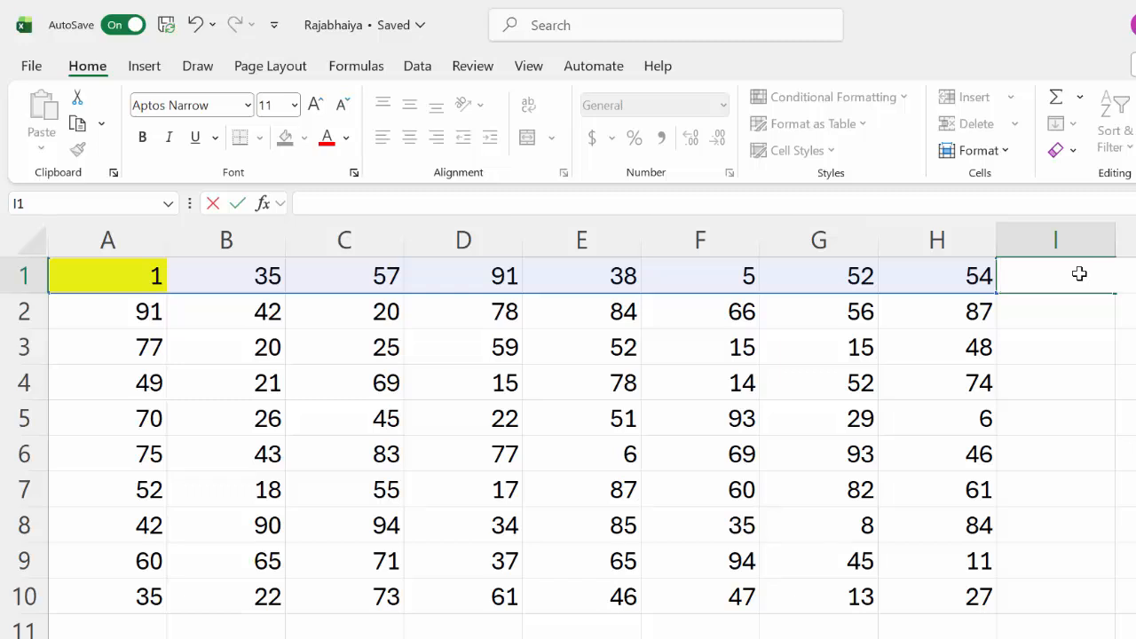
type("=")
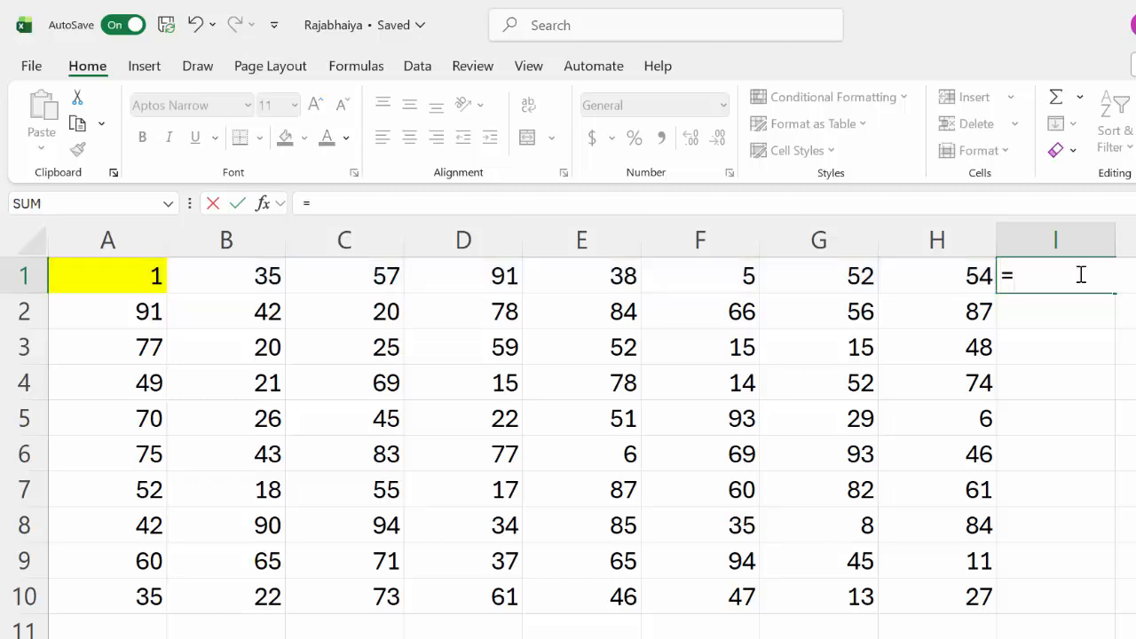
type("sum")
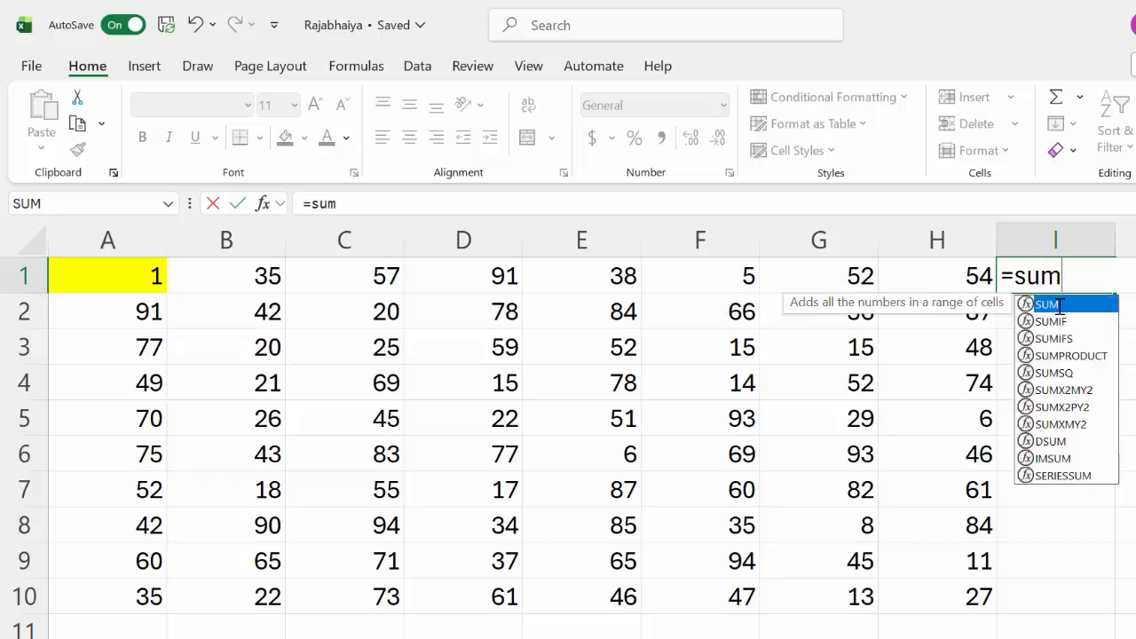
double_click(1060, 306)
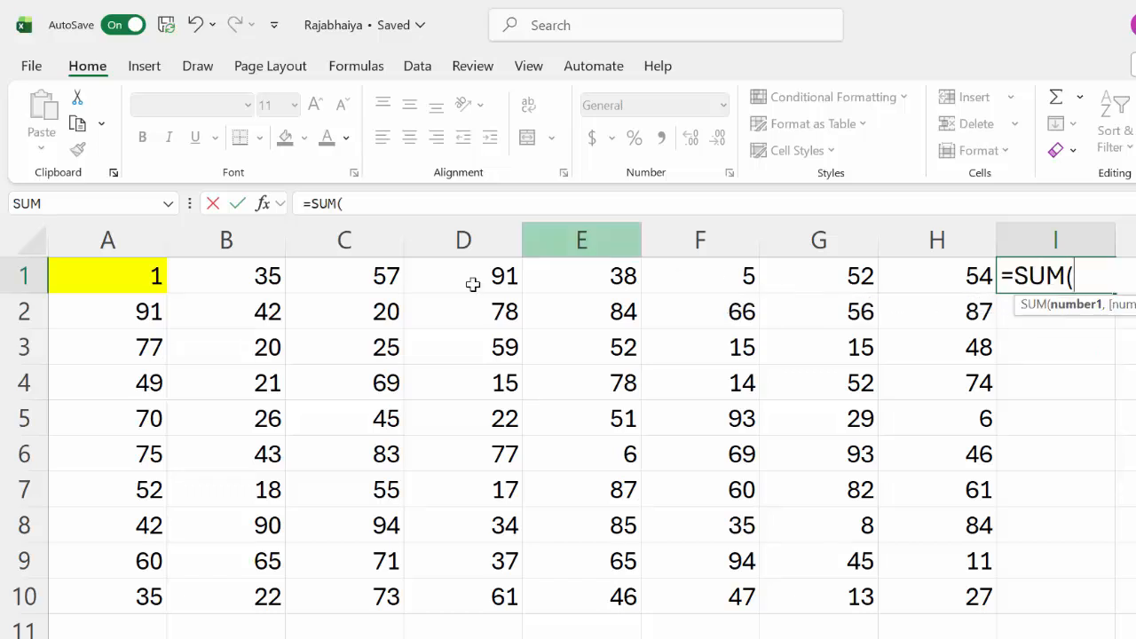
left_click_drag(142, 283, 898, 271)
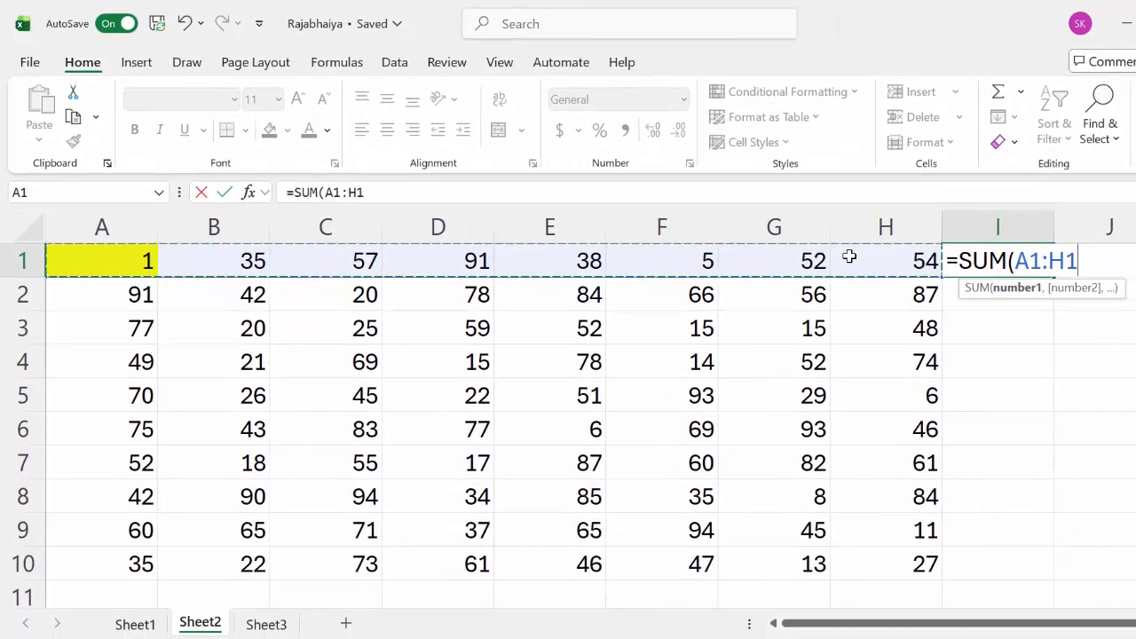
type(")")
key("Return")
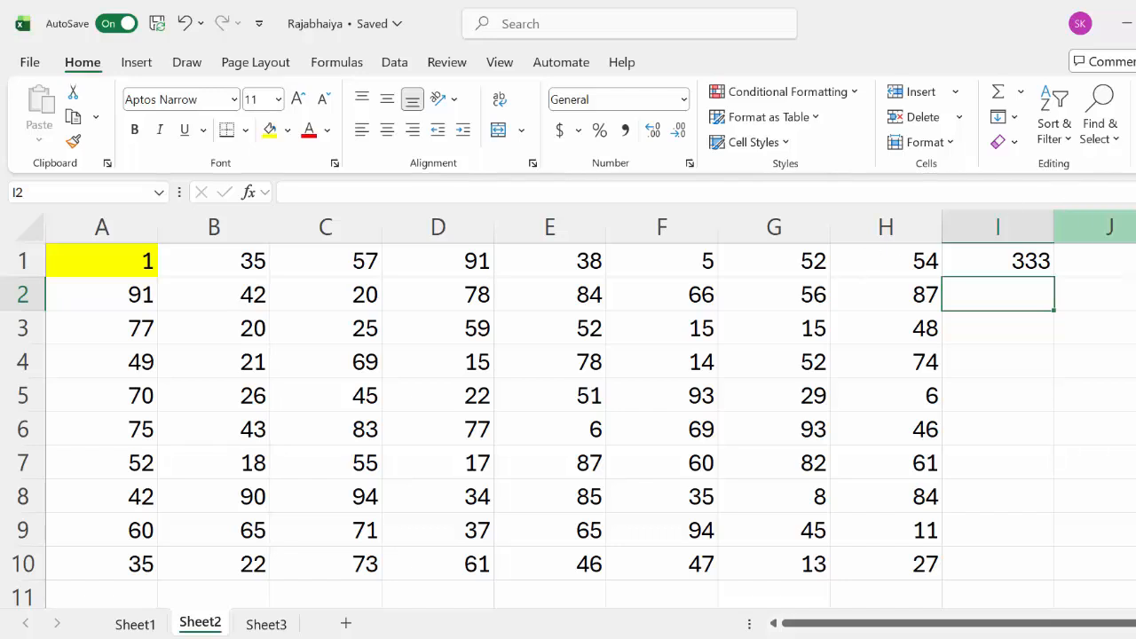
left_click(1012, 257)
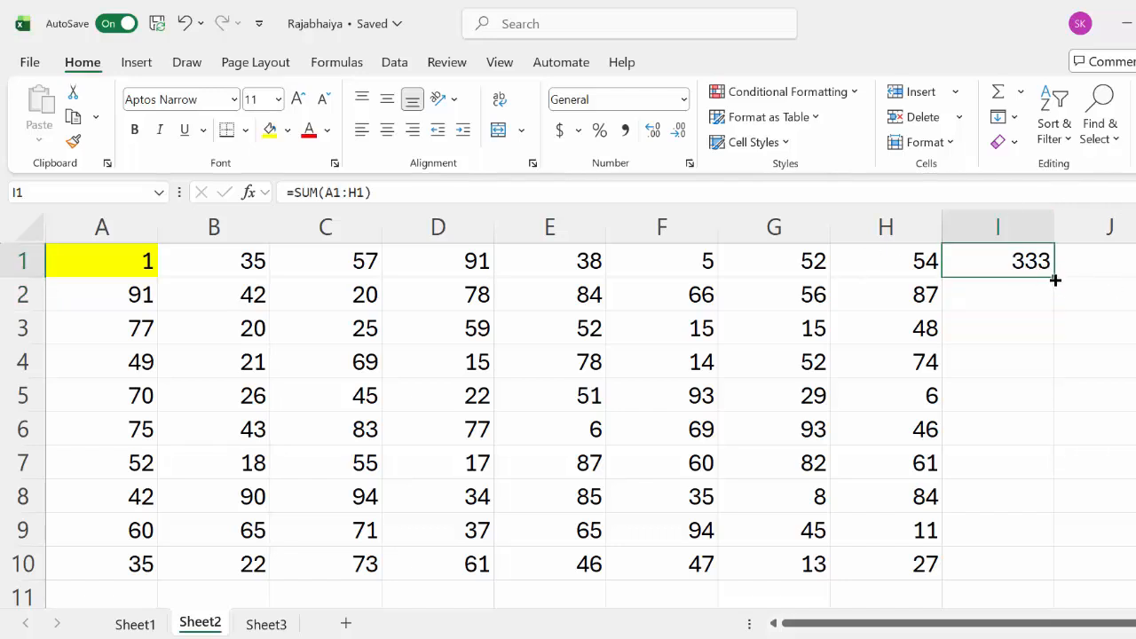
double_click(1052, 277)
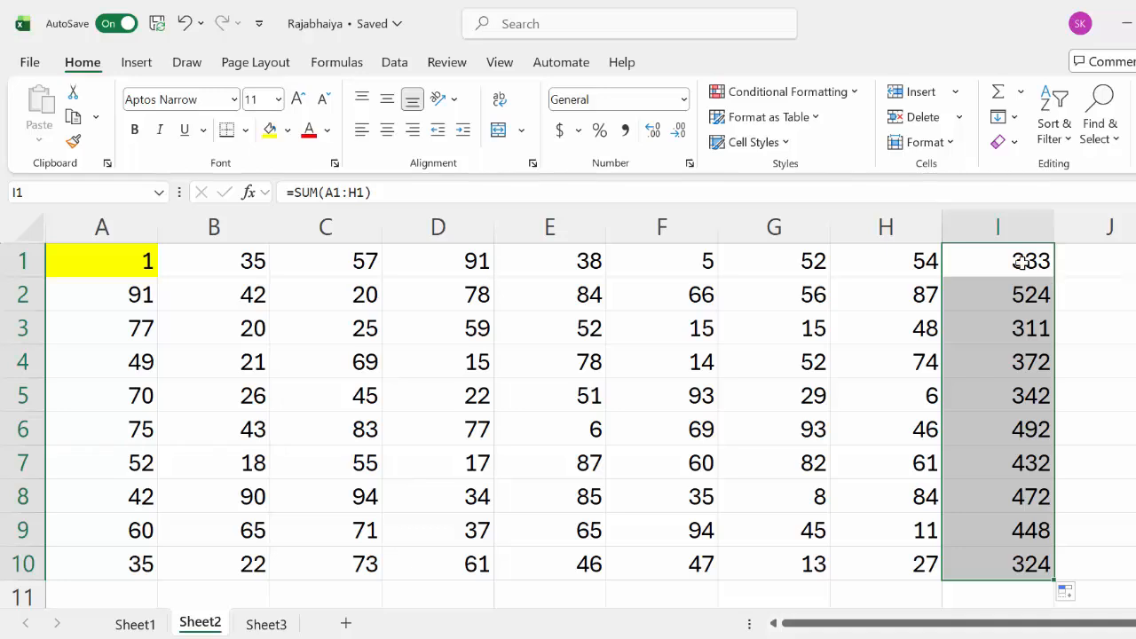
- Open the SUM formulas in cells I1 and I2 to compare the row references they use
left_click(1020, 261)
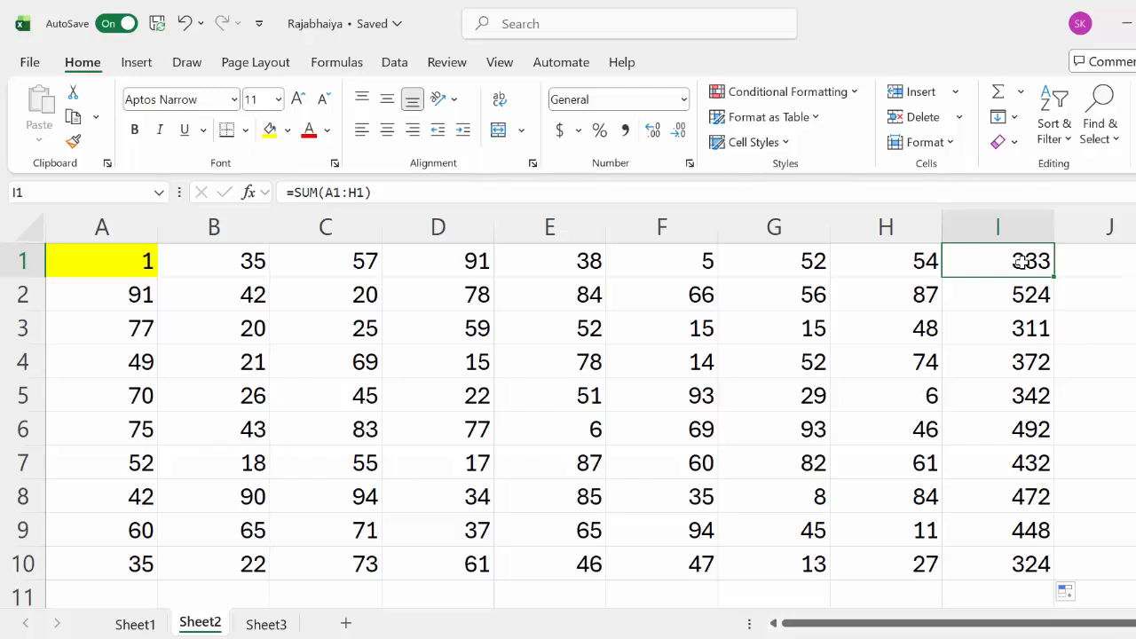
key("F2")
key("XF86AudioLowerVolume")
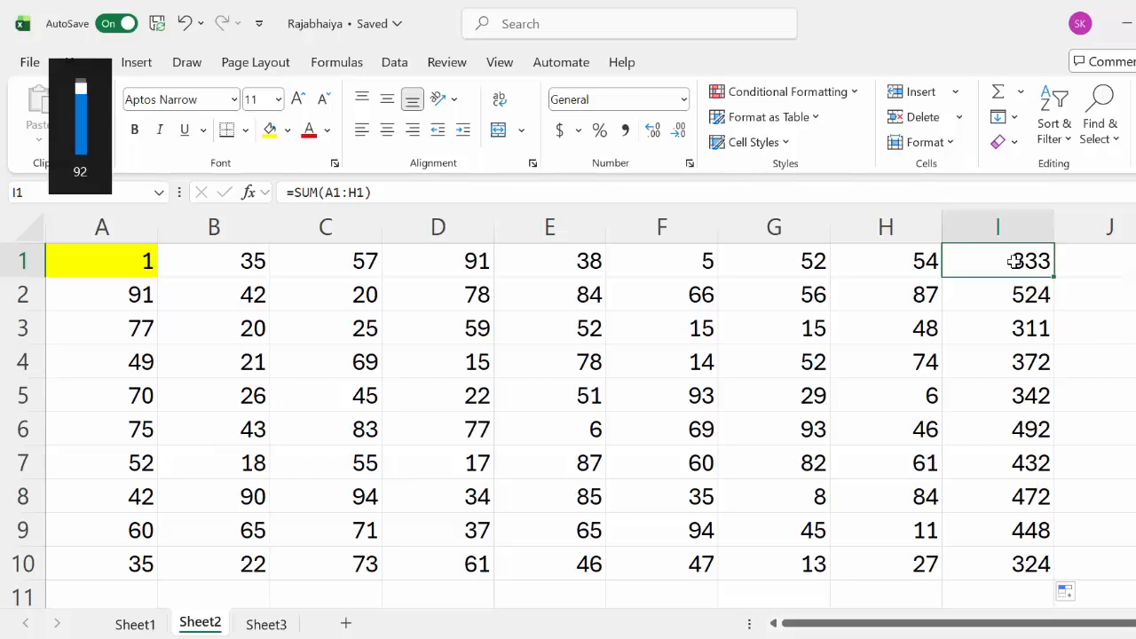
double_click(1015, 261)
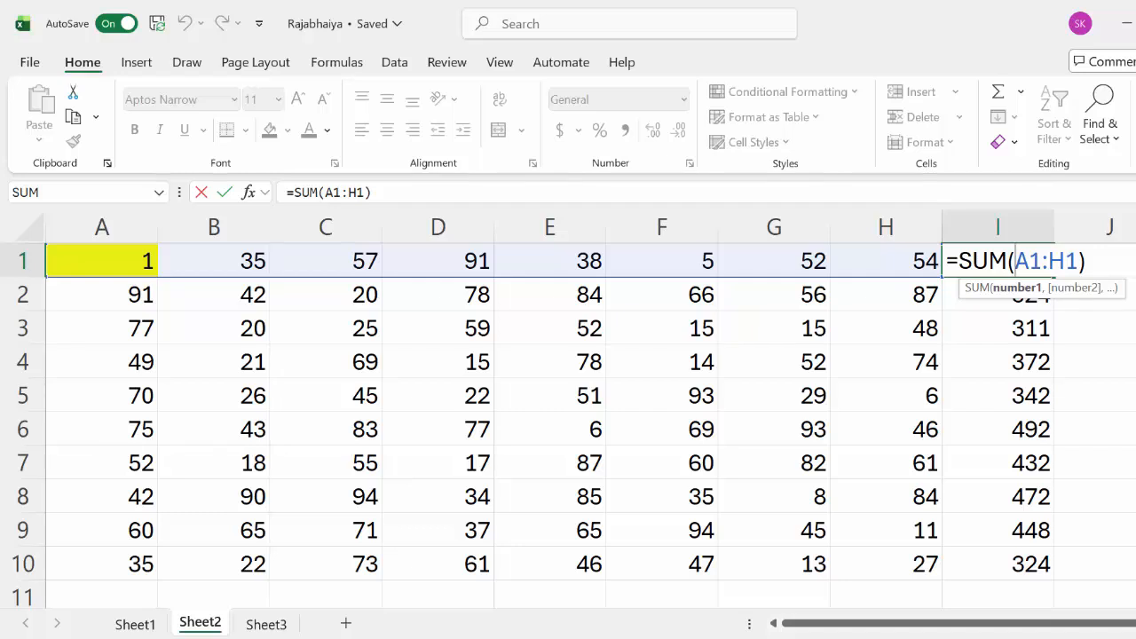
key("Return")
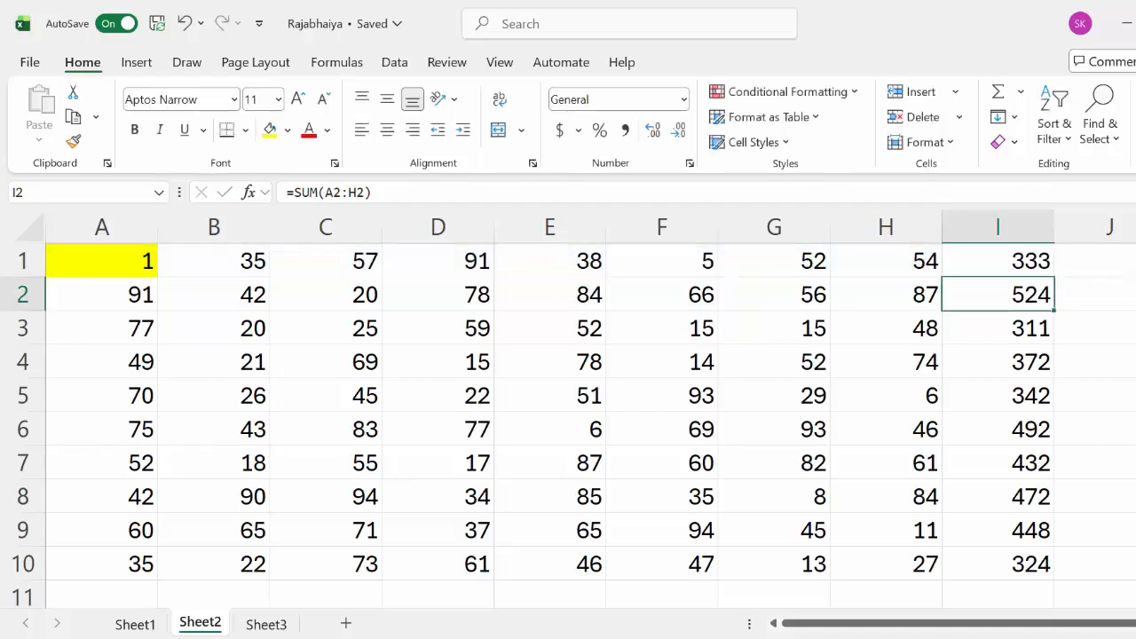
double_click(991, 296)
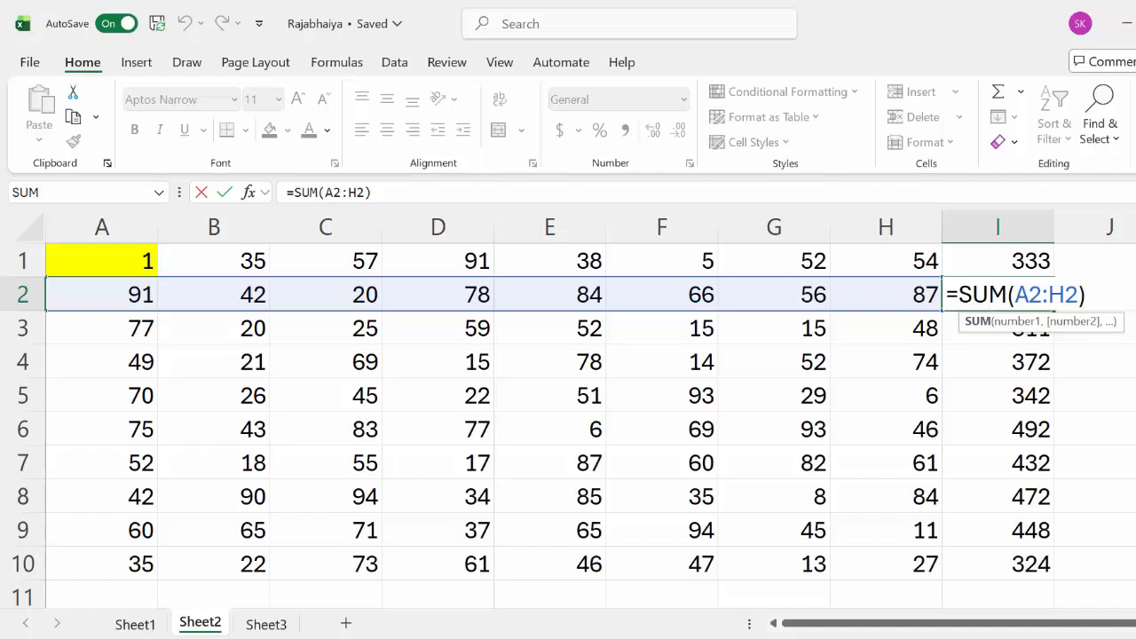
key("Return")
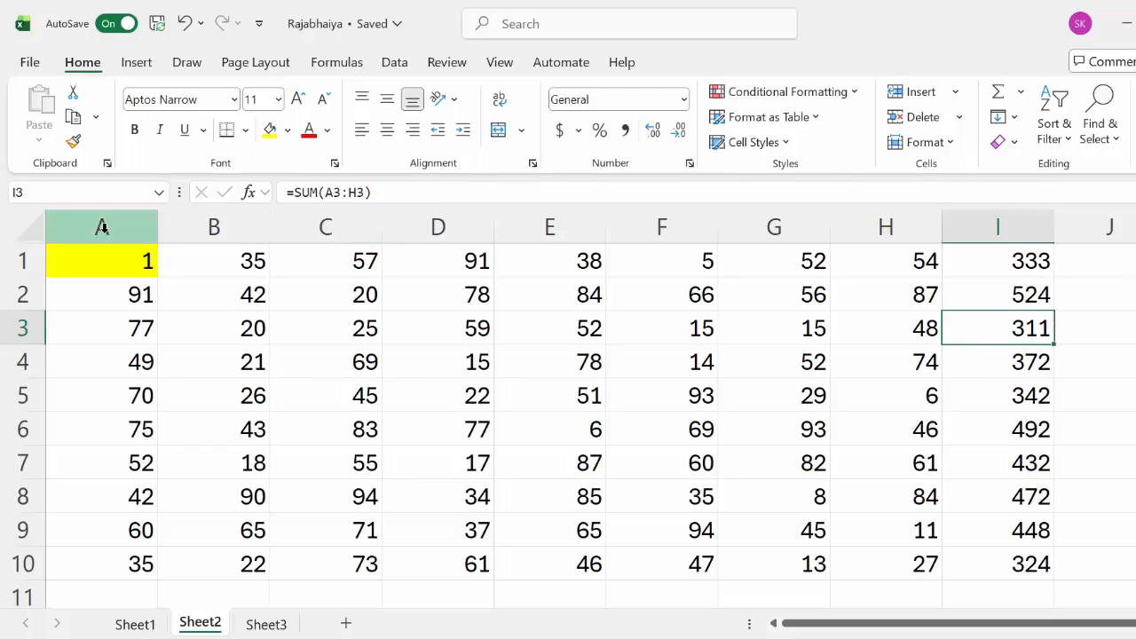
- Insert a blank column before column A and enter the heading Name in cell A1
right_click(103, 230)
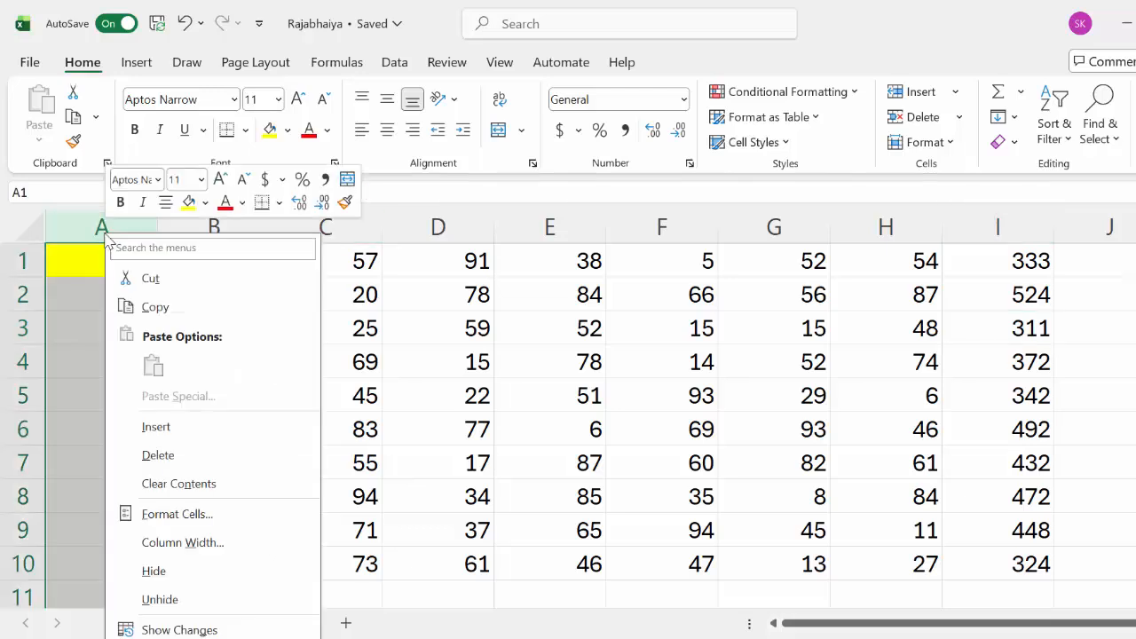
left_click(199, 428)
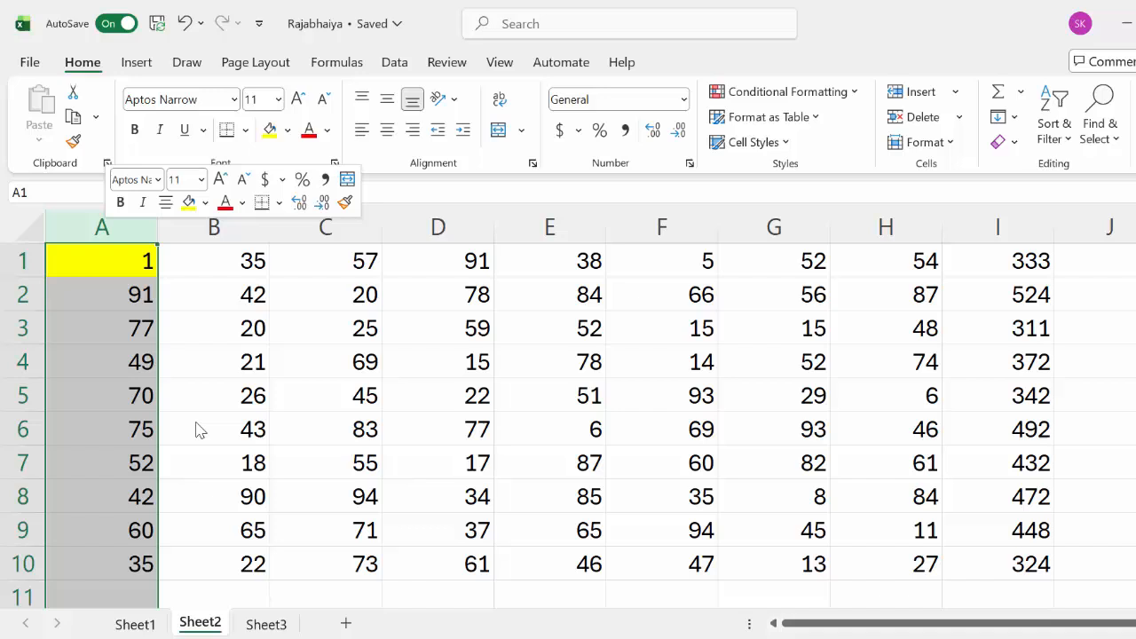
left_click(109, 260)
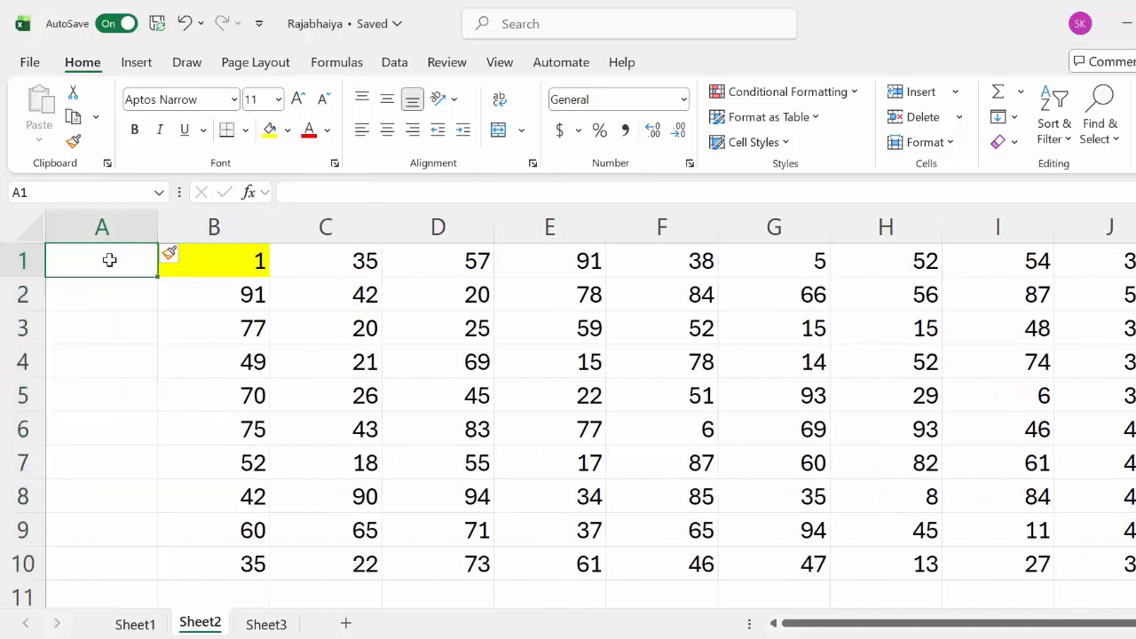
type("Name")
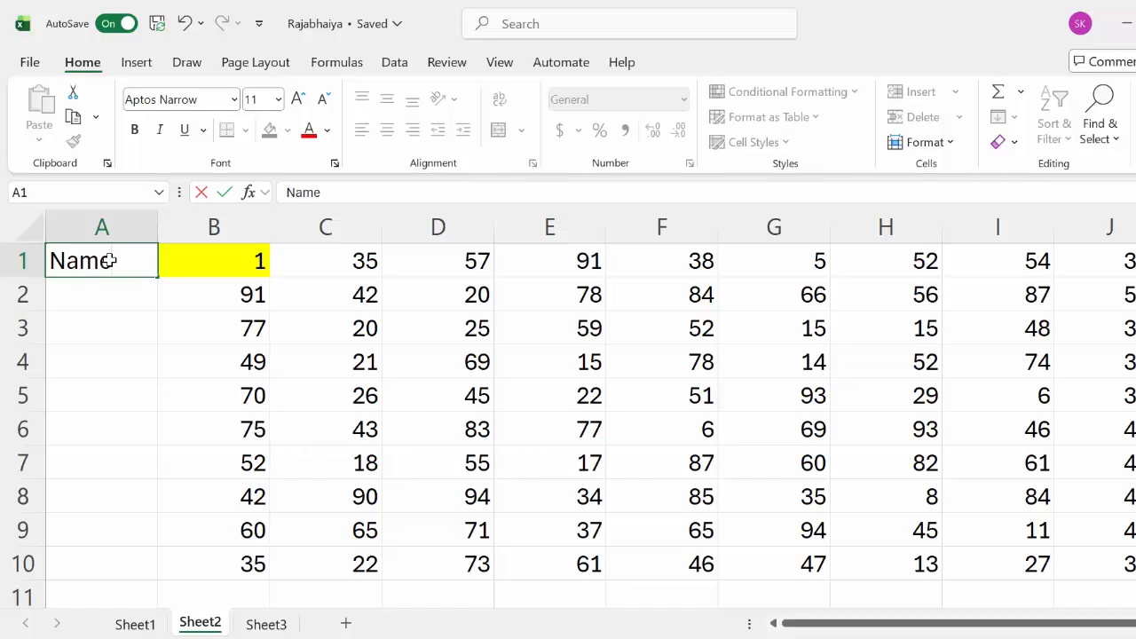
key("Return")
- Enter the placeholder names fd, dfssd, g, fd, fds, dfssd, fds, fds and fds in cells A2 to A10
type("fd")
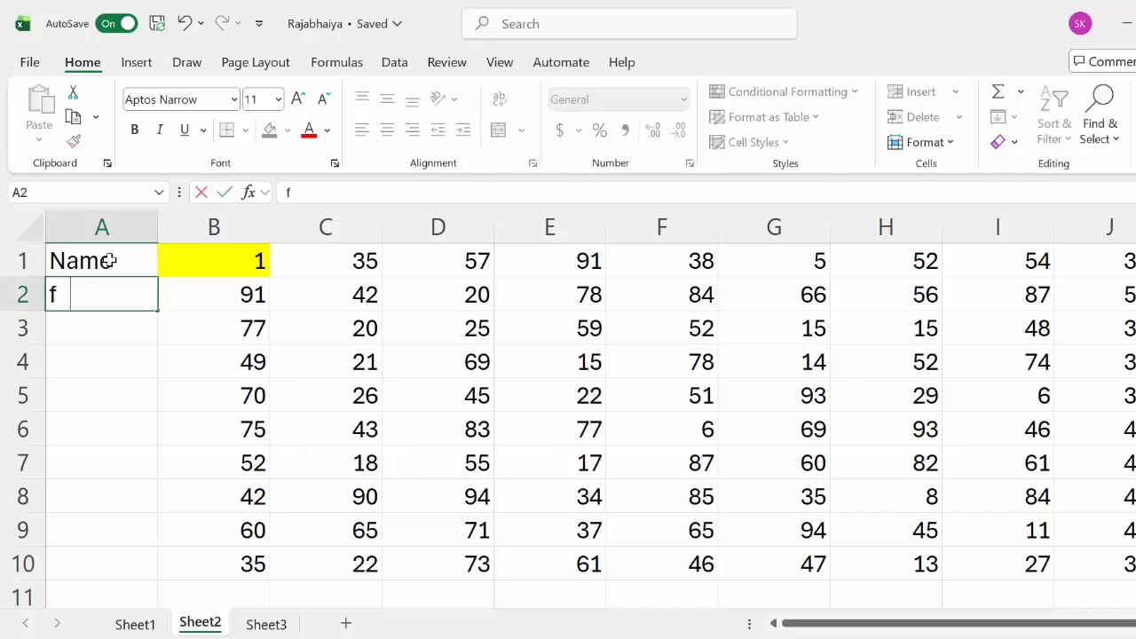
key("Return")
type("dfssd")
key("Return")
type("g ")
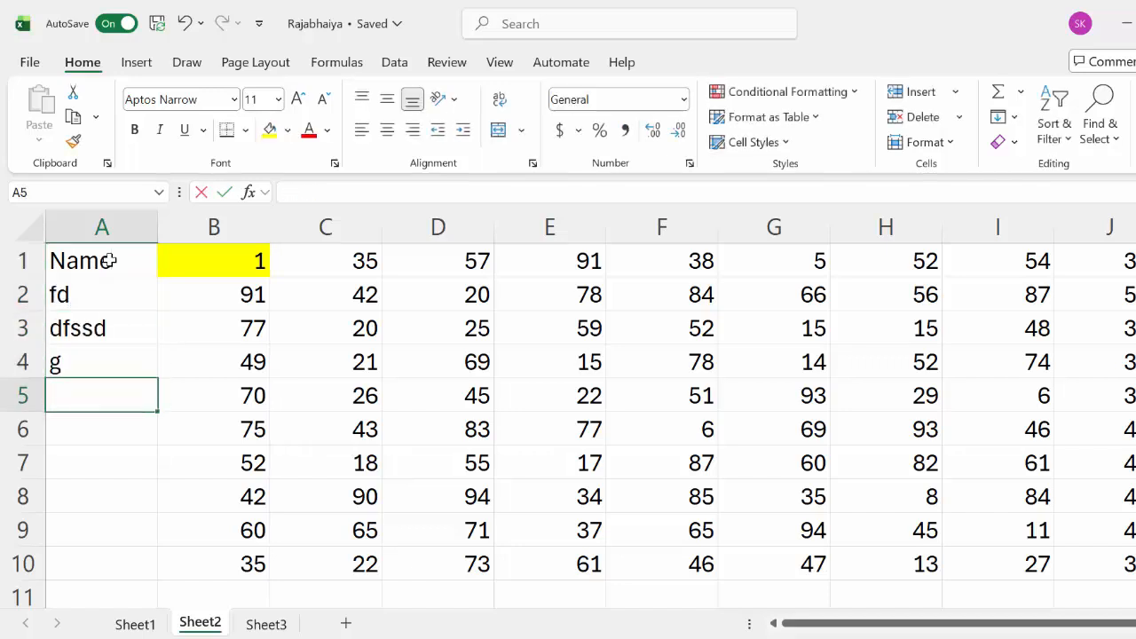
type("fd fds dfssd fds fds")
key("Return")
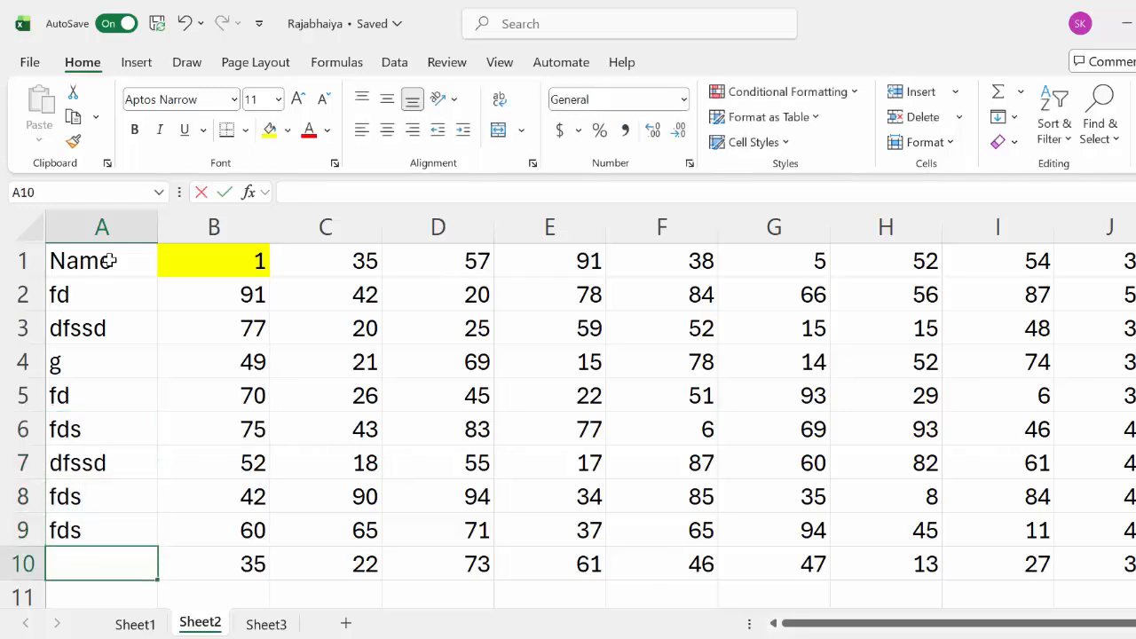
type("fds")
key("Return")
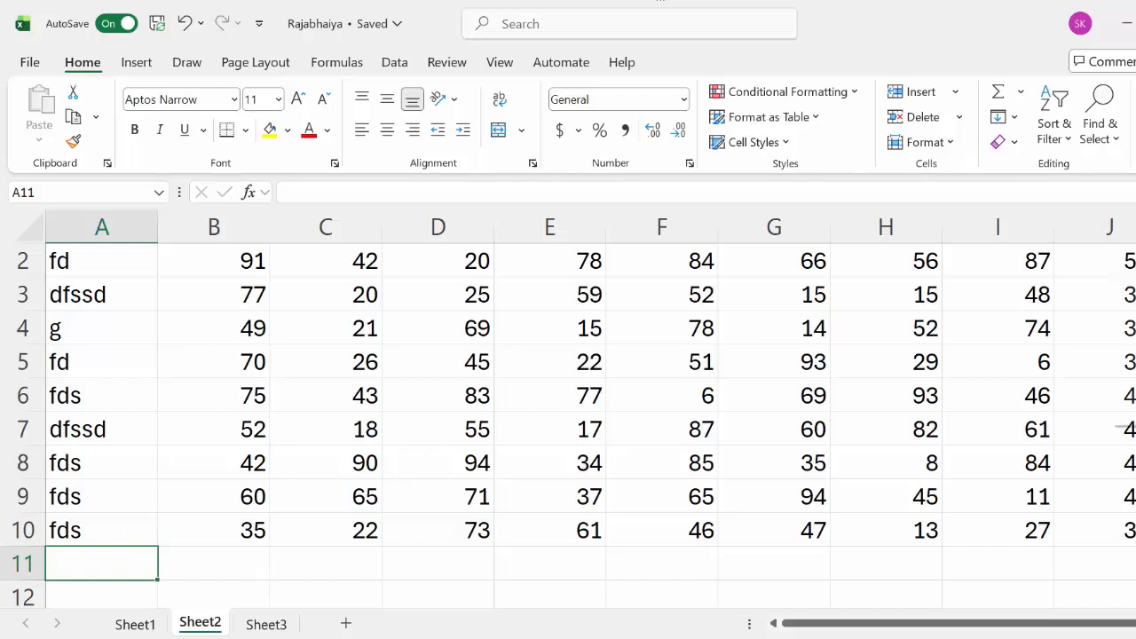
- Replace the text in cell A1 with dffd and insert a blank row above row 1
scroll(1050, 294, "up", 1)
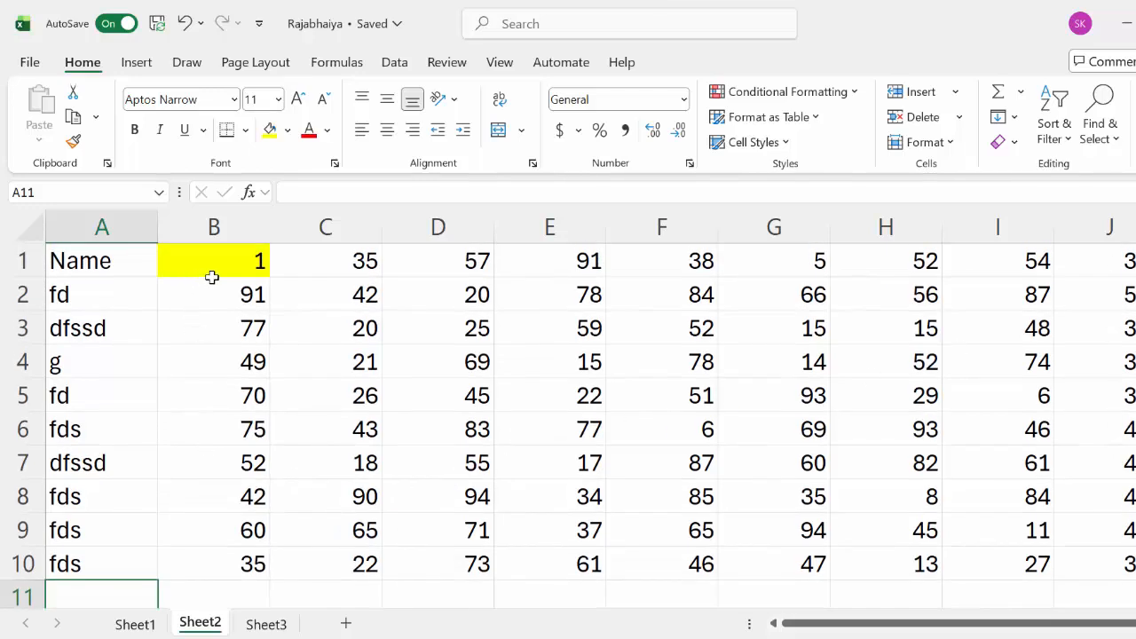
left_click(121, 263)
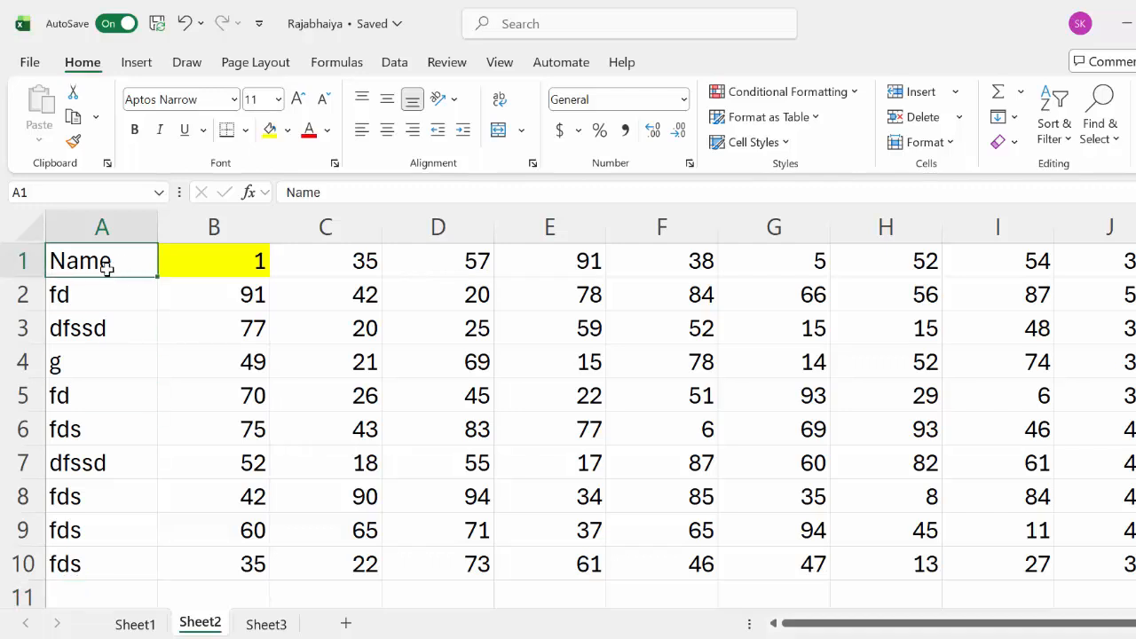
type("dffd")
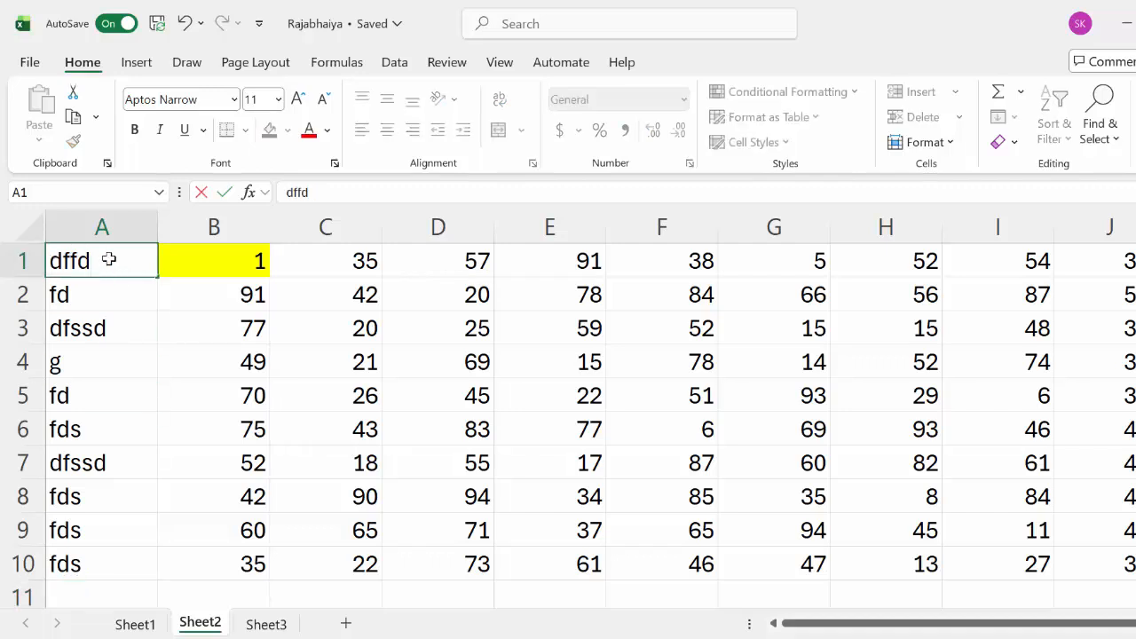
right_click(24, 267)
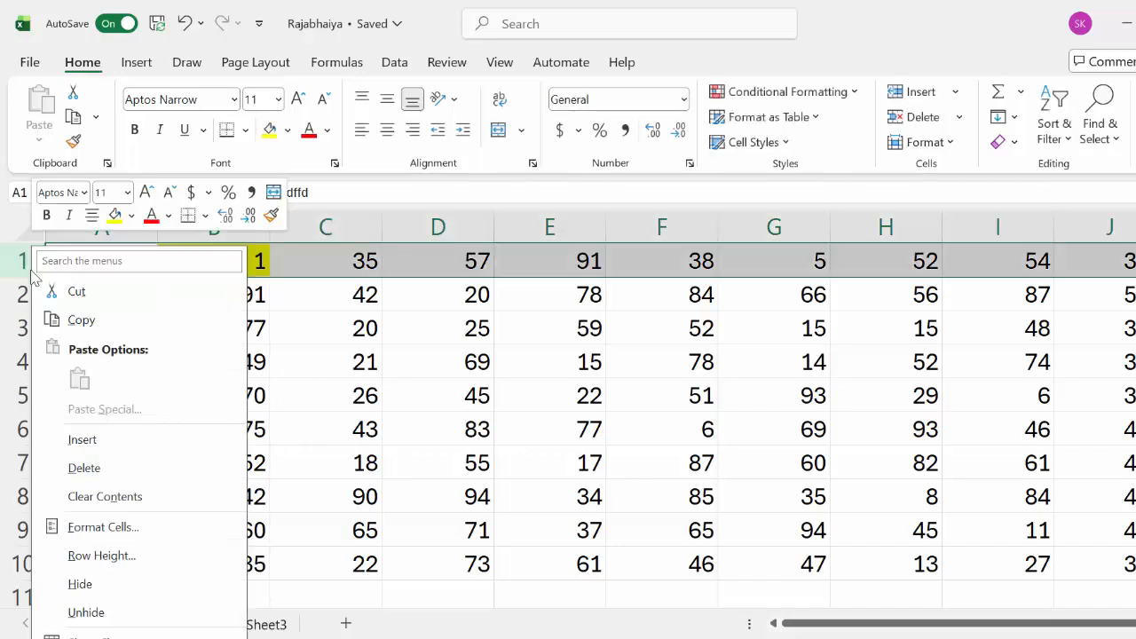
left_click(101, 439)
- Enter the column headings Sub1 in cell B1 and Sub2 in cell C1
left_click(110, 251)
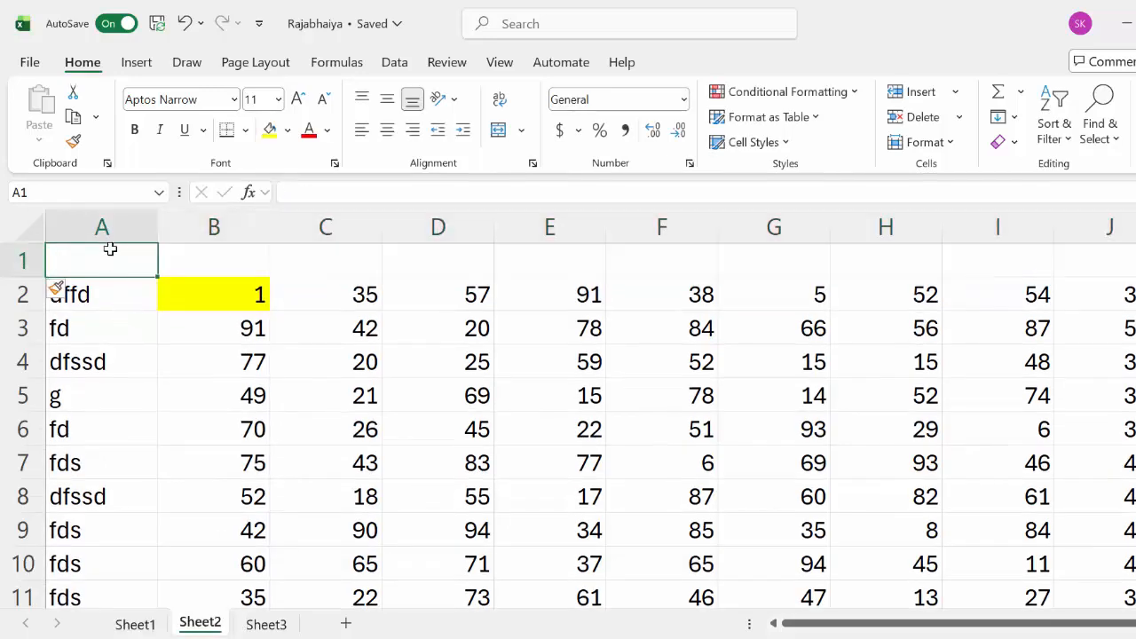
left_click(202, 256)
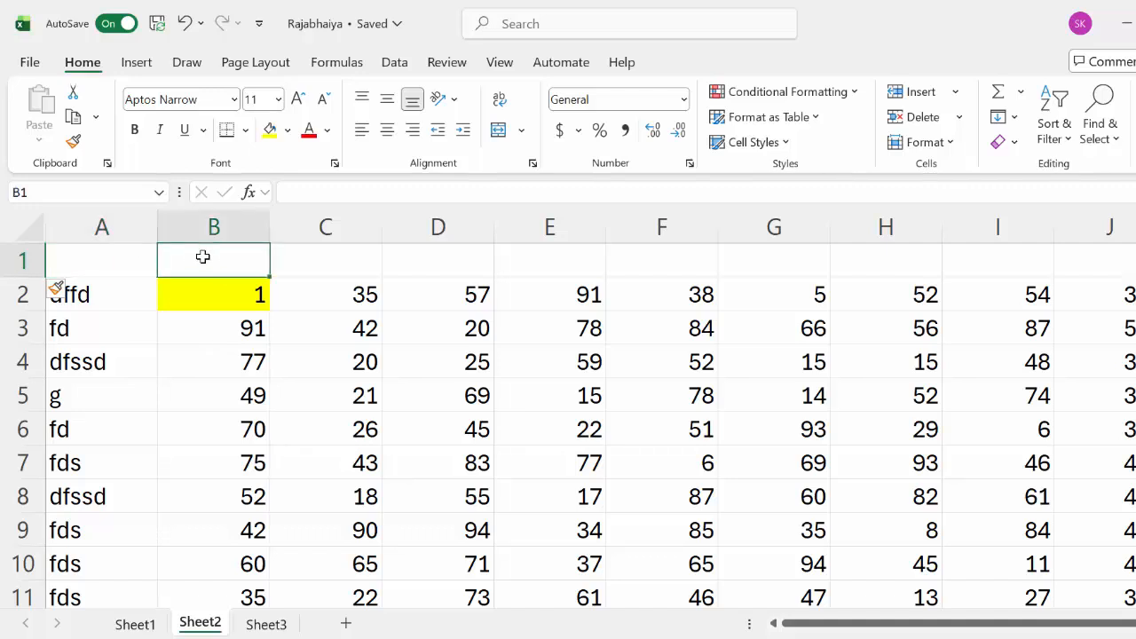
type("Sub1")
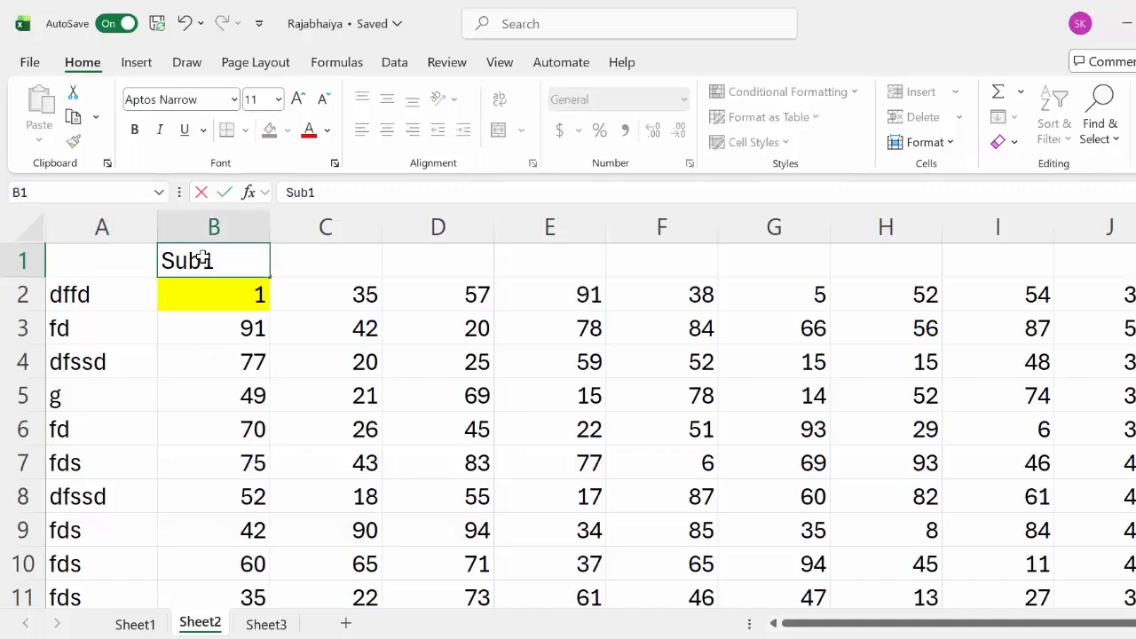
key("Tab")
type("Su")
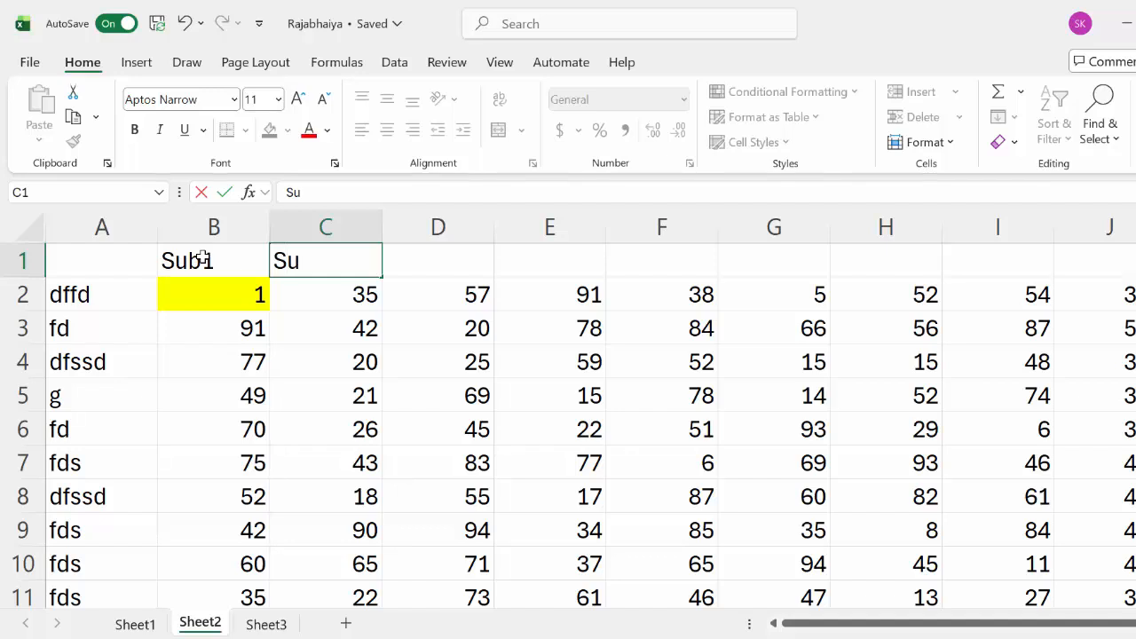
type("b2")
left_click(296, 303)
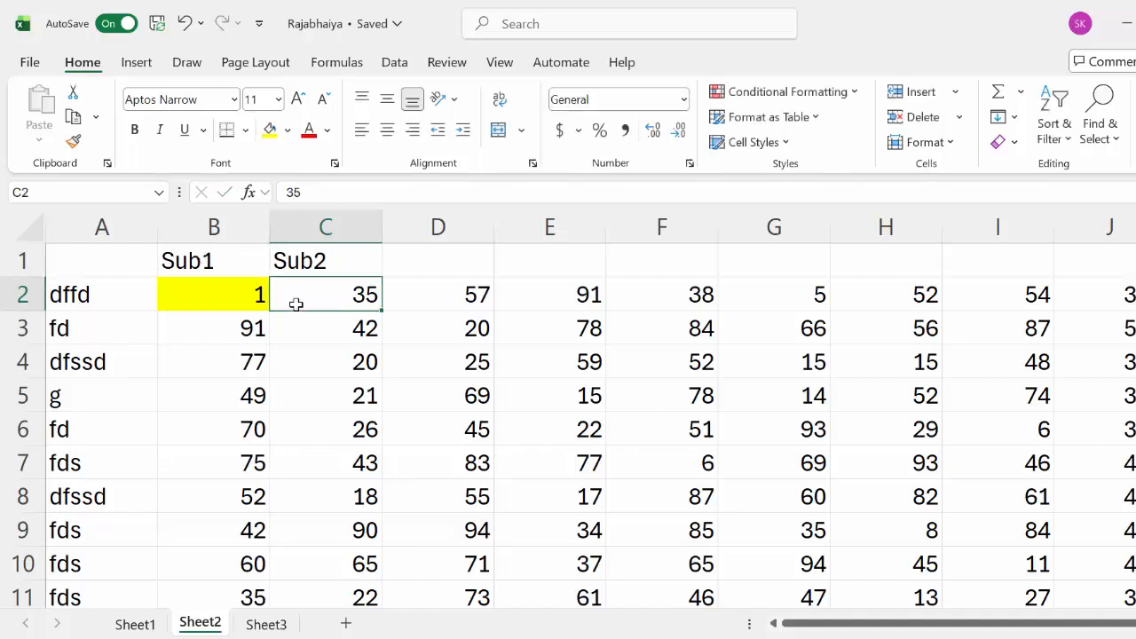
- Autofill the heading series from B1:C1 across row 1 to Sub9 in column J
left_click(234, 267)
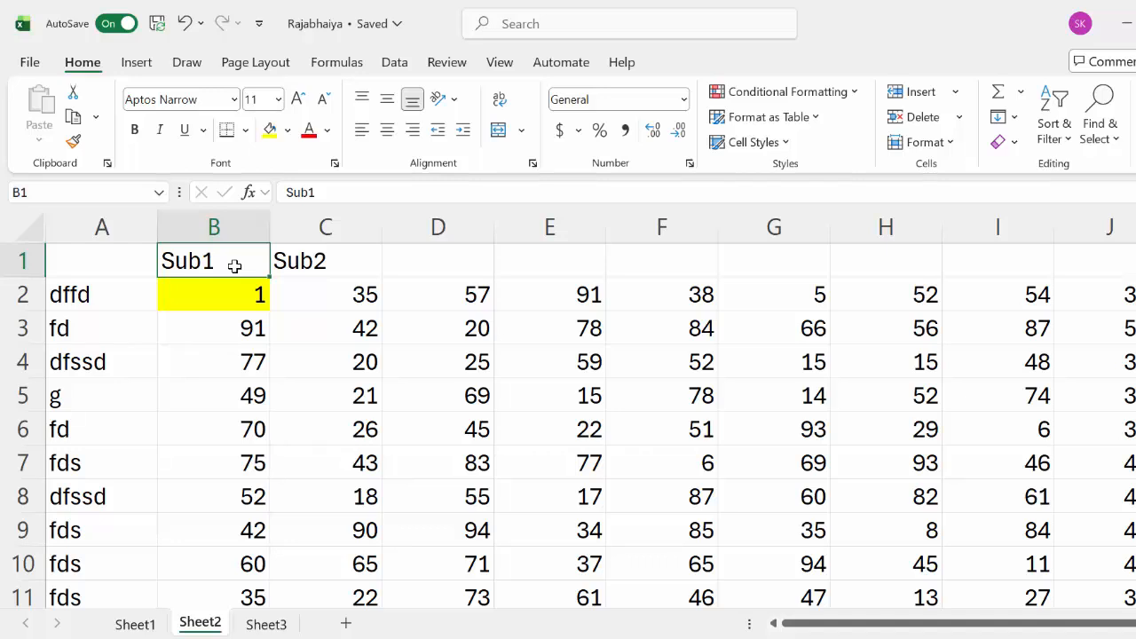
left_click_drag(243, 263, 290, 265)
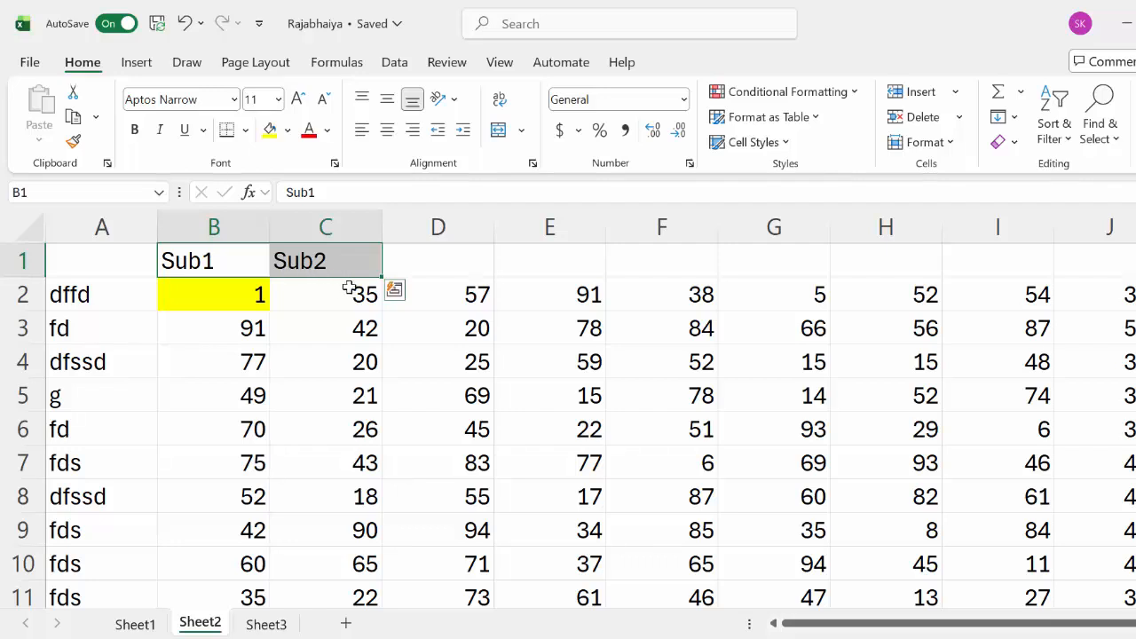
left_click_drag(384, 278, 1123, 297)
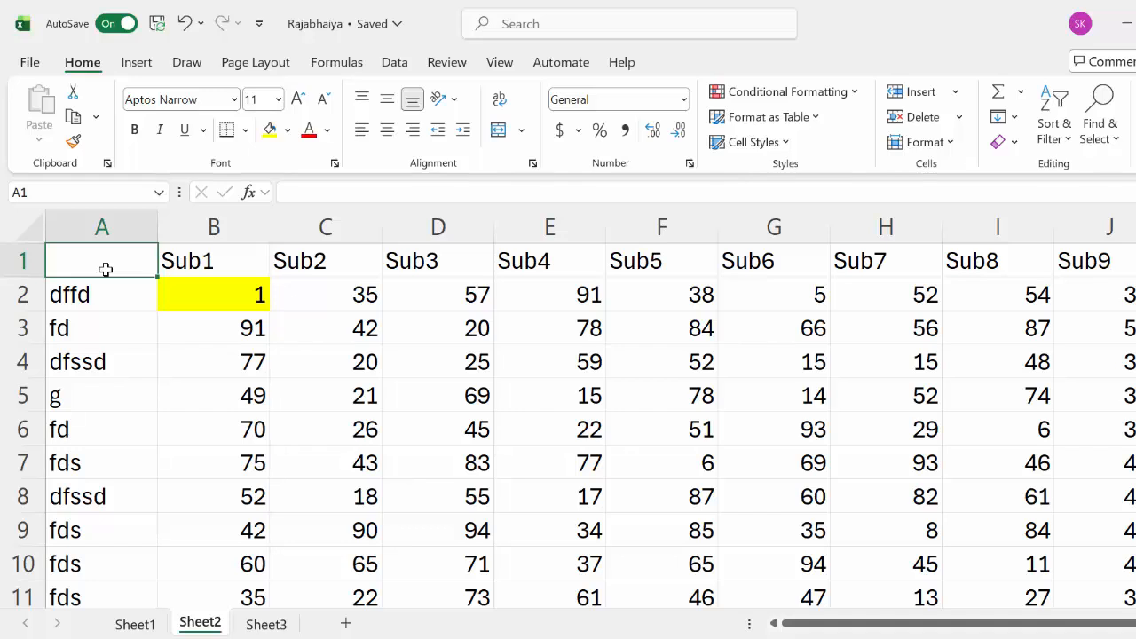
- Enter the heading Name in cell A1 and replace the Sub9 heading in J1 with Total
type("Name")
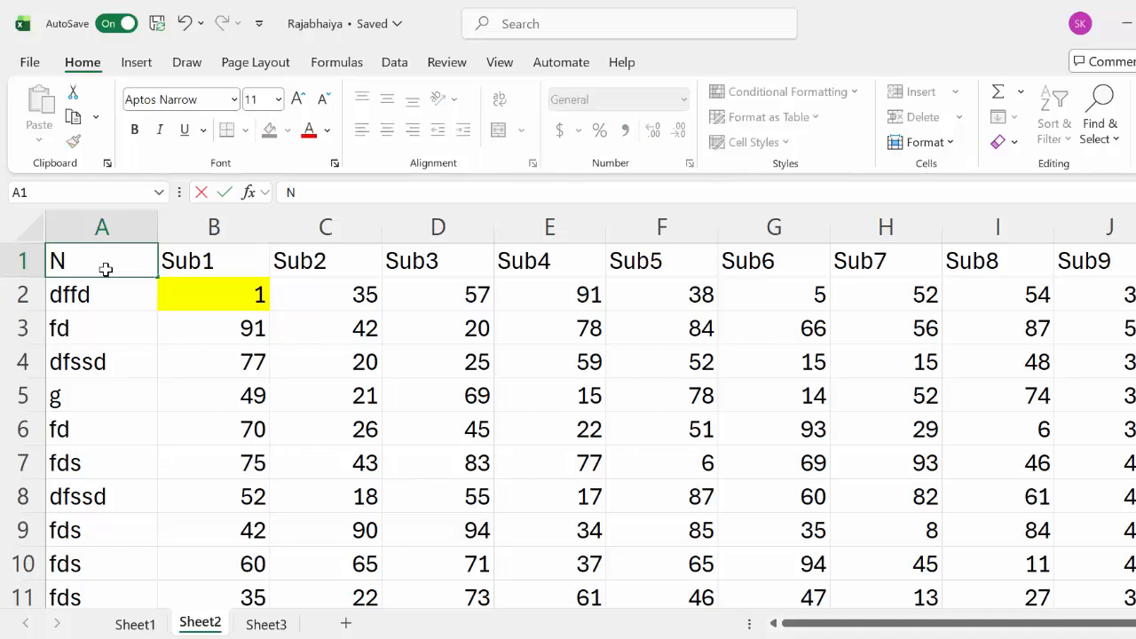
left_click(301, 459)
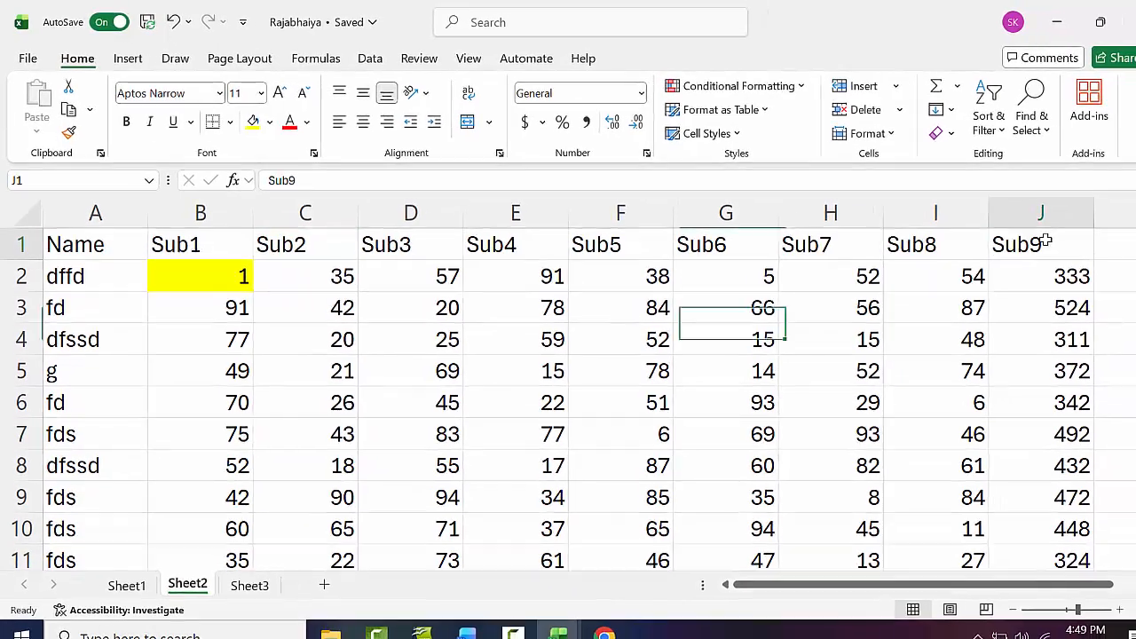
double_click(1085, 249)
key("BackSpace")
key("BackSpace")
key("BackSpace")
key("BackSpace")
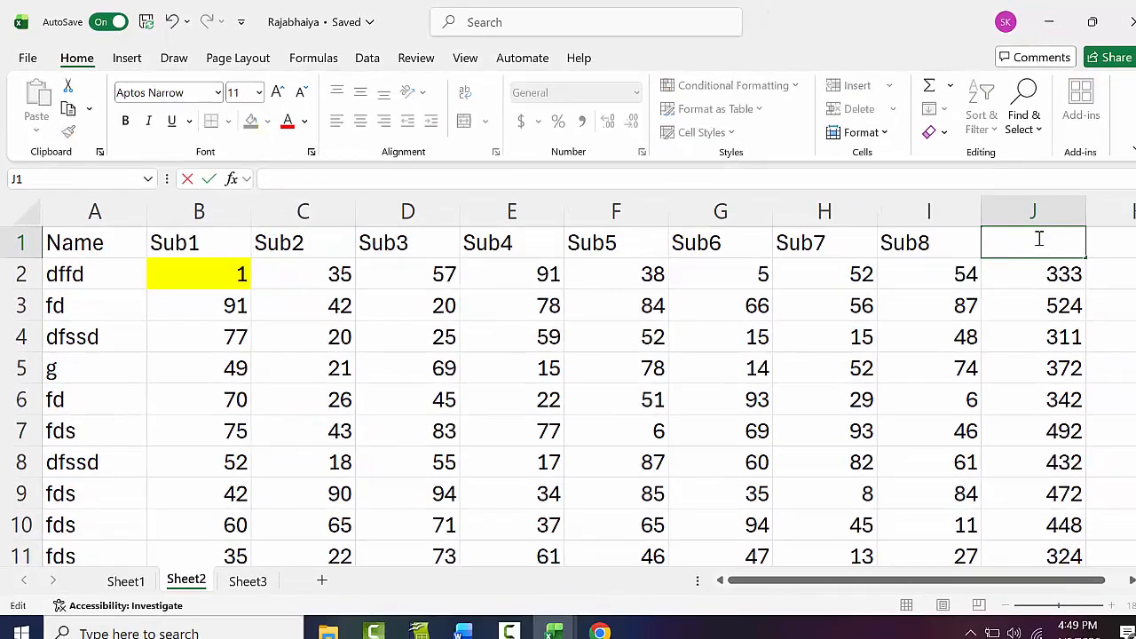
type("Total")
left_click(1032, 298)
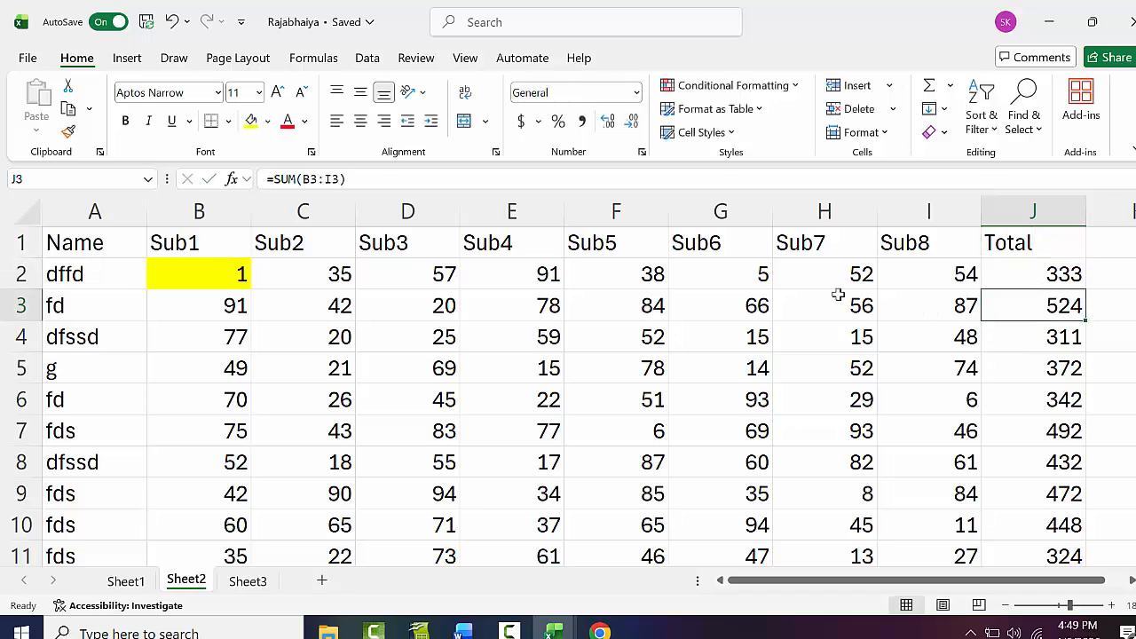
- Examine the row 2 marks in B2:I2 and the SUM formula in cell J2 that adds them
left_click(210, 277)
left_click_drag(210, 278, 983, 277)
left_click(1049, 279)
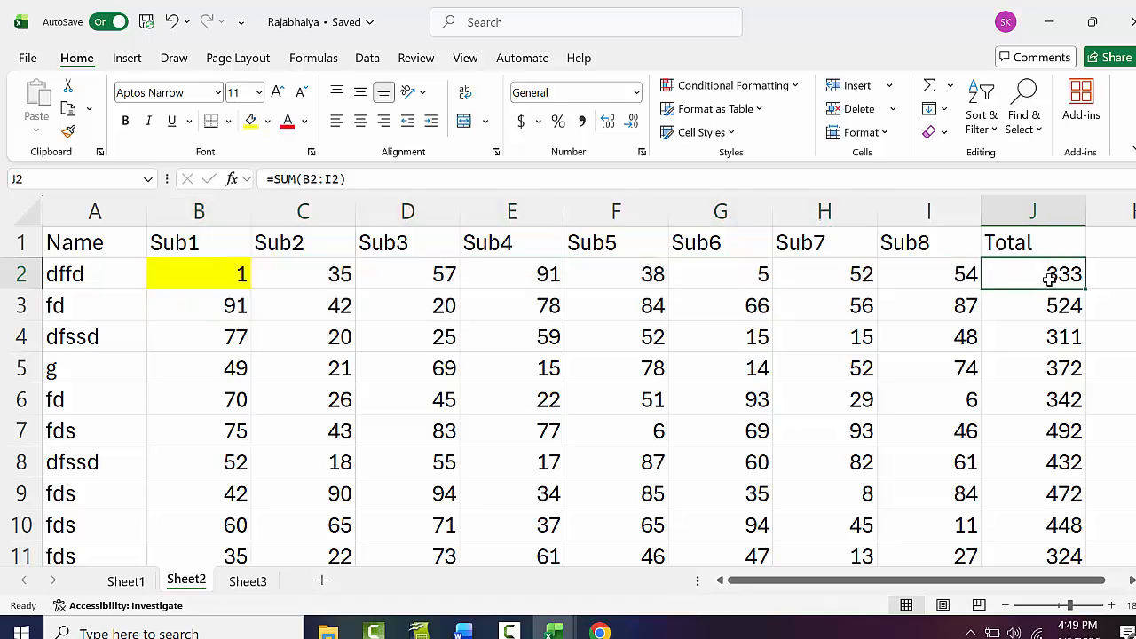
double_click(1049, 278)
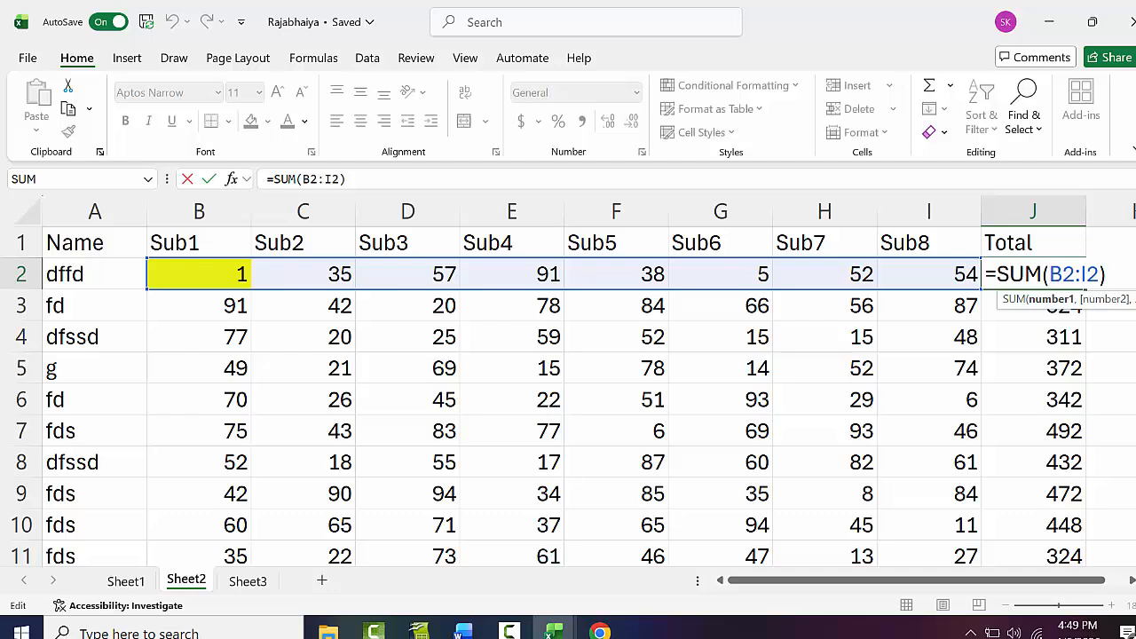
key("Return")
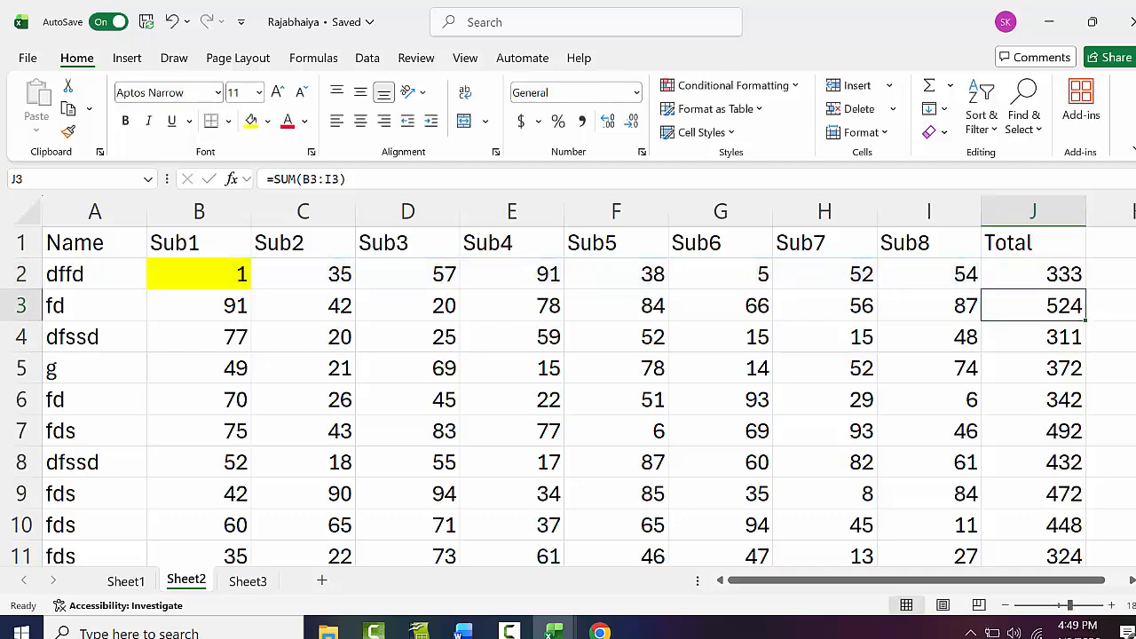
- Show the desktop, return to the Excel marks workbook and inspect the SUM formula in cell J3
key("super+d")
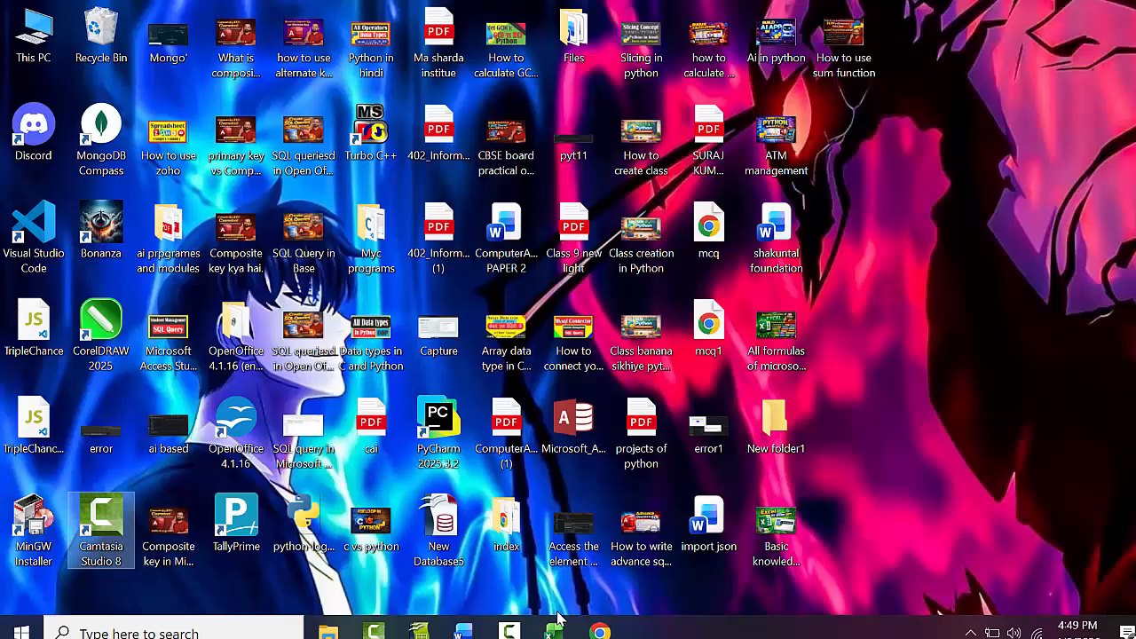
mouse_move(554, 630)
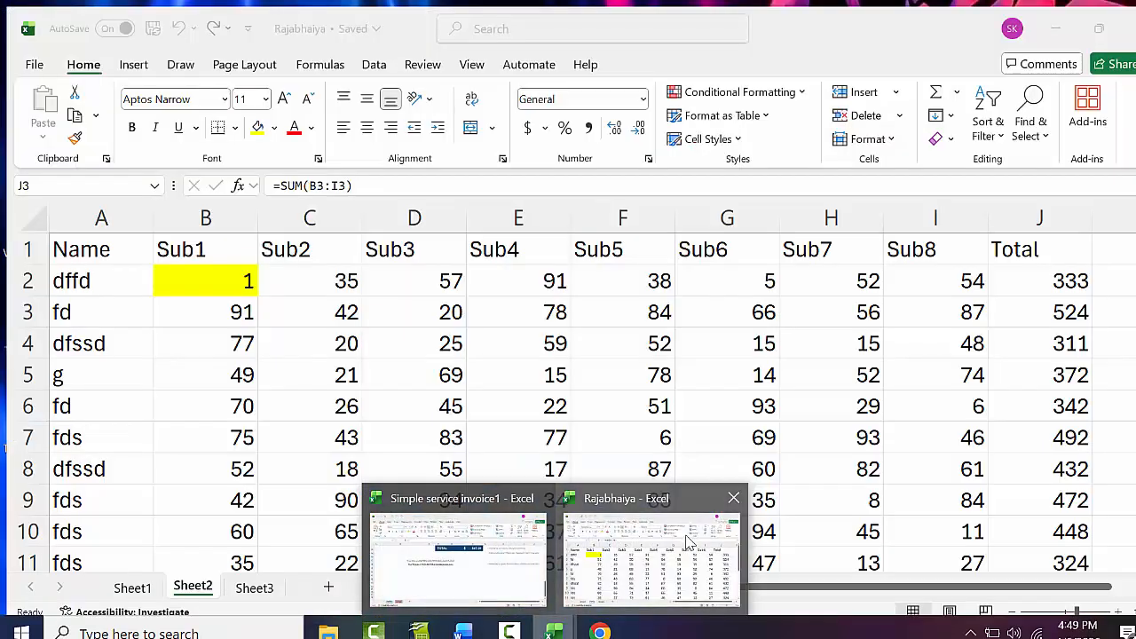
left_click(706, 546)
double_click(1040, 302)
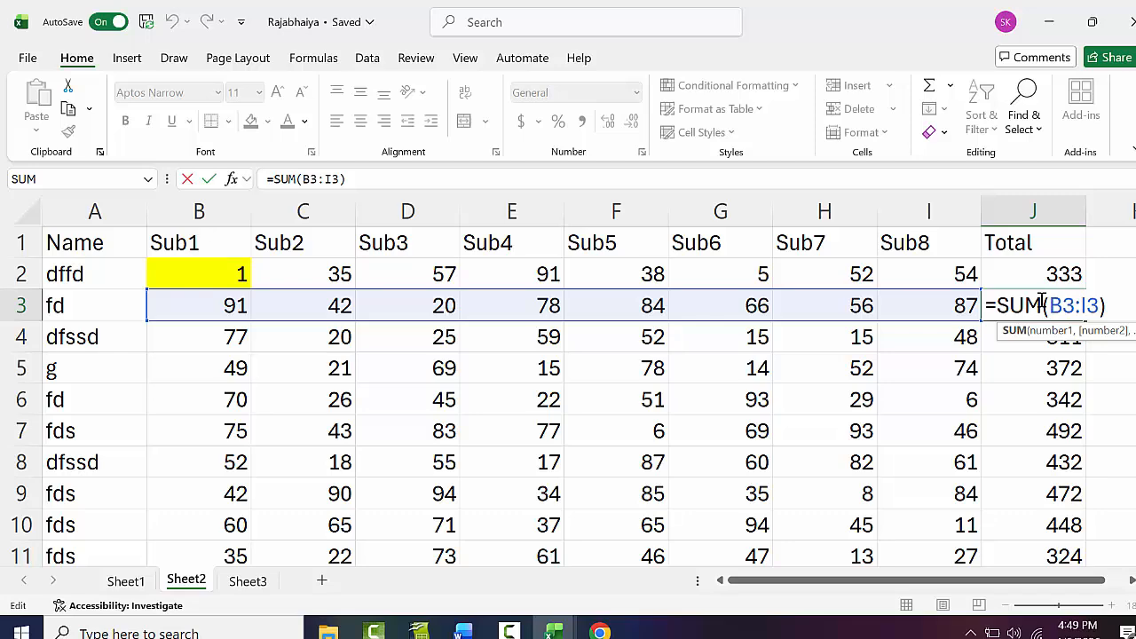
- On Sheet1, enter B2 in cell G3 as the example beside Relative Cell Address
left_click(126, 581)
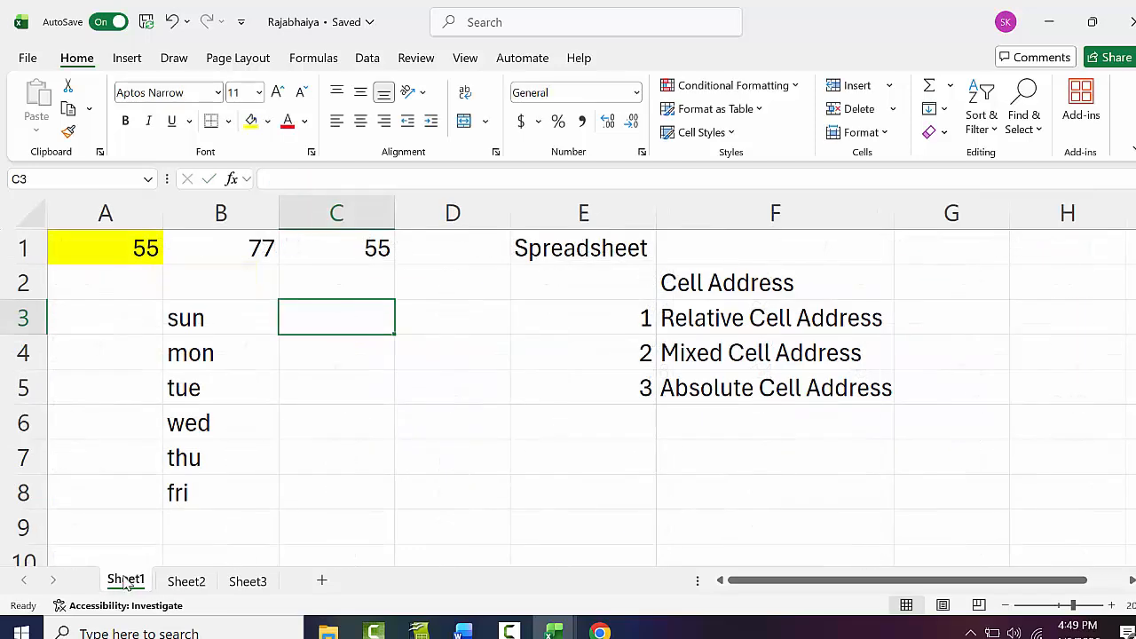
left_click(915, 315)
type("B")
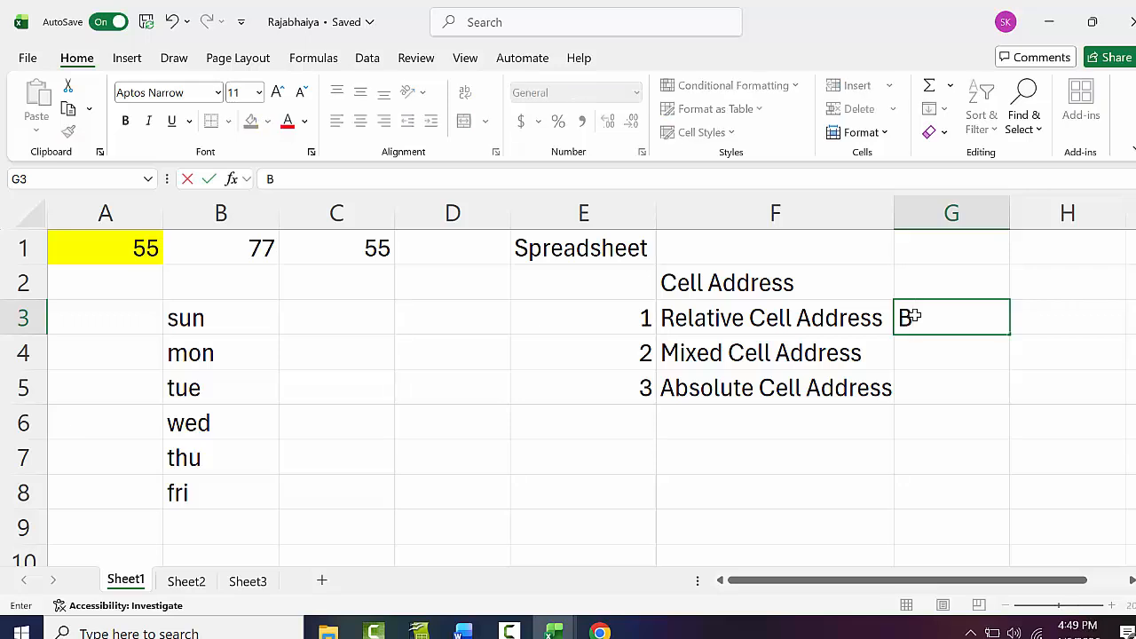
left_click(913, 316)
type("2")
left_click(969, 358)
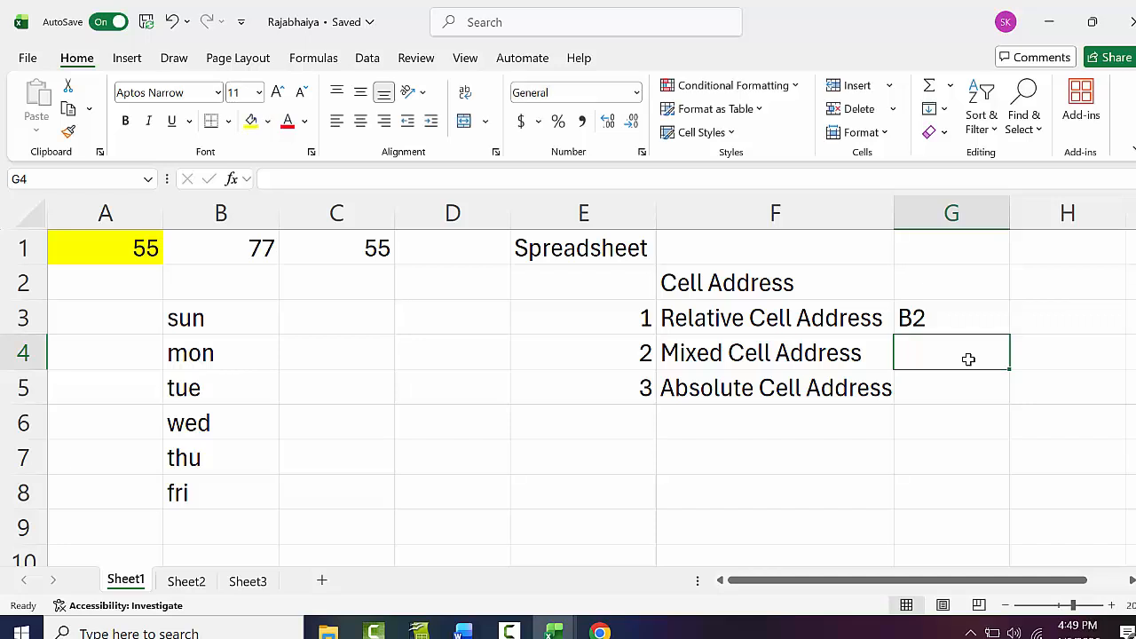
- Enter "$B2 or B$2" in cell G4 as the example beside Mixed Cell Address
type("$")
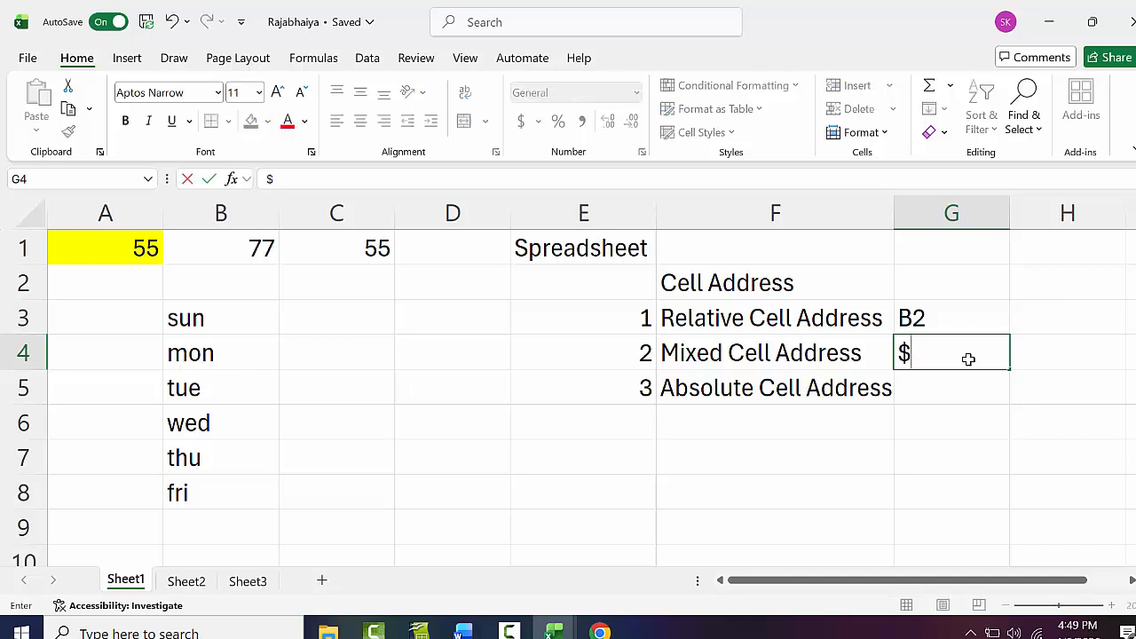
type("B2")
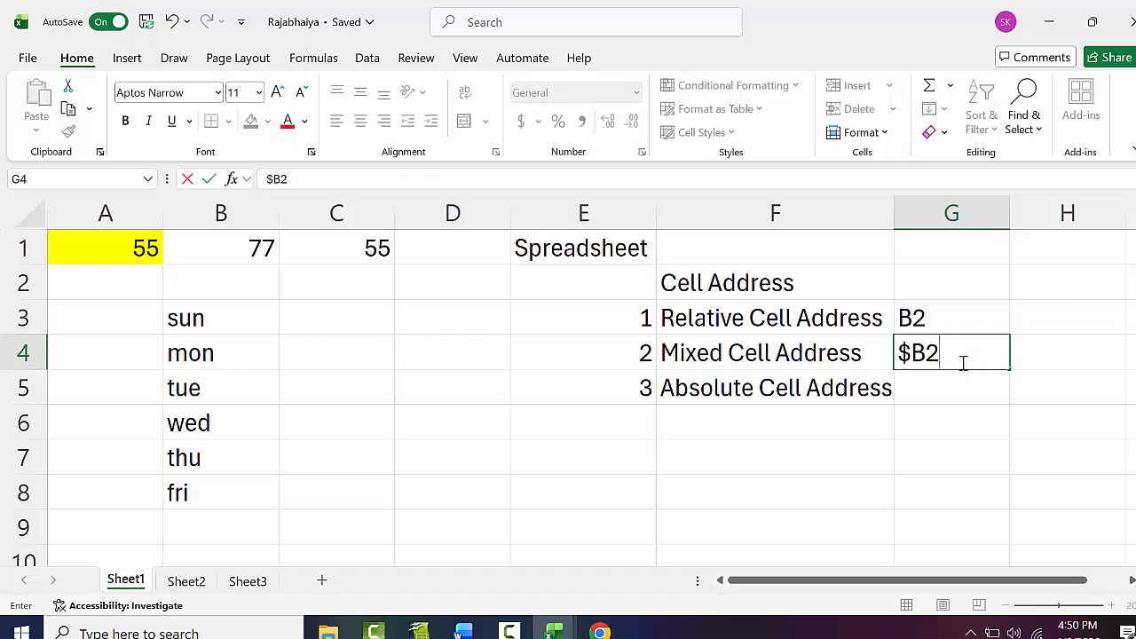
left_click(962, 362)
type("or B$")
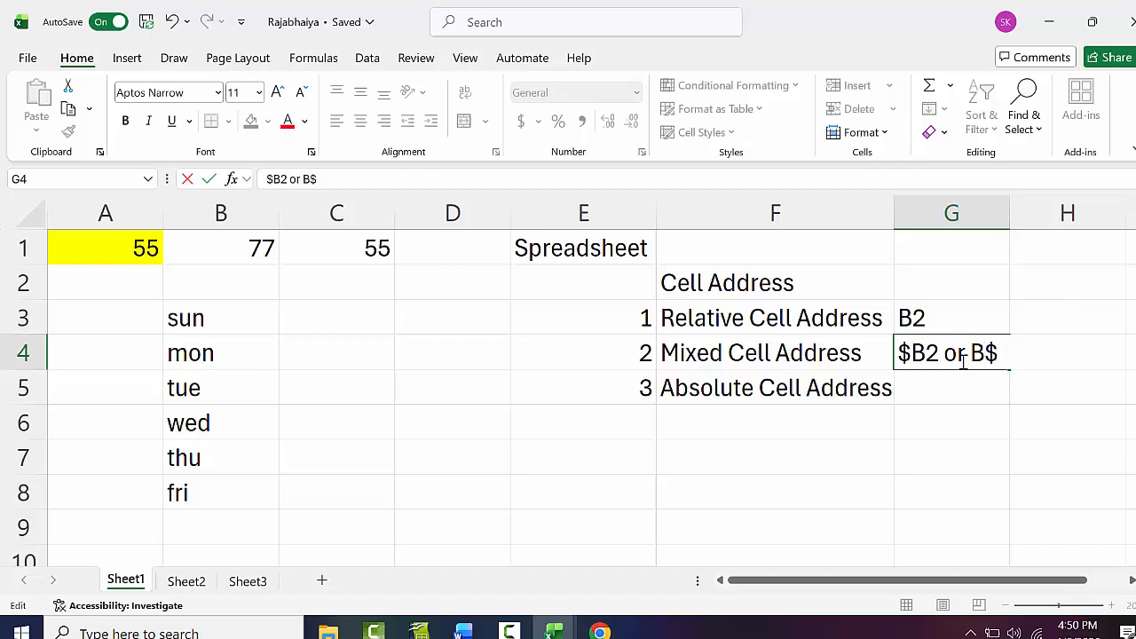
type("2")
key("Return")
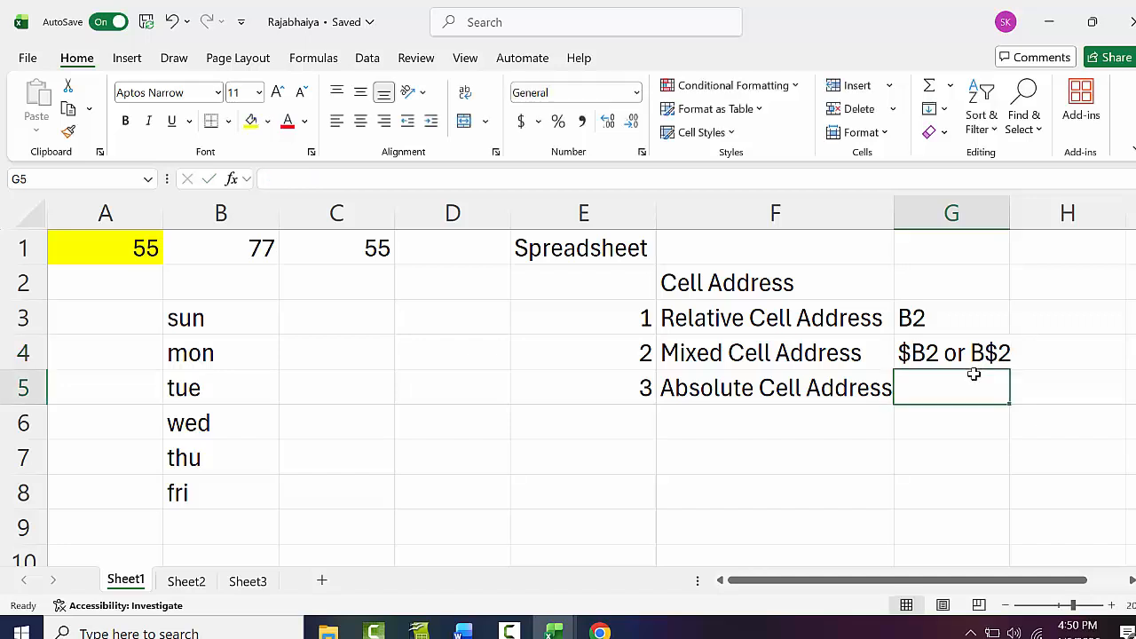
- Enter $B$2 in cell G5 as the example beside Absolute Cell Address
type("#")
key("BackSpace")
type("$")
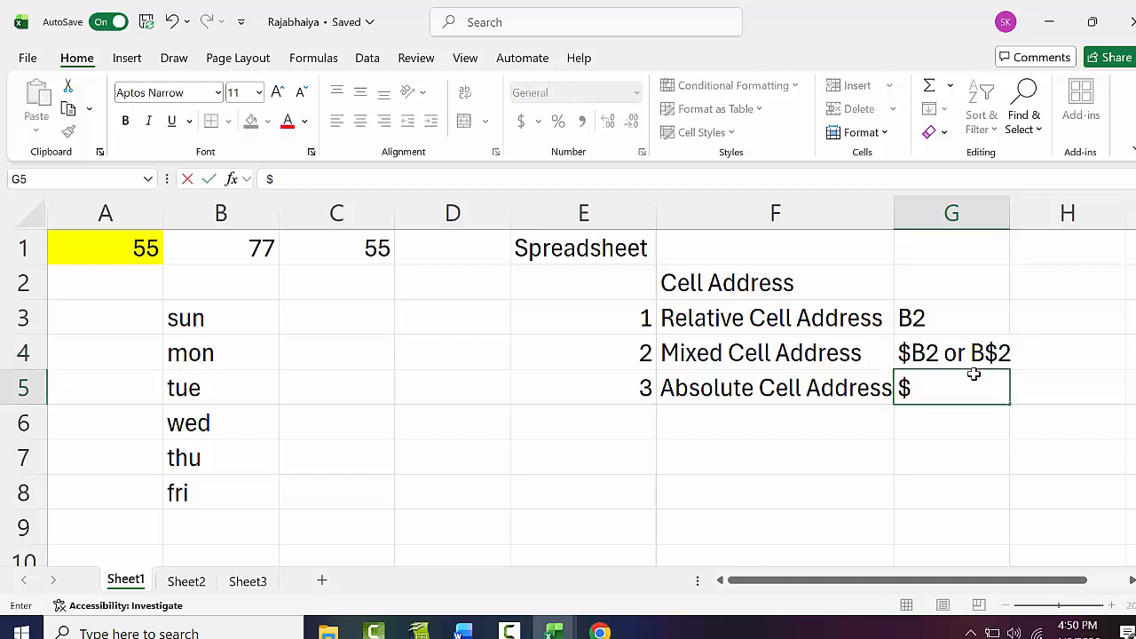
type("B")
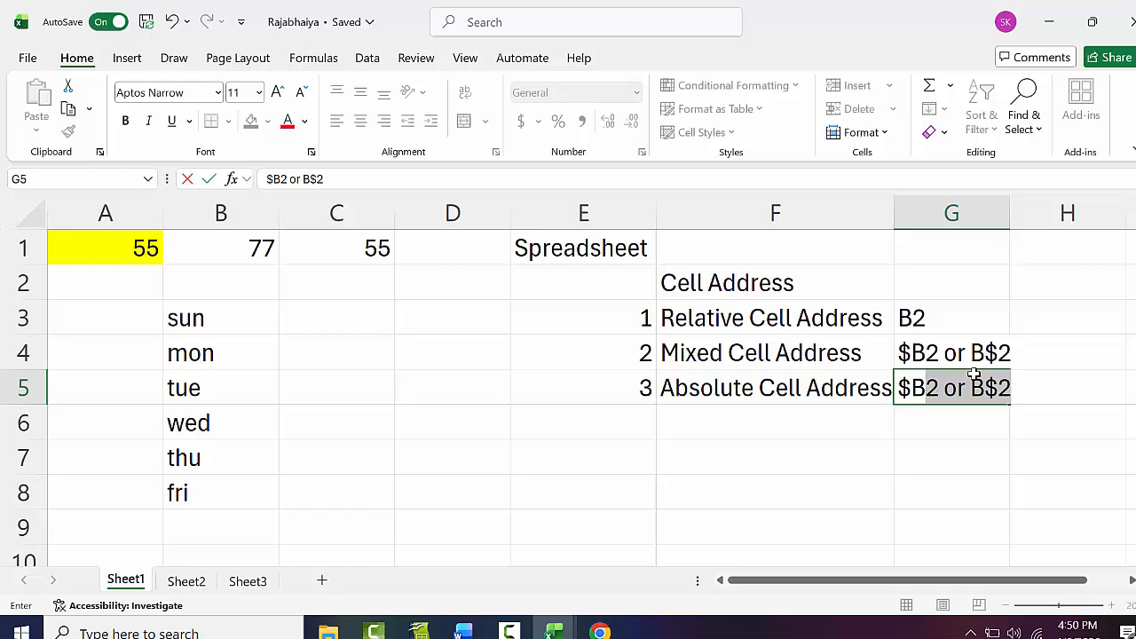
type("$2")
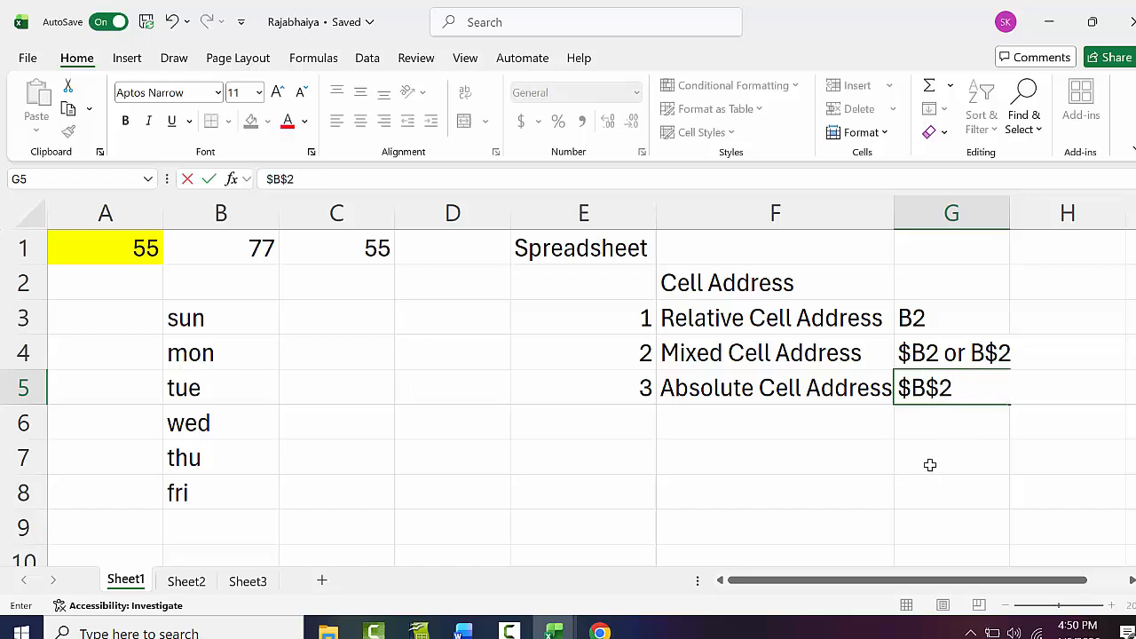
left_click(929, 465)
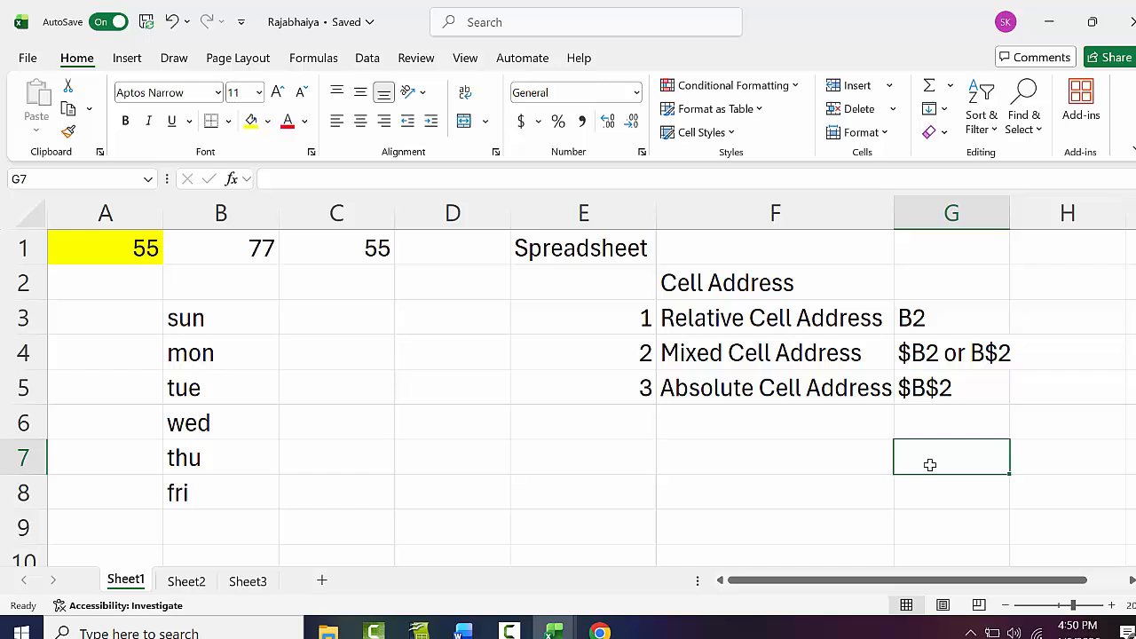